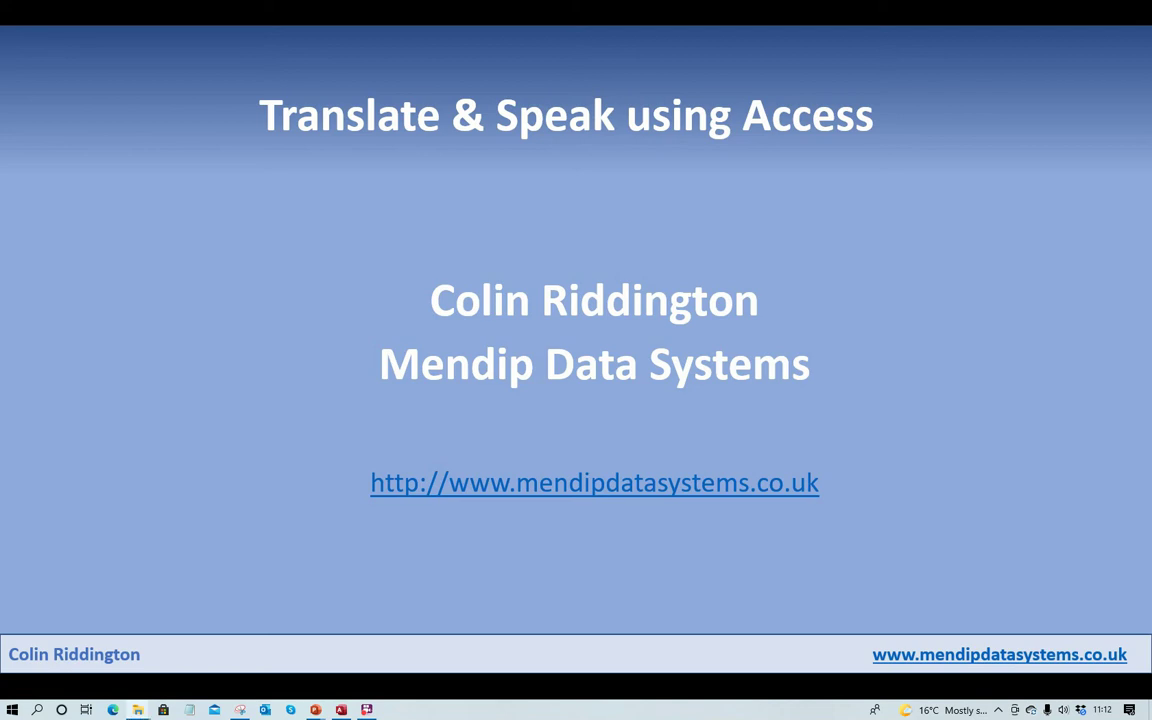
Advance the slideshow from the title slide to the main form slide.
left_click(172, 494)
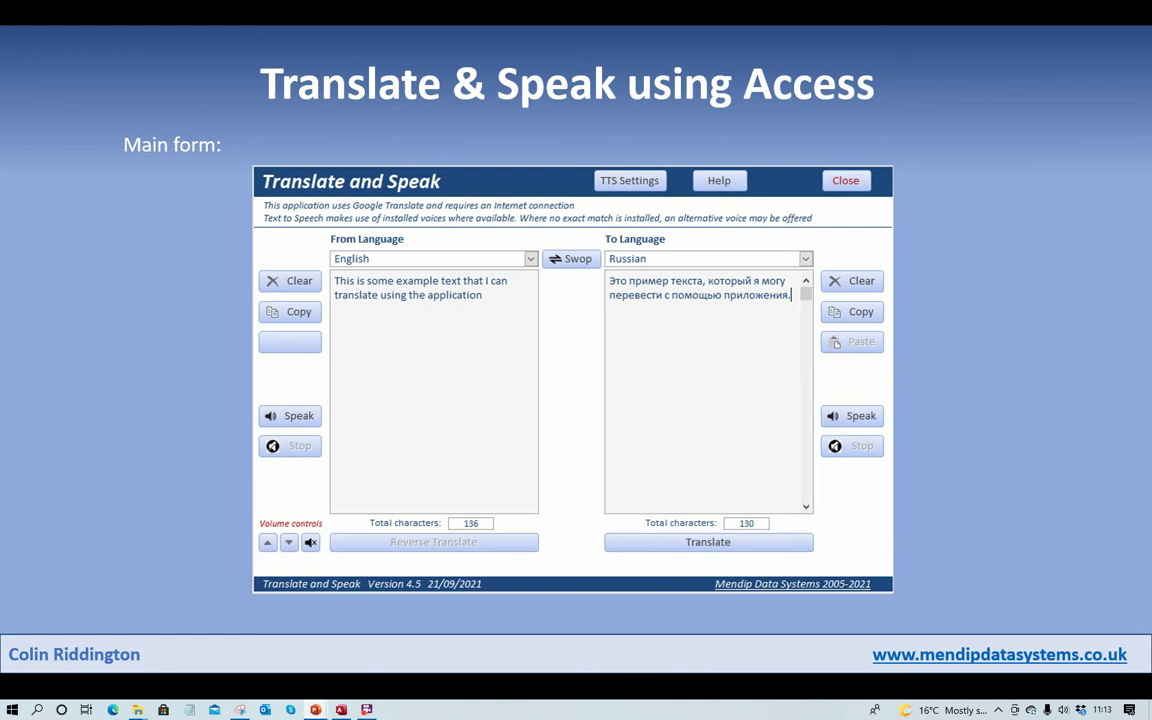
Show the Text to Speech settings and form captions slides, then switch to the Access database.
key("Right")
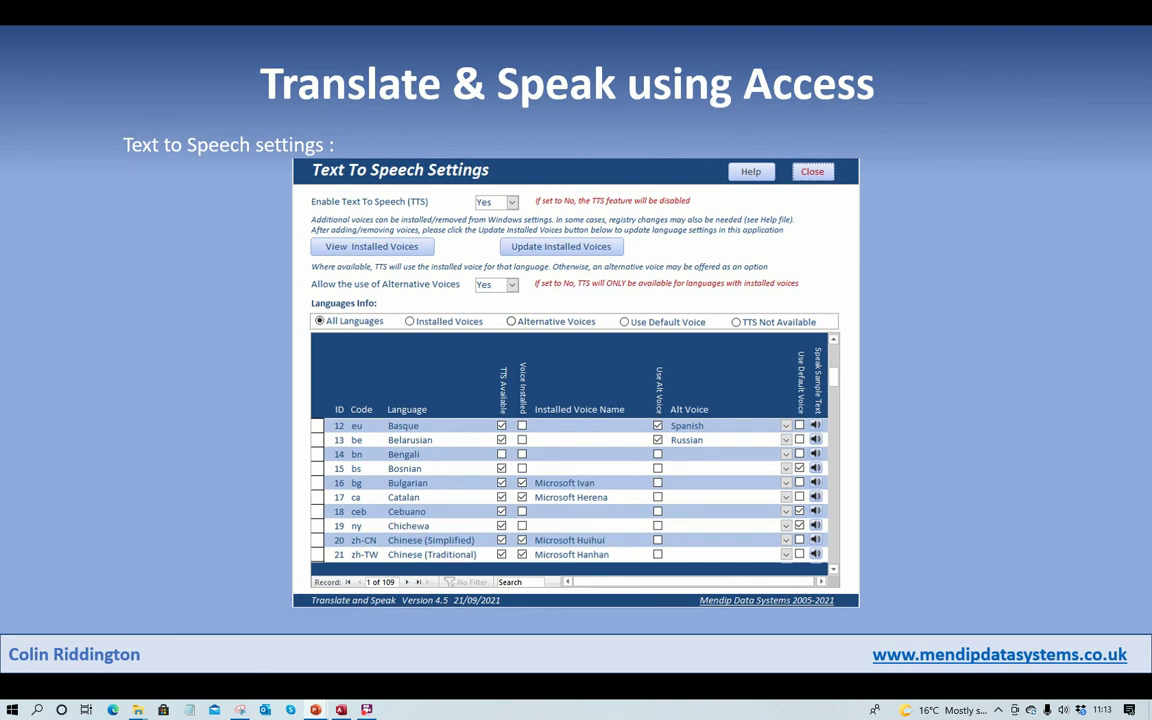
key("Right")
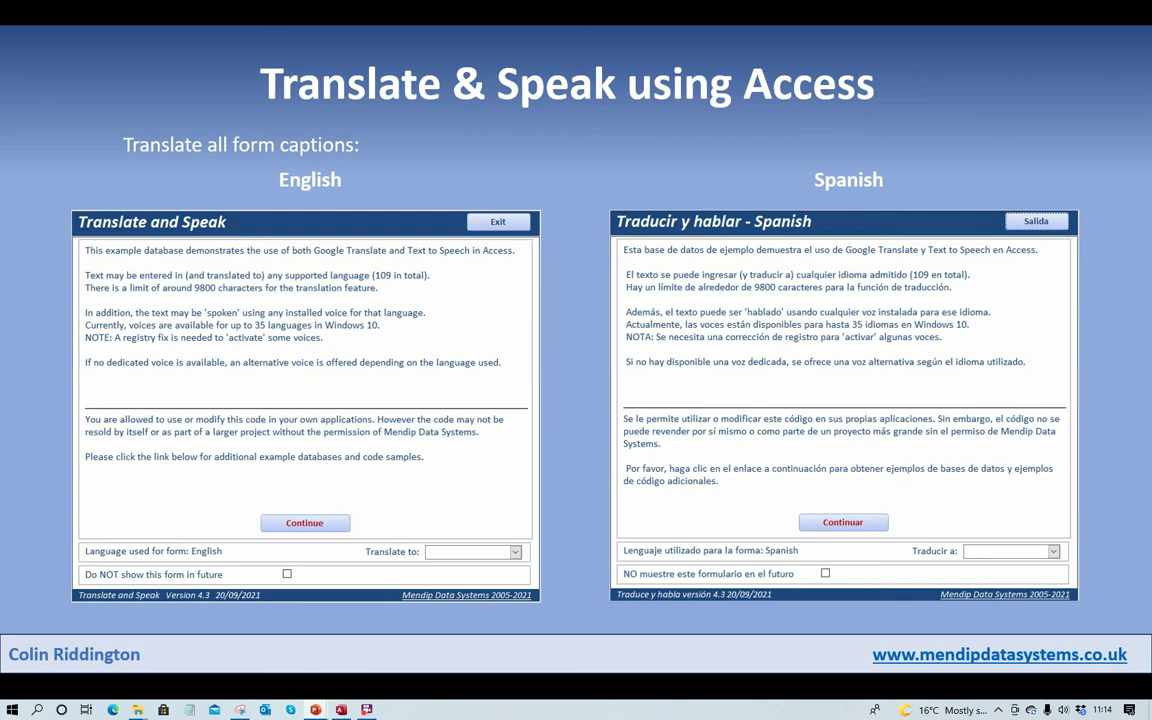
key("alt+Tab")
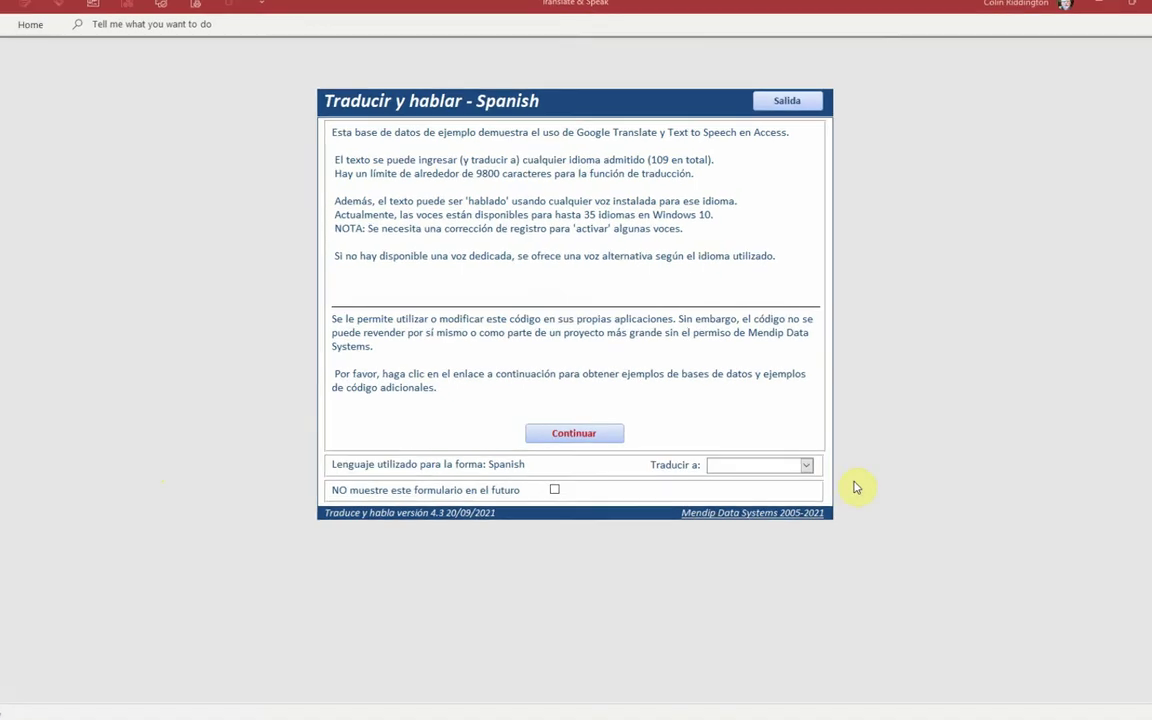
Translate the welcome form's captions into English, then into Chinese (Simplified).
left_click(806, 465)
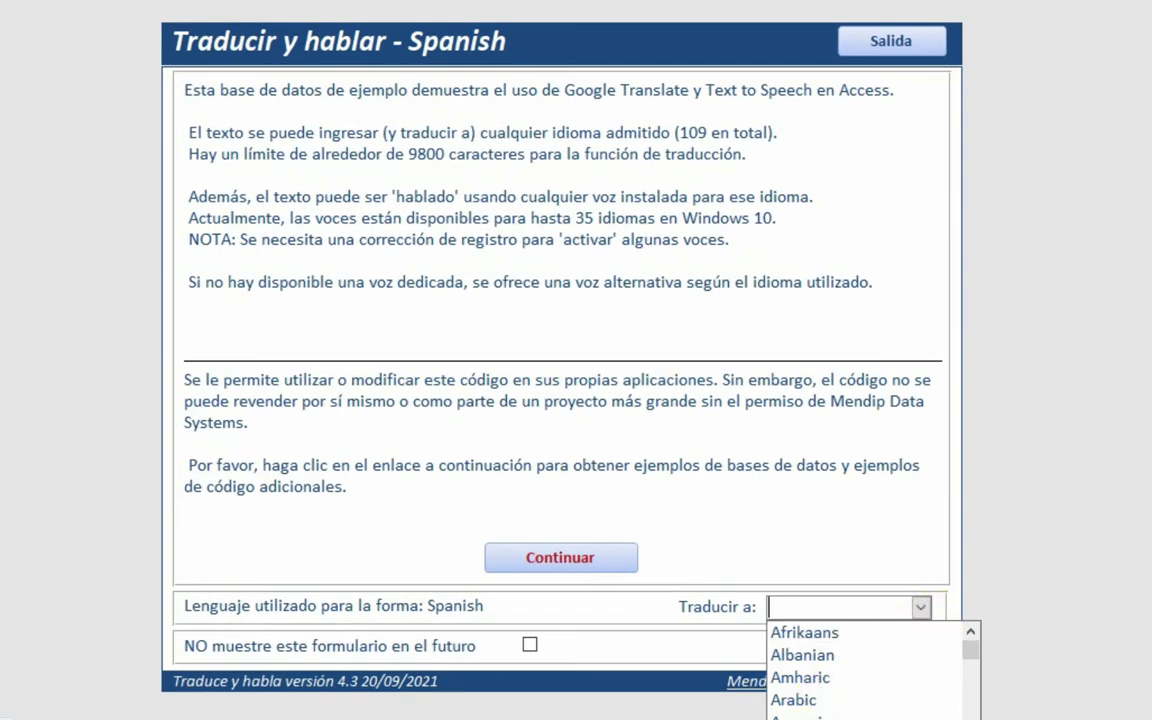
scroll(870, 670, "down", 4)
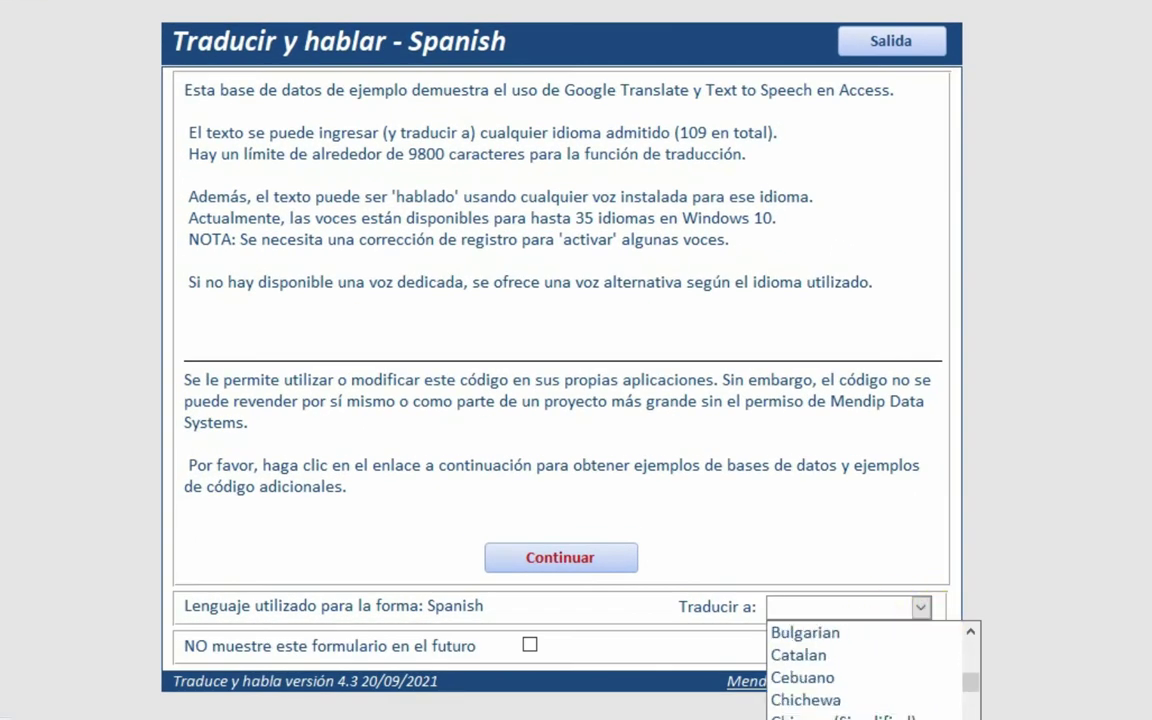
left_click(770, 670)
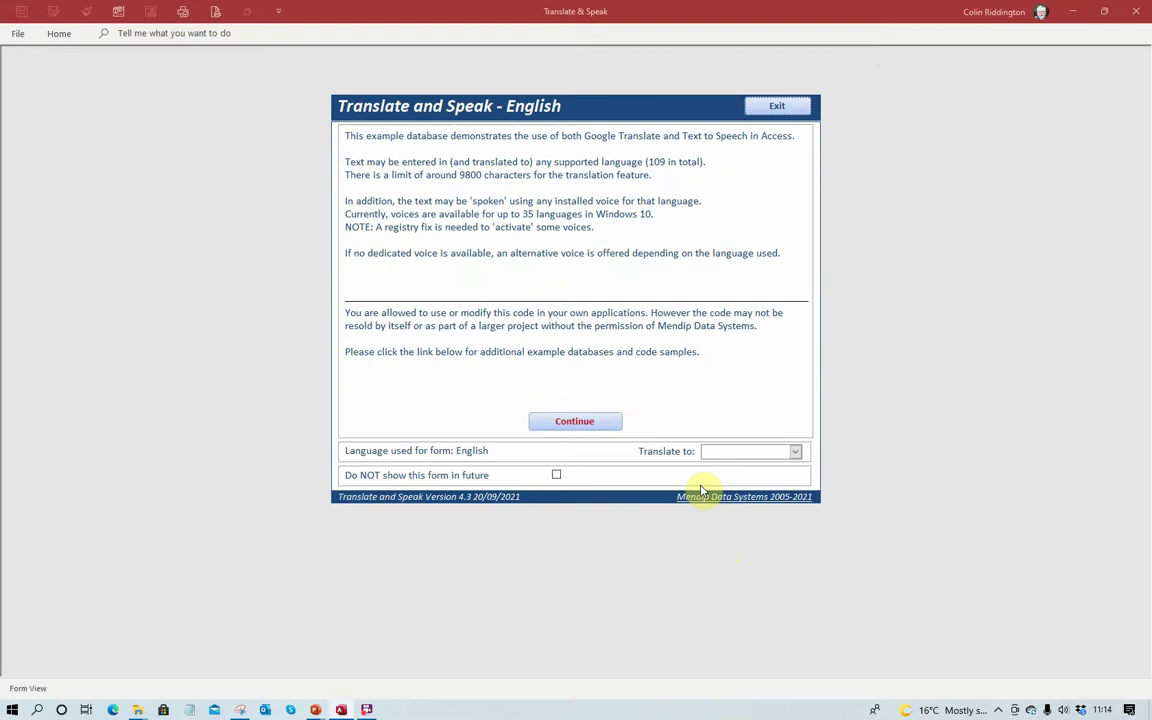
left_click(796, 452)
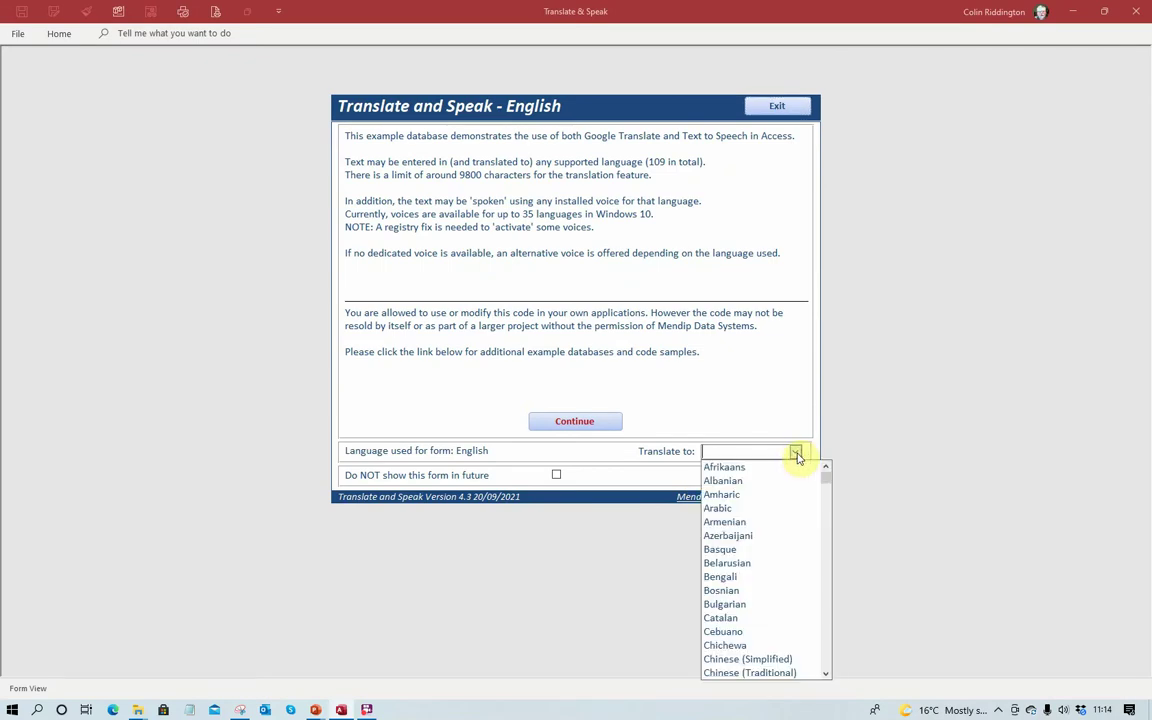
left_click(758, 659)
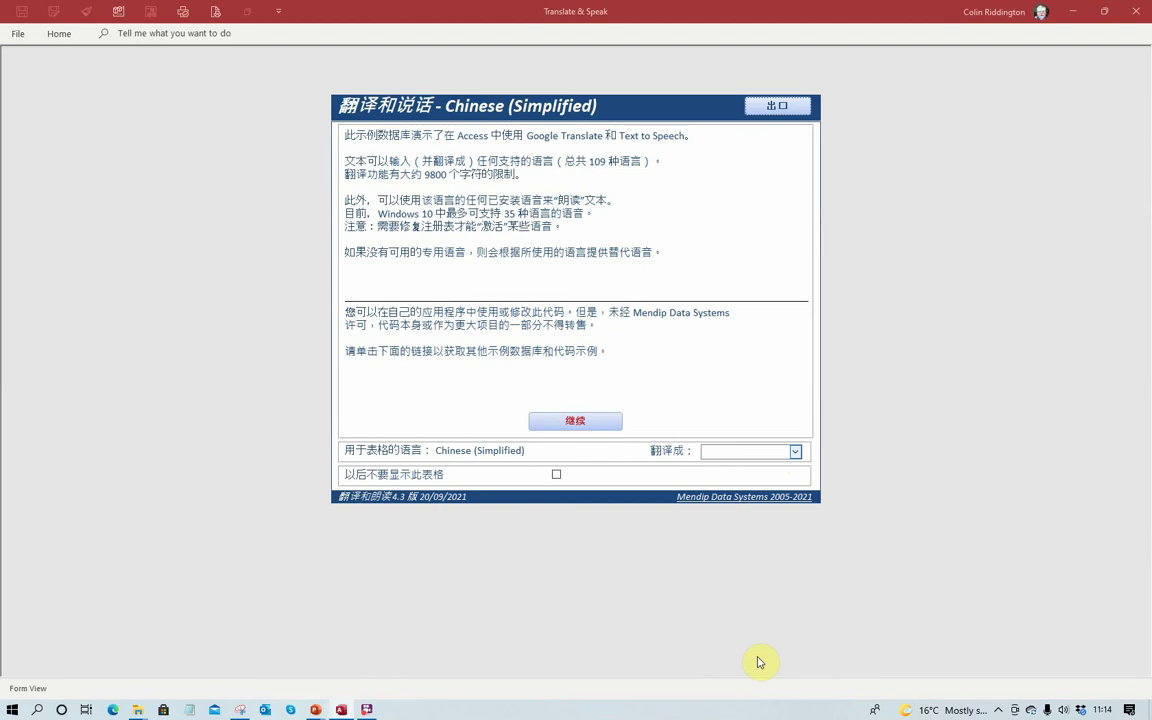
Switch the welcome form's captions back to English by typing English in the language box.
left_click(795, 452)
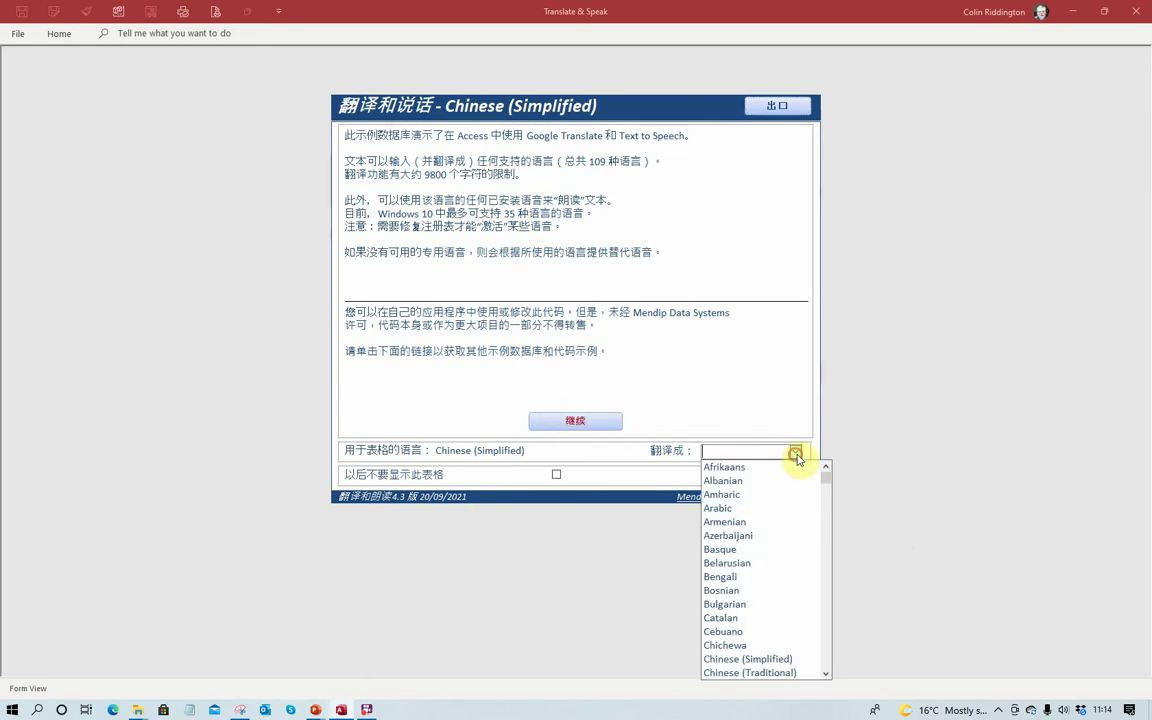
type("English")
key("Return")
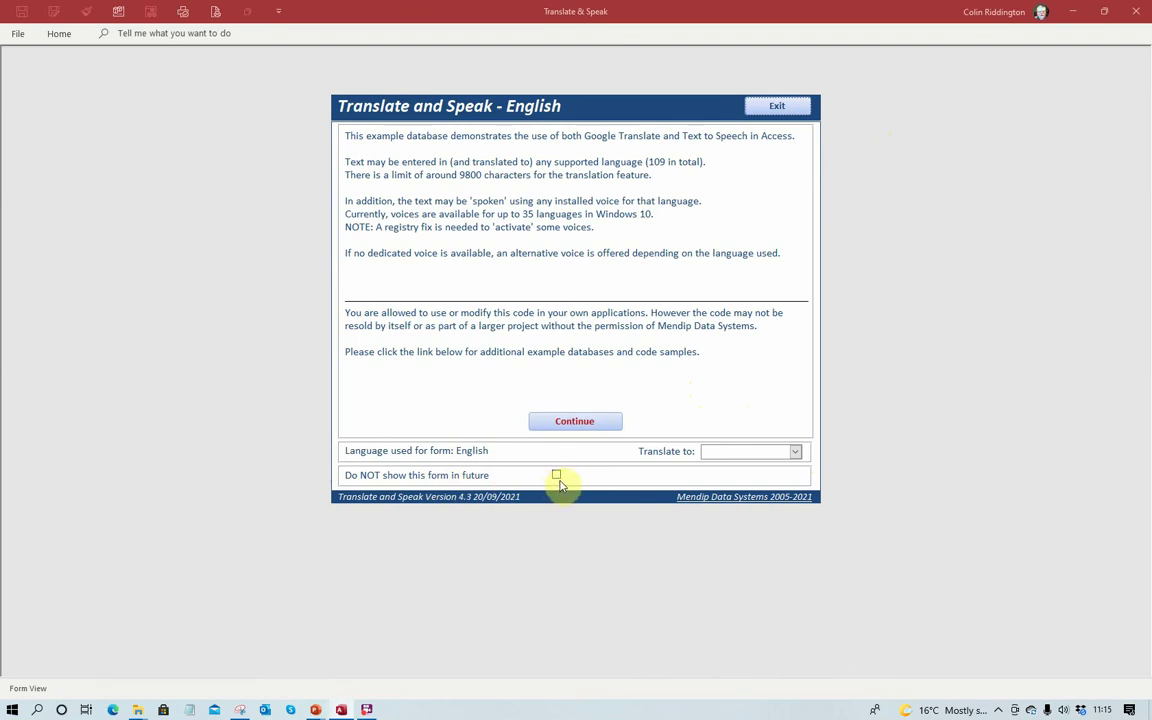
Continue to the main form, translate 'Hello world' into Arabic, and speak both texts aloud.
left_click(590, 422)
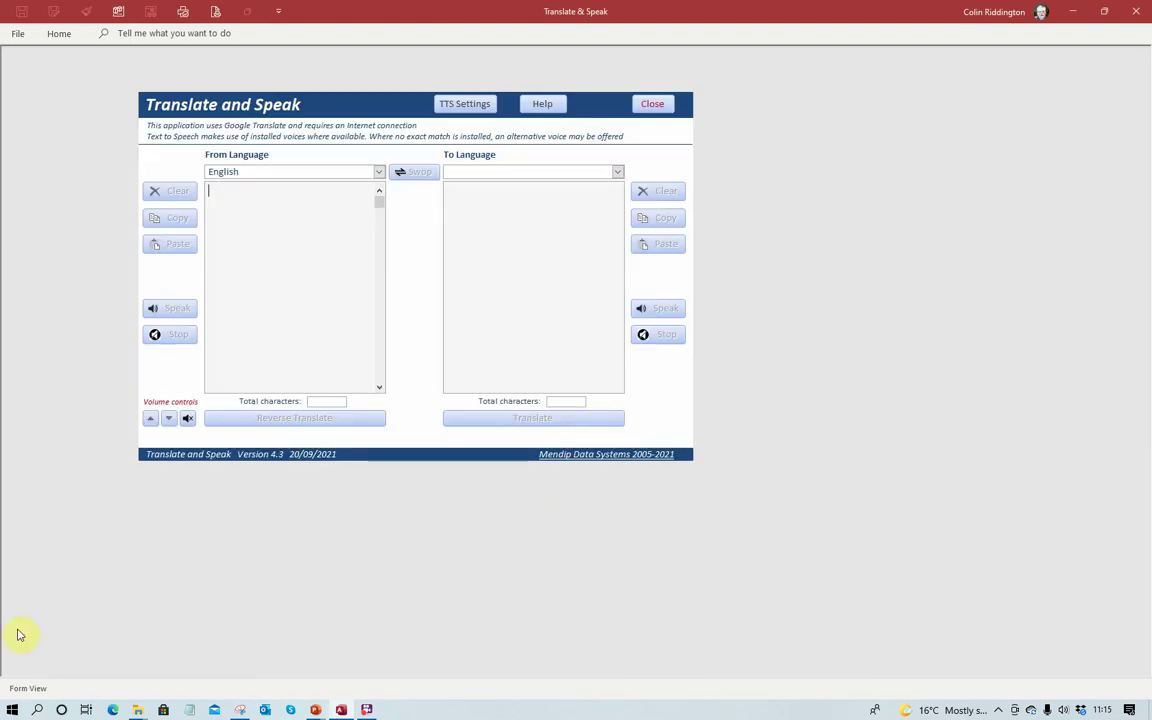
type("Hello ")
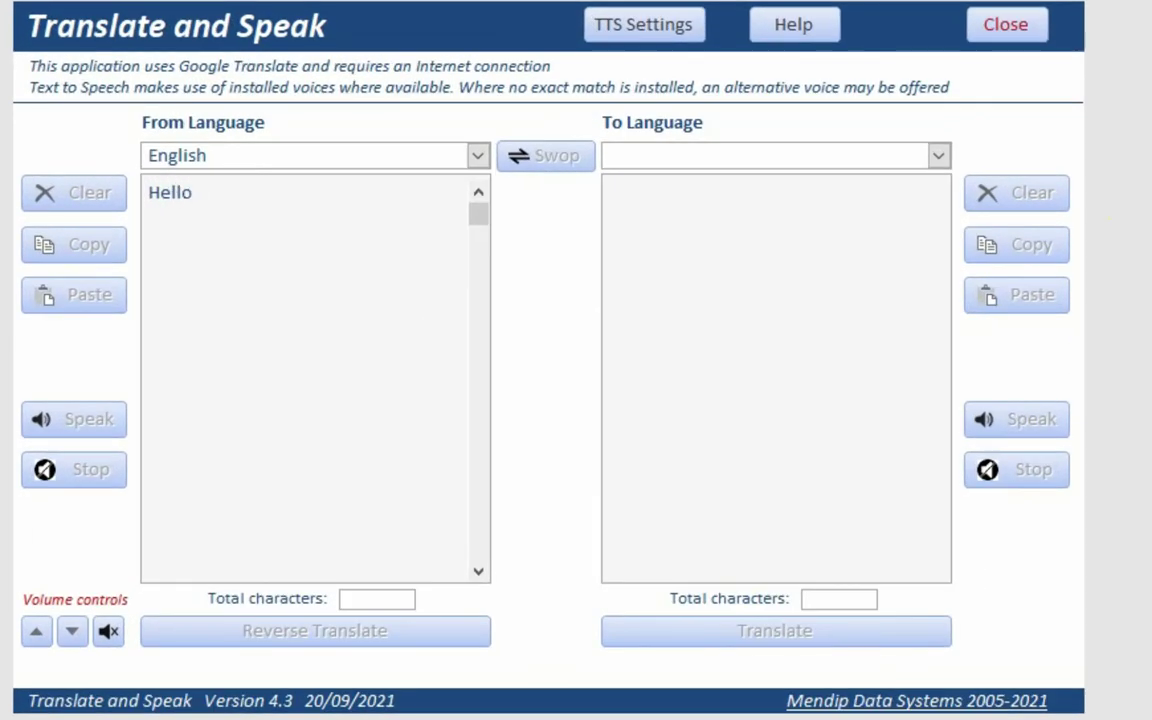
type("world")
left_click(938, 156)
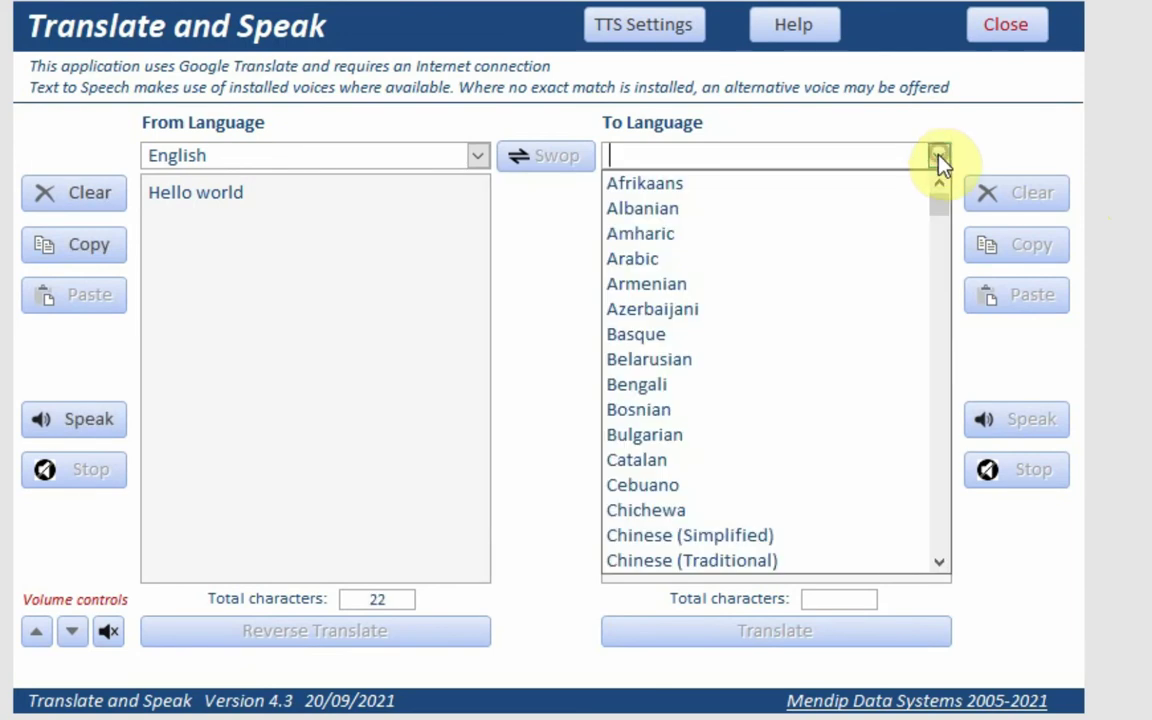
left_click(694, 260)
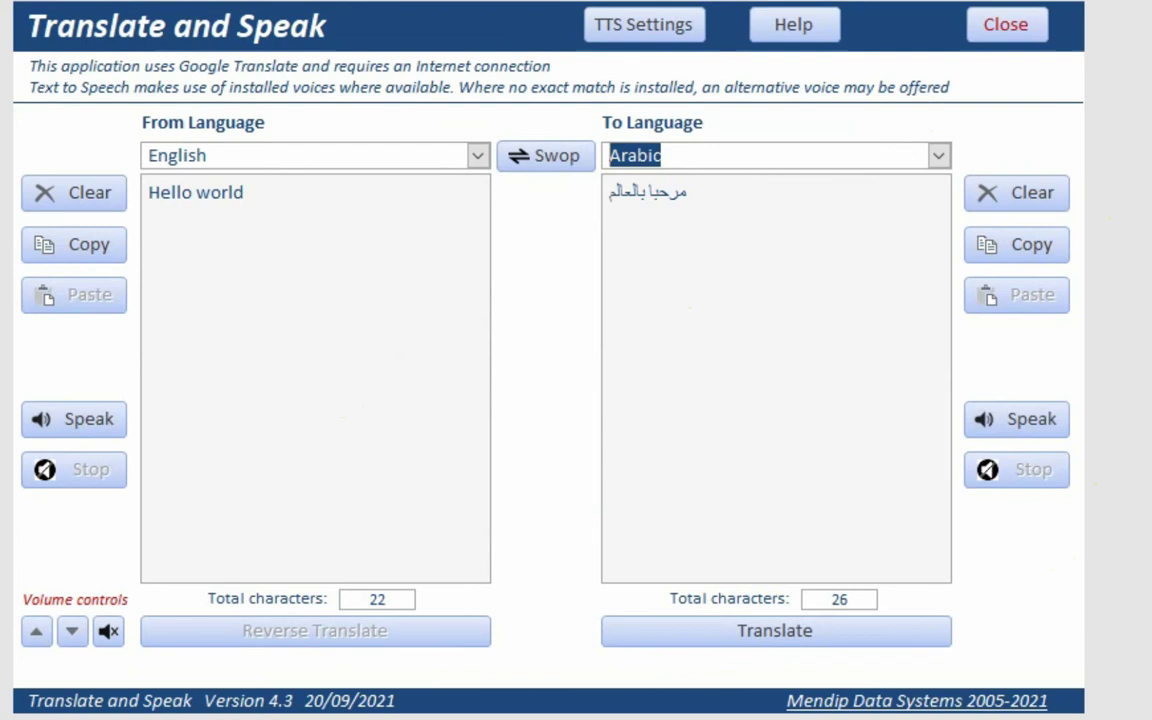
left_click(78, 420)
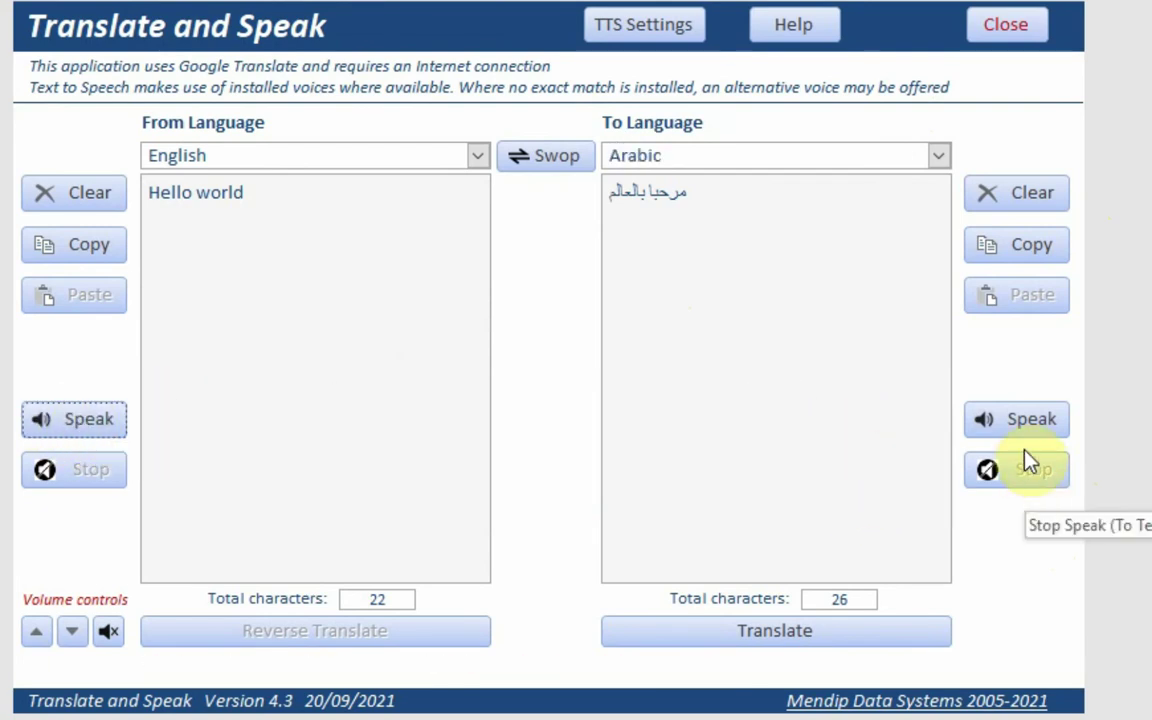
left_click(1031, 420)
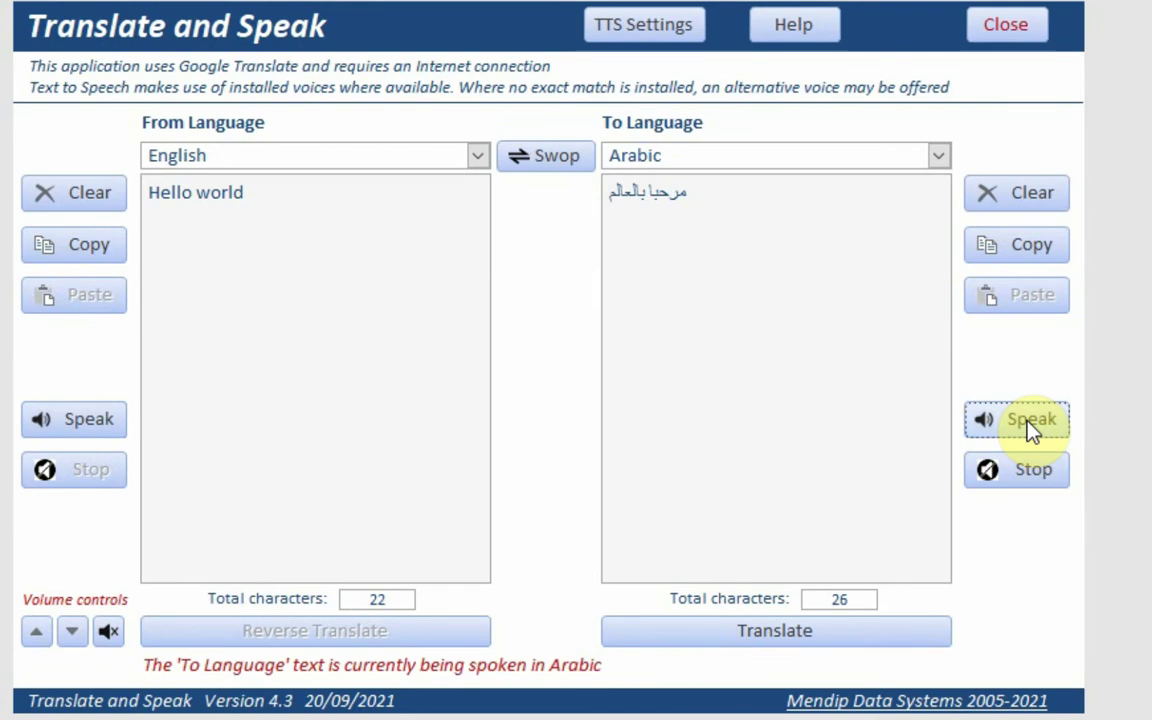
Extend the English text to 'Hello world. Its a beautiful day today' and hear it spoken.
left_click(940, 155)
left_click(290, 193)
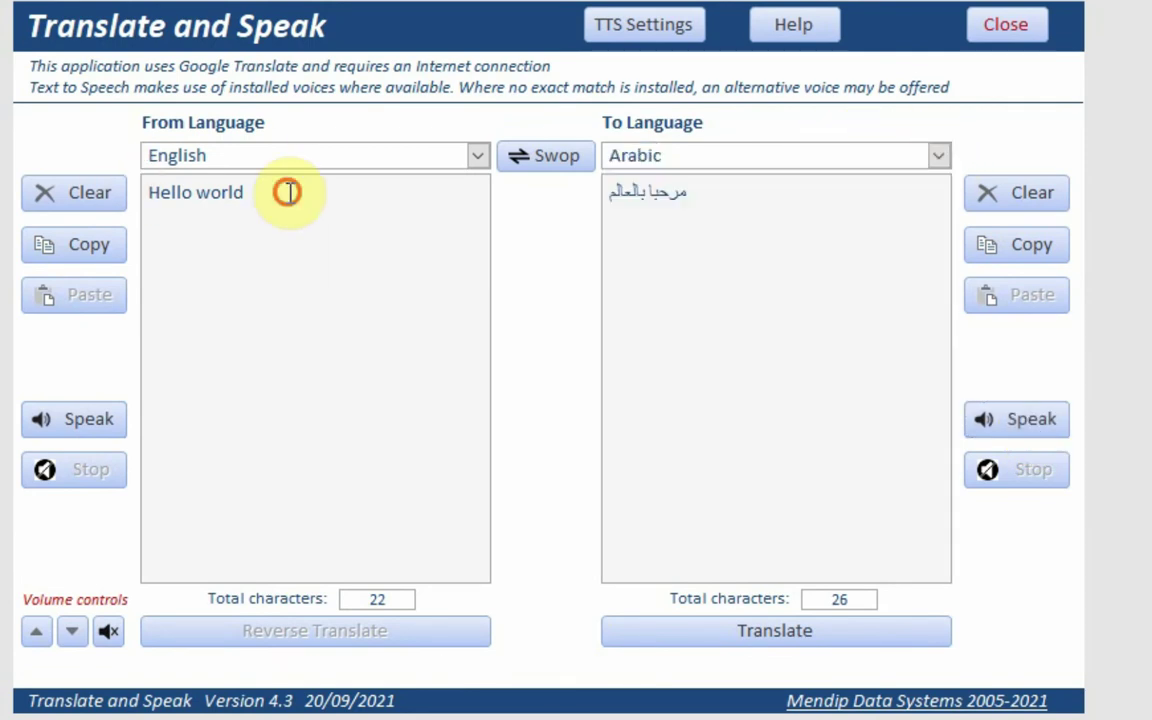
type(". It")
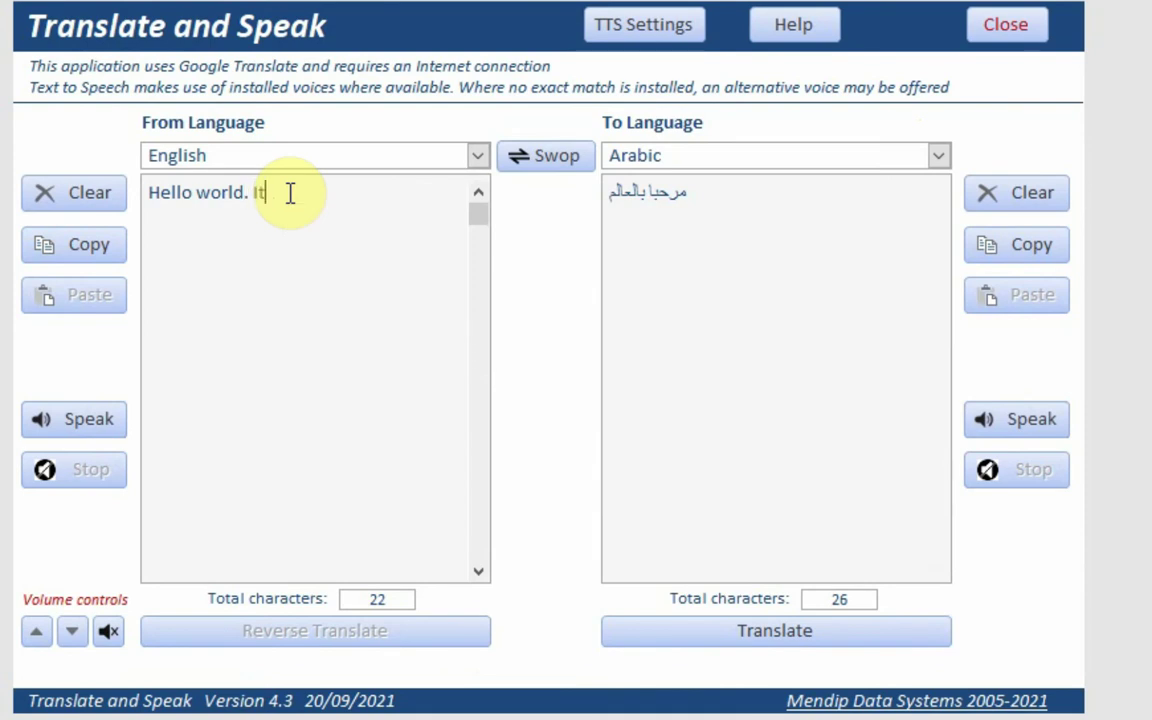
type("sc a beautiful day today")
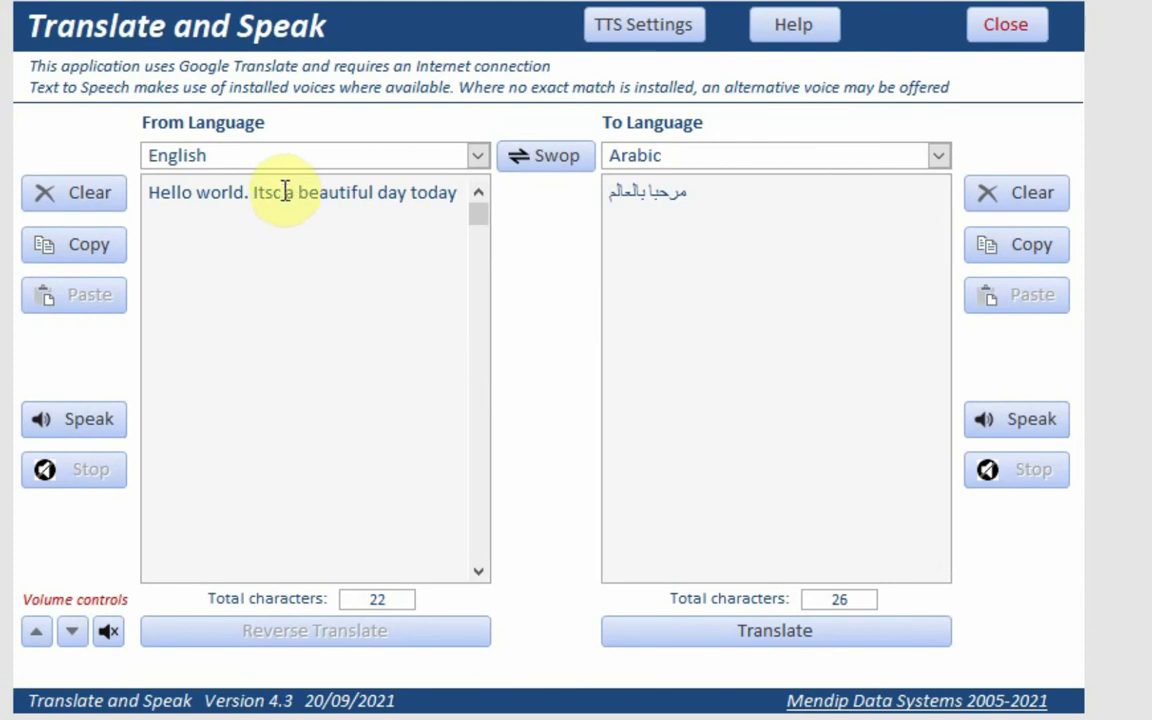
key("BackSpace")
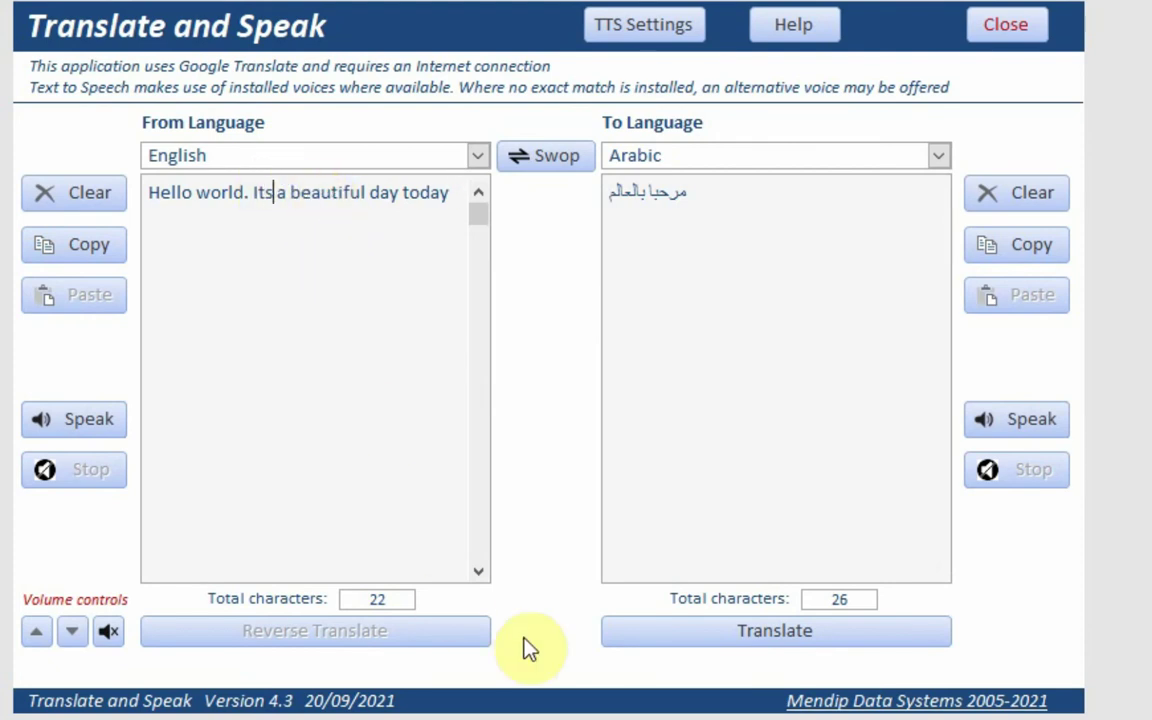
left_click(72, 425)
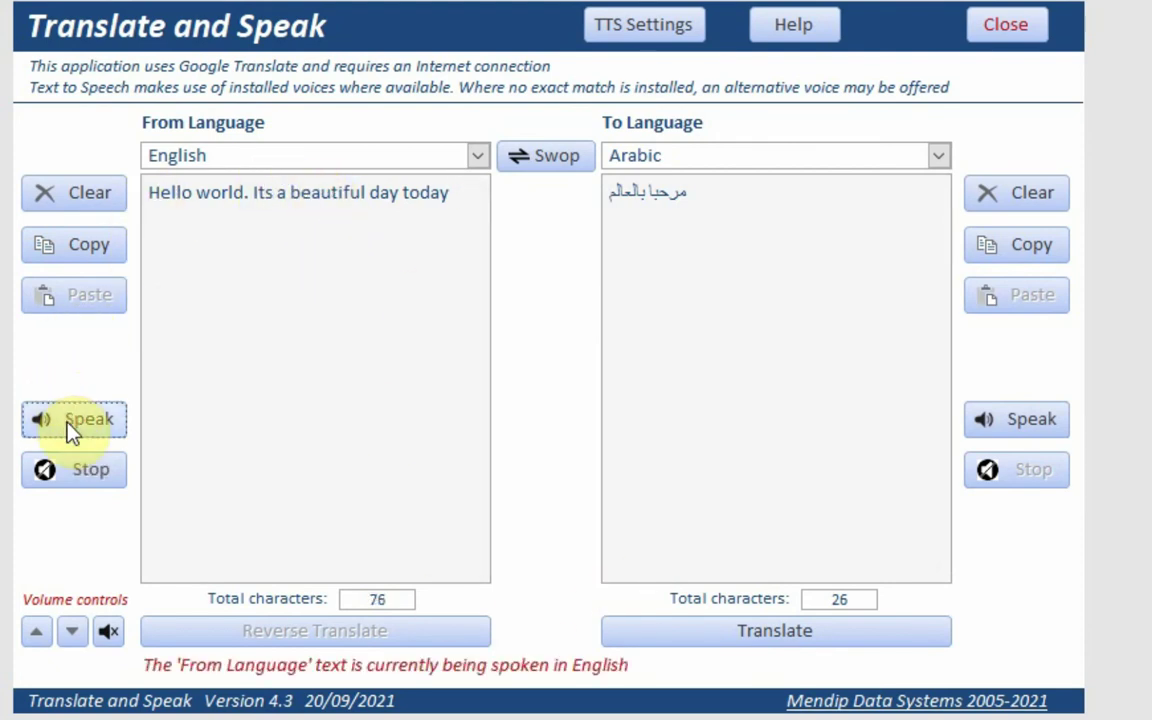
Translate the sentence into Bulgarian and hear the translation spoken.
left_click(939, 156)
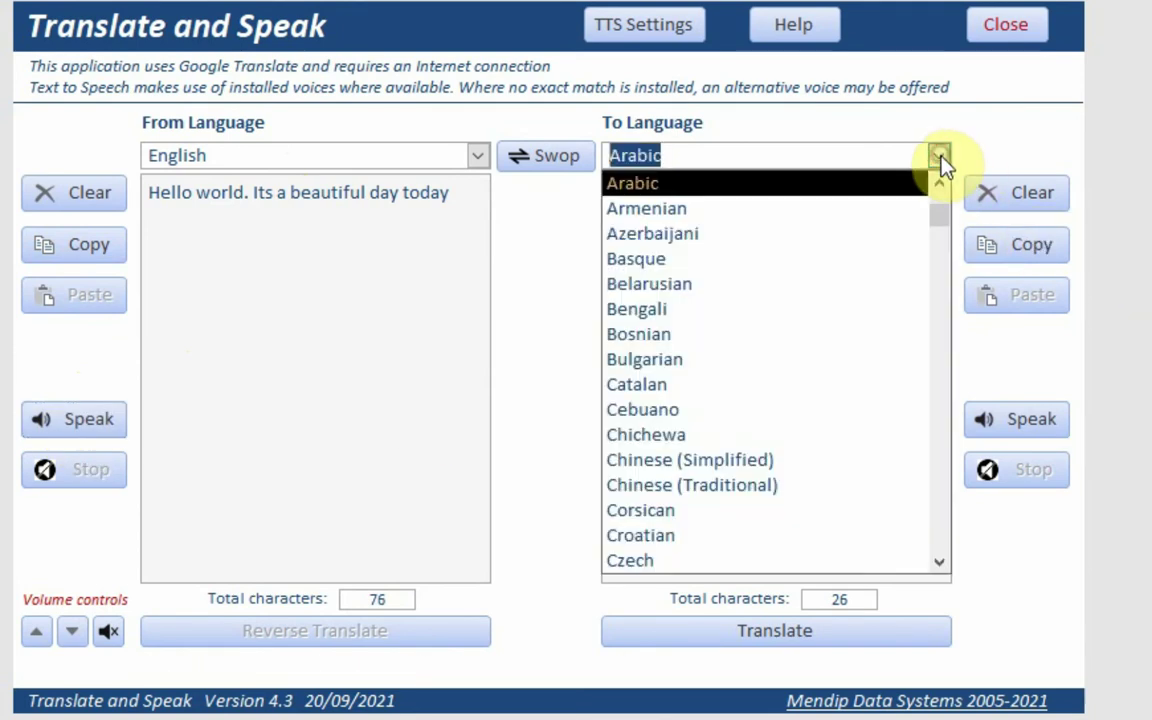
left_click(638, 362)
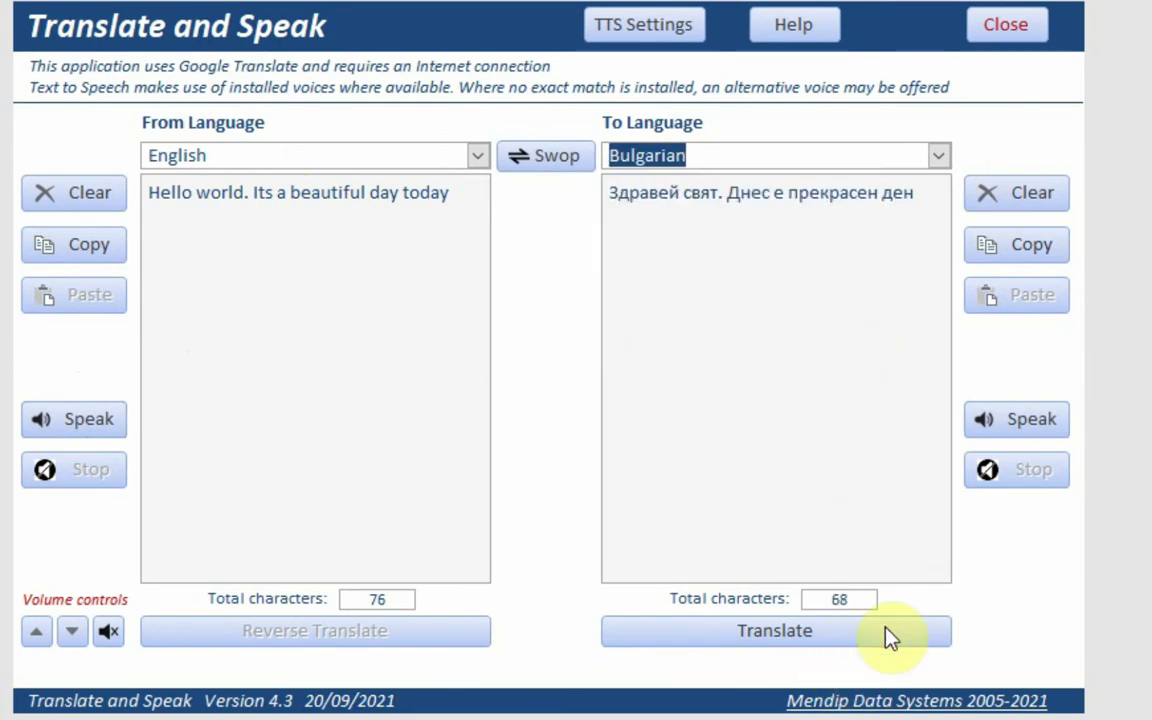
left_click(1000, 420)
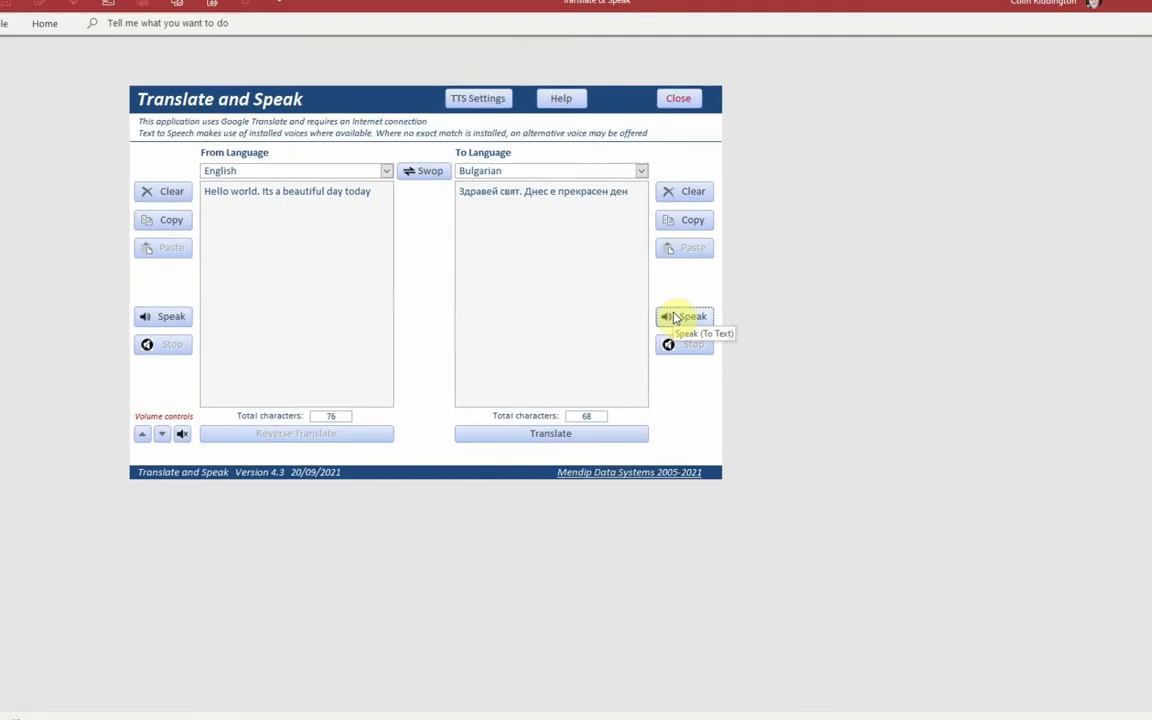
Translate the sentence into Croatian and hear the translation spoken.
left_click(617, 171)
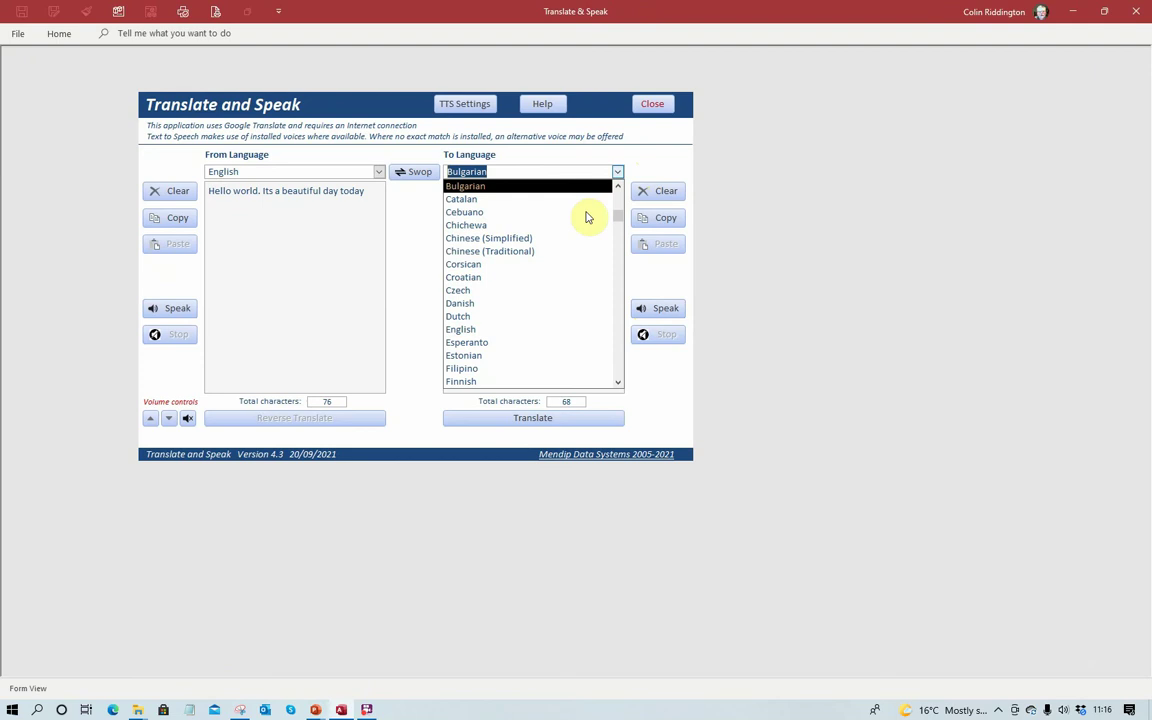
left_click(512, 276)
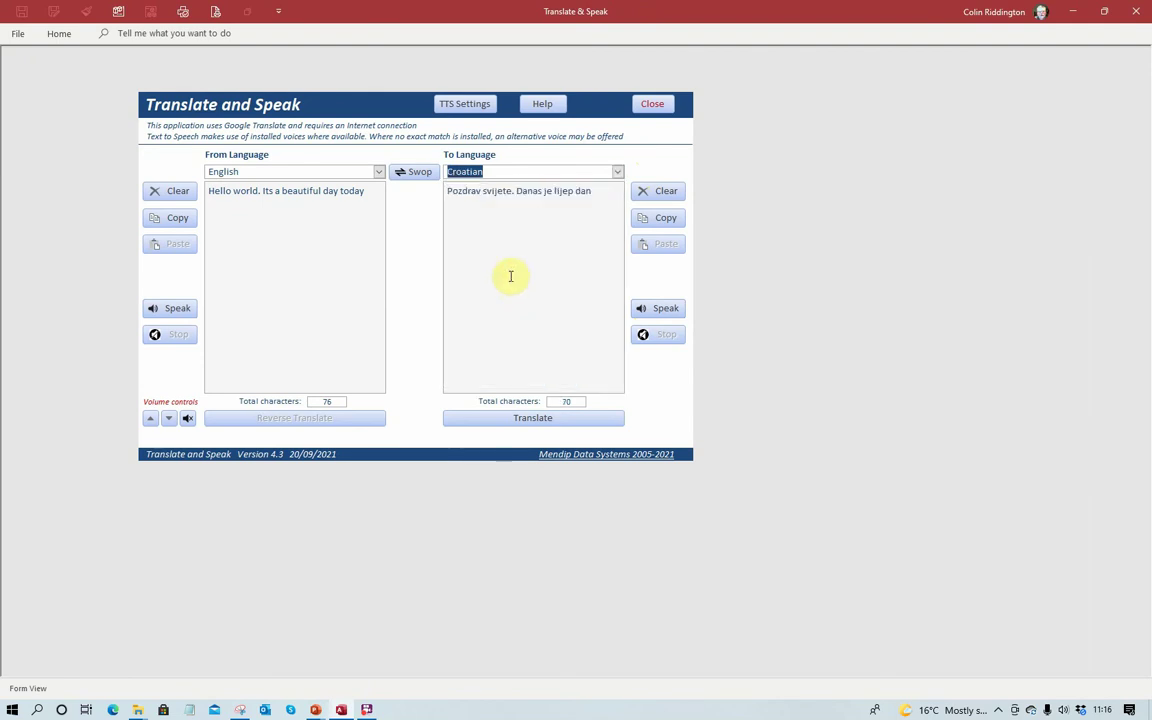
left_click(660, 311)
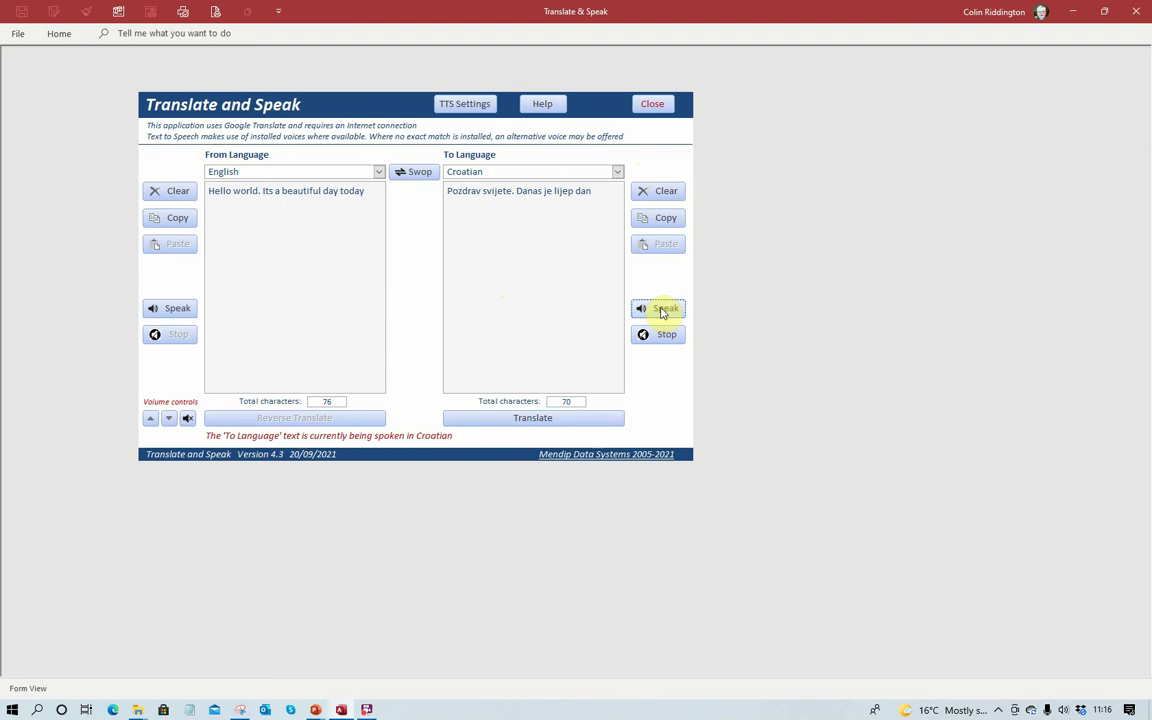
Switch the target to Danish, speak it, then swap the languages and swap them back.
left_click(617, 171)
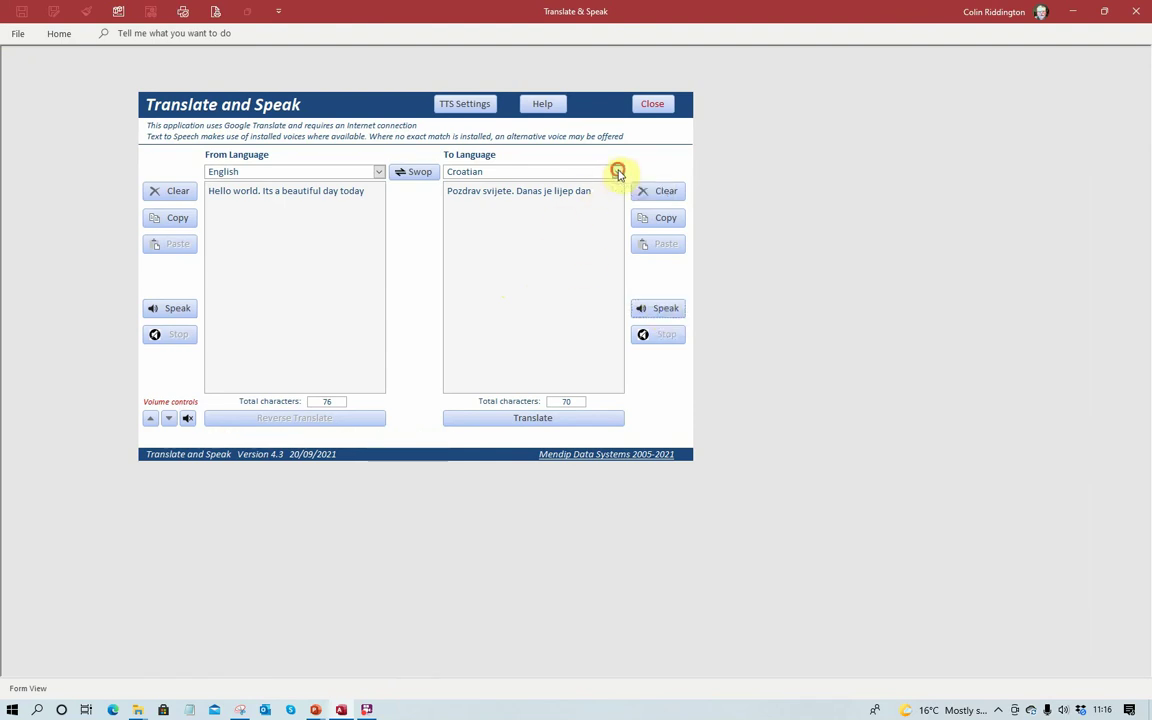
type("da")
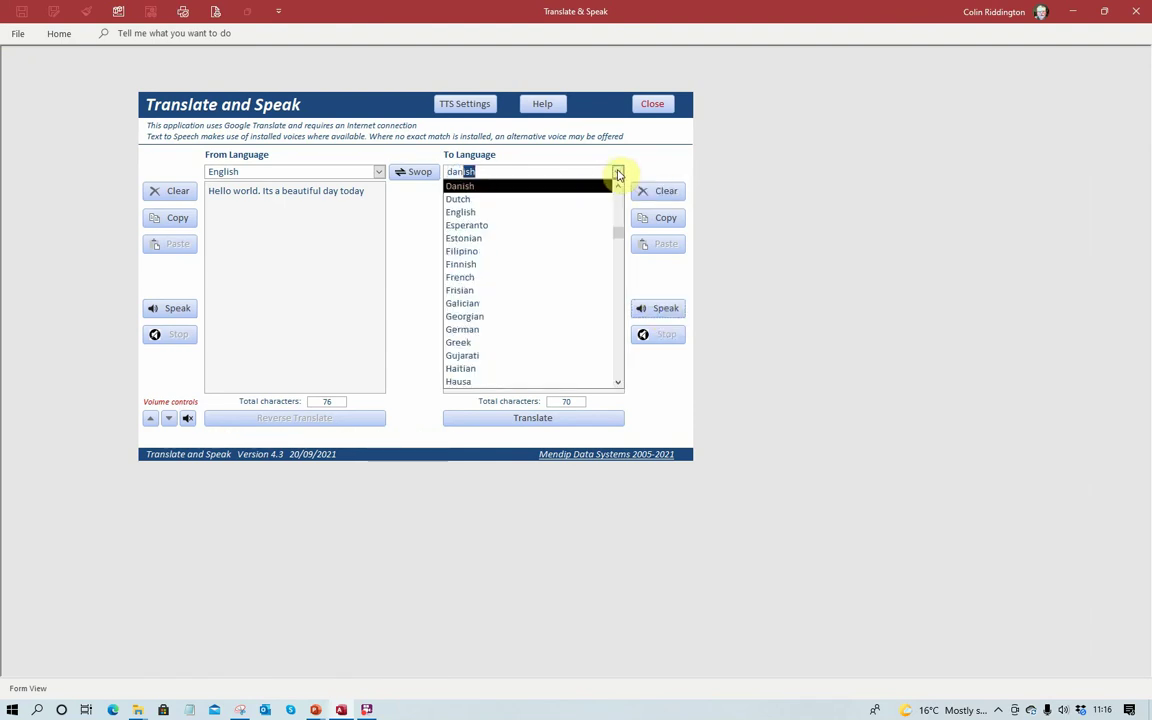
type("n")
left_click(496, 186)
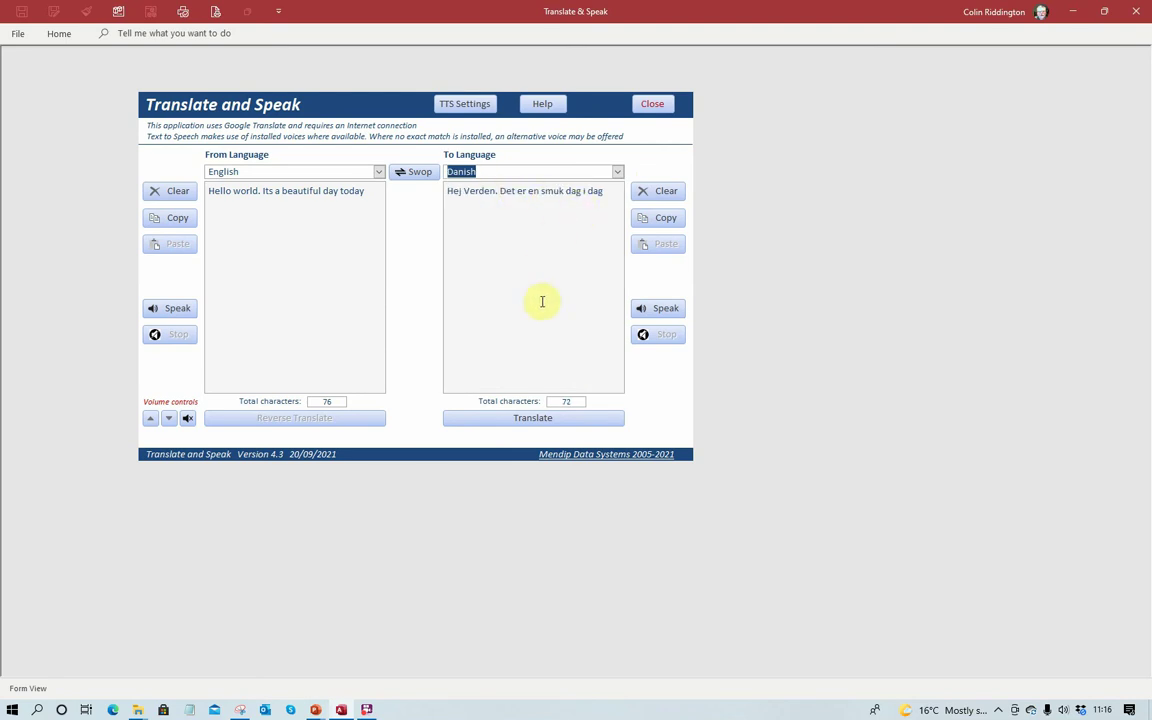
left_click(657, 310)
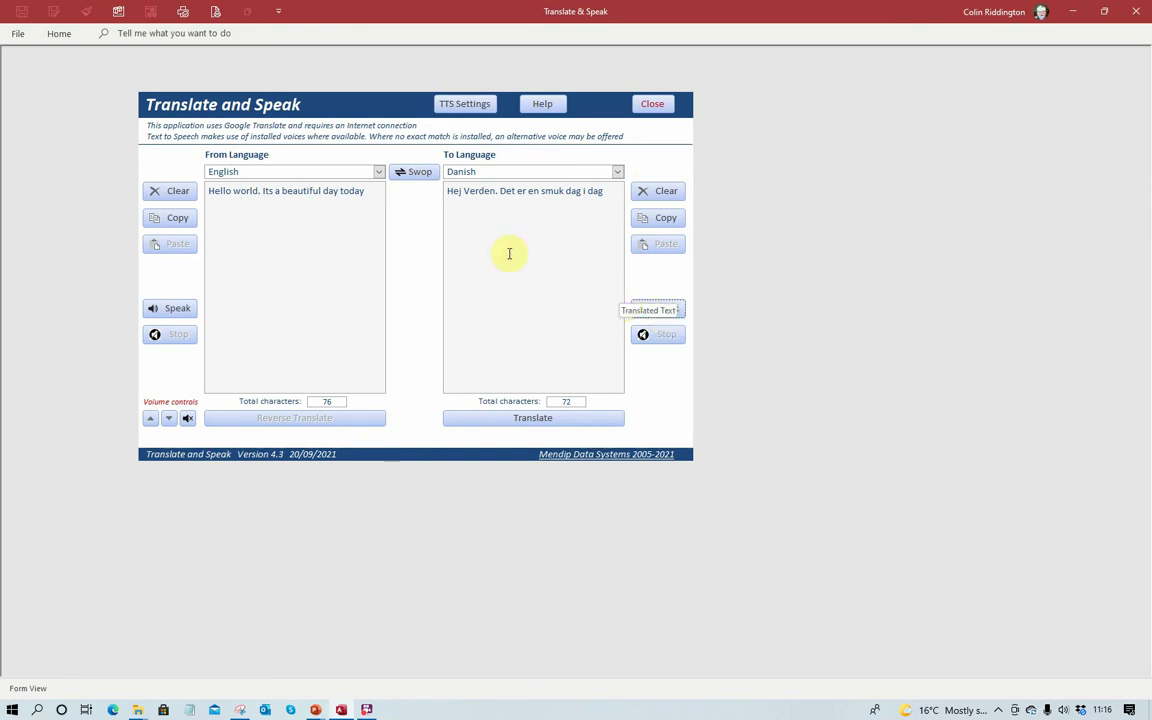
left_click(412, 174)
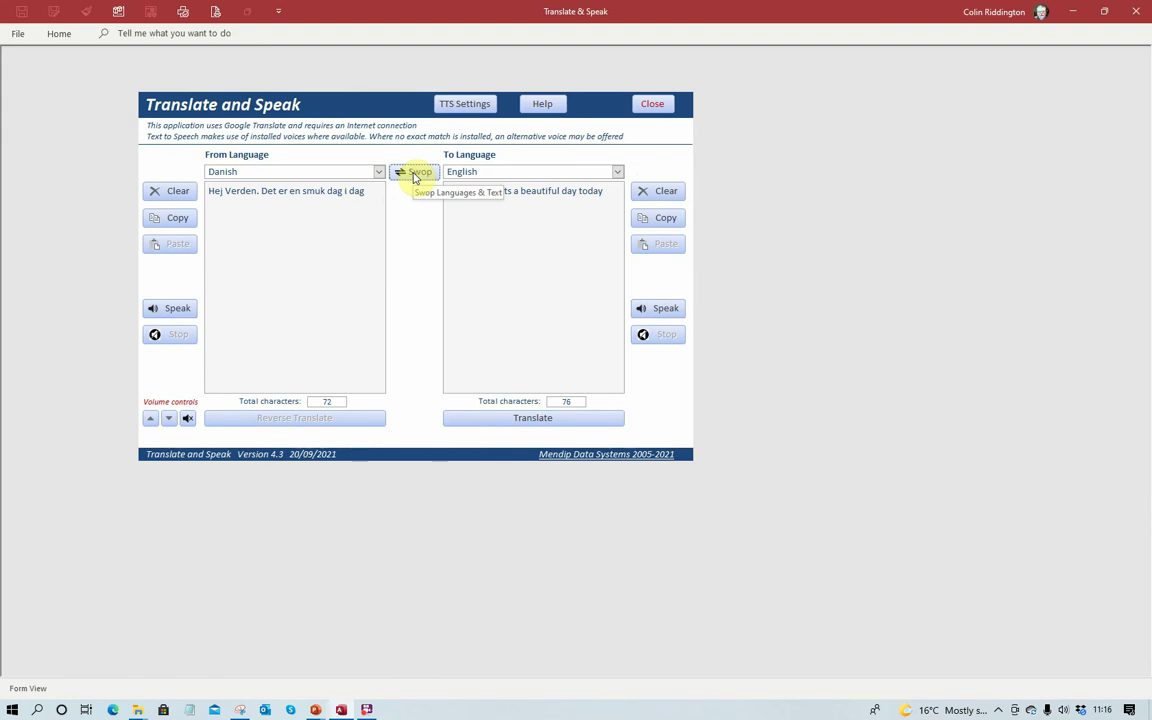
left_click(415, 176)
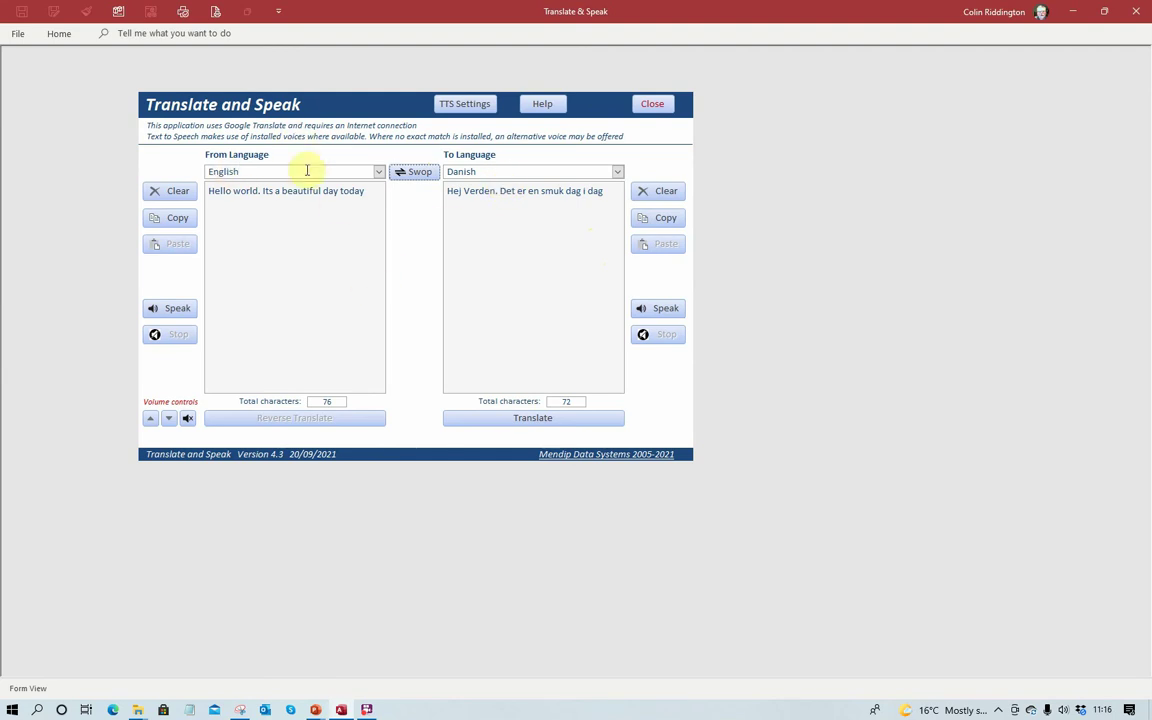
Set the source language to Esperanto and speak it, accepting the substitute Spanish voice.
left_click(379, 171)
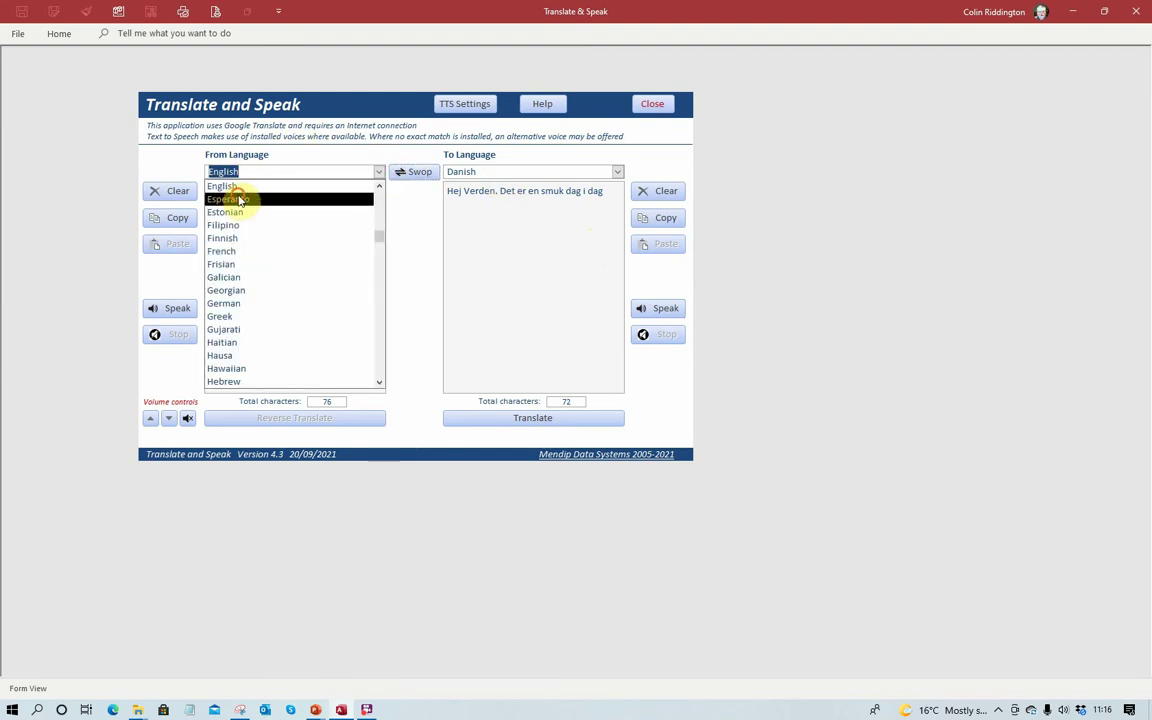
left_click(290, 199)
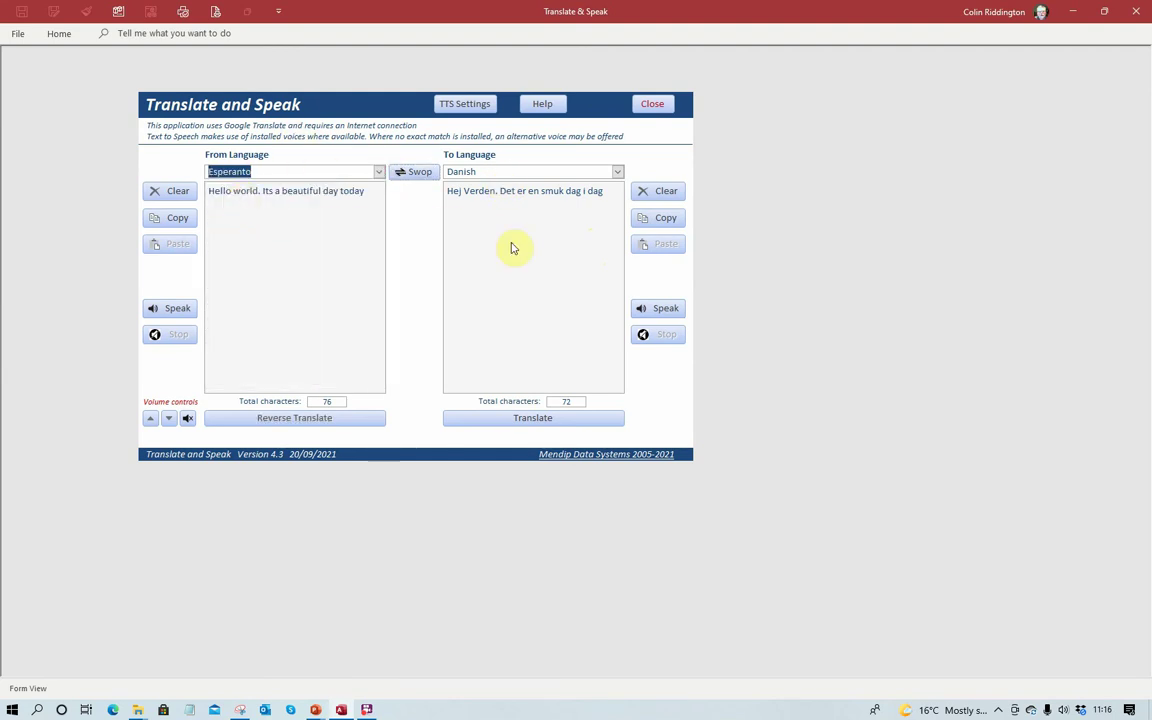
left_click(170, 308)
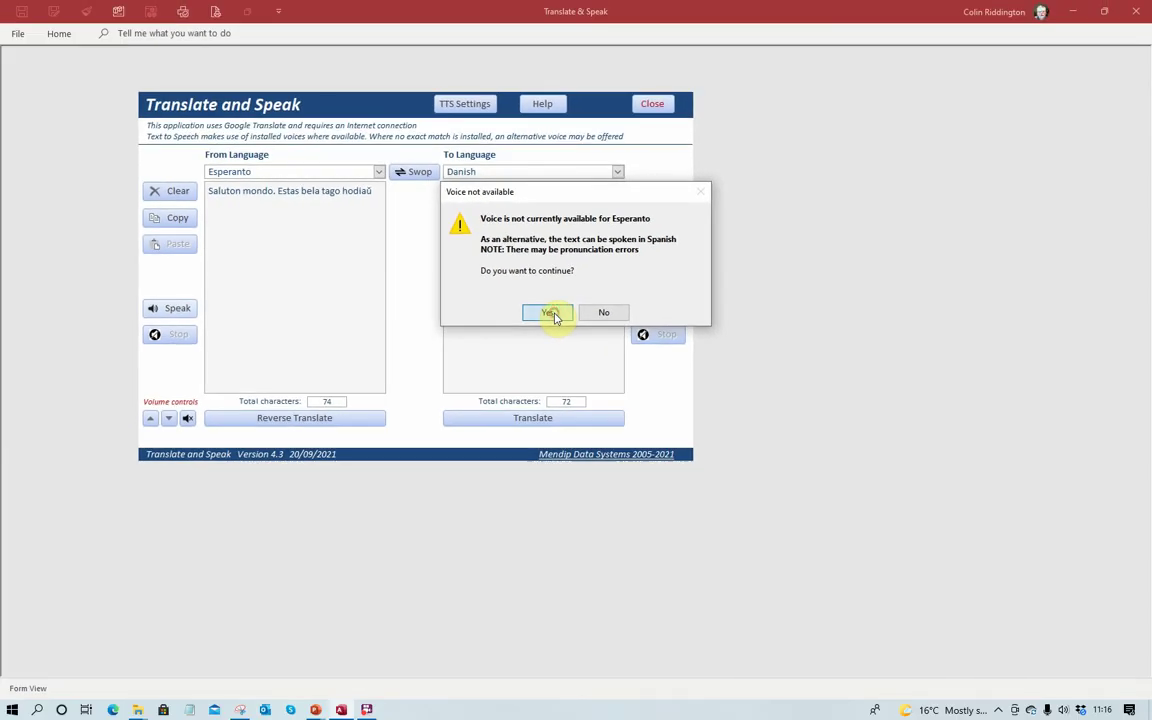
left_click(550, 313)
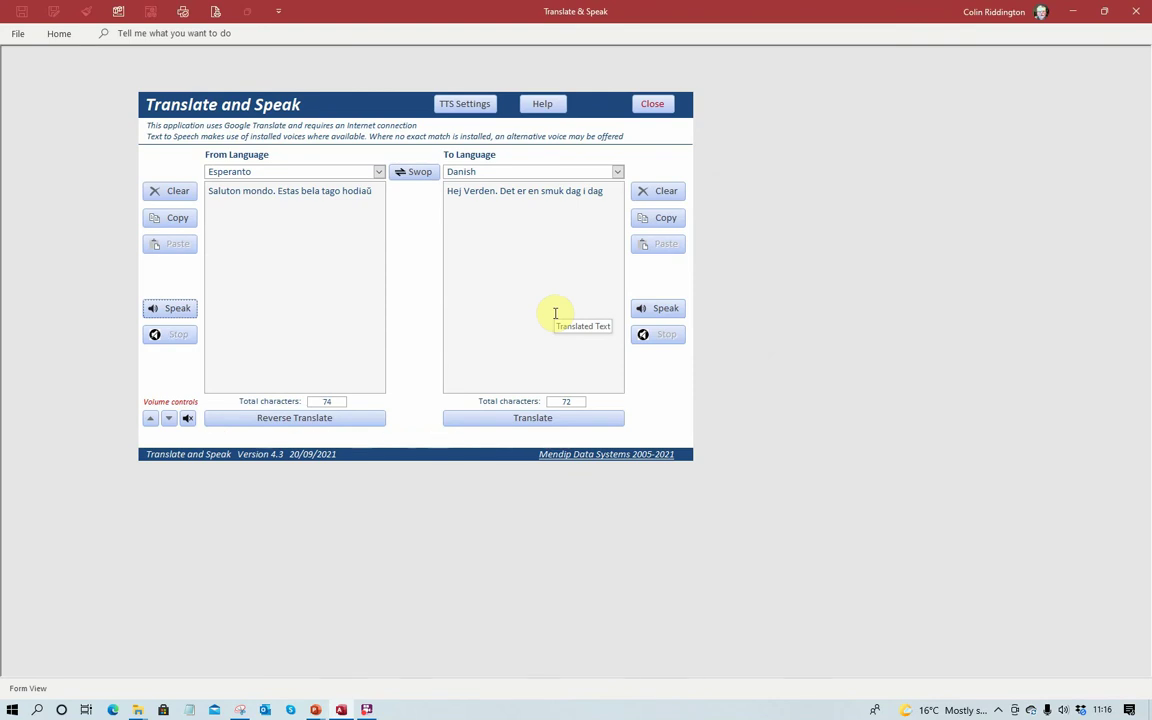
Translate the Esperanto text into Haitian and speak it, accepting the French voice substitute.
left_click(619, 174)
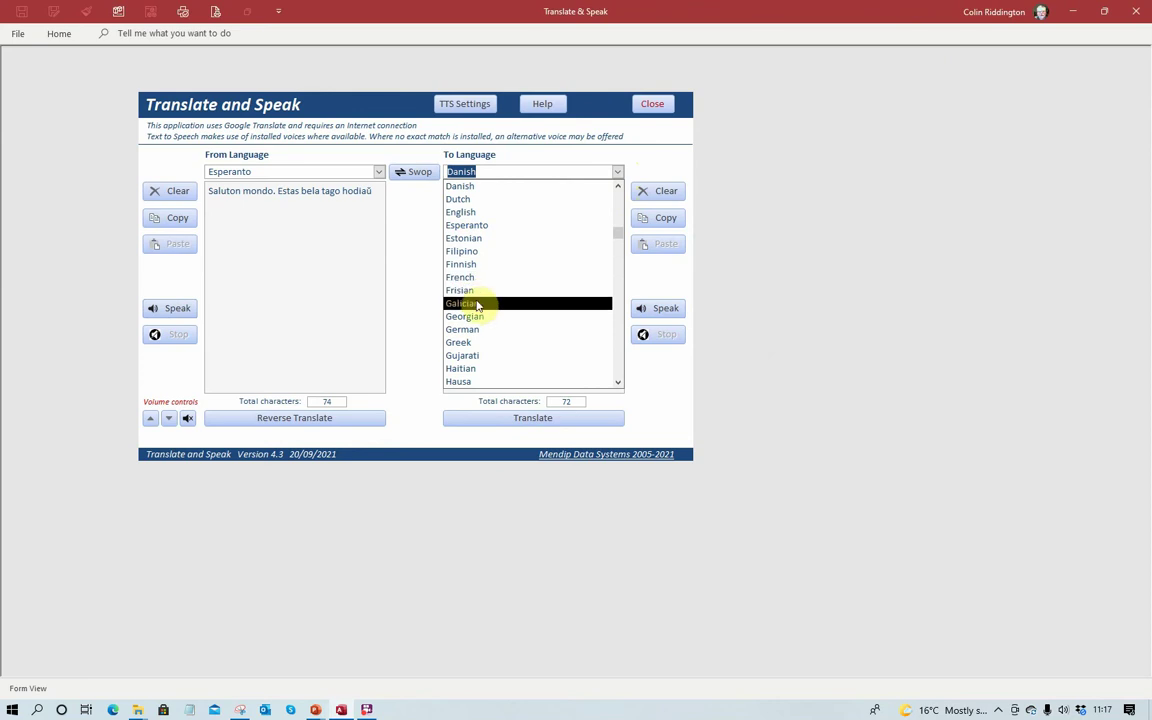
scroll(490, 308, "down", 1)
scroll(502, 305, "up", 2)
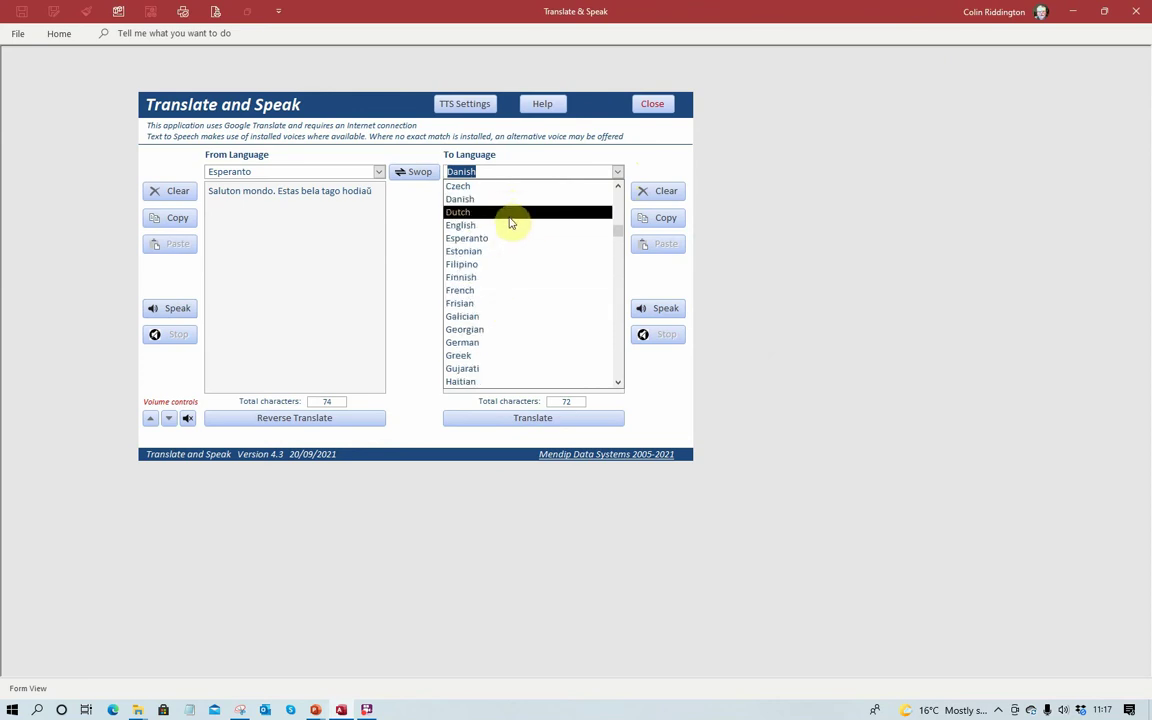
scroll(522, 340, "down", 4)
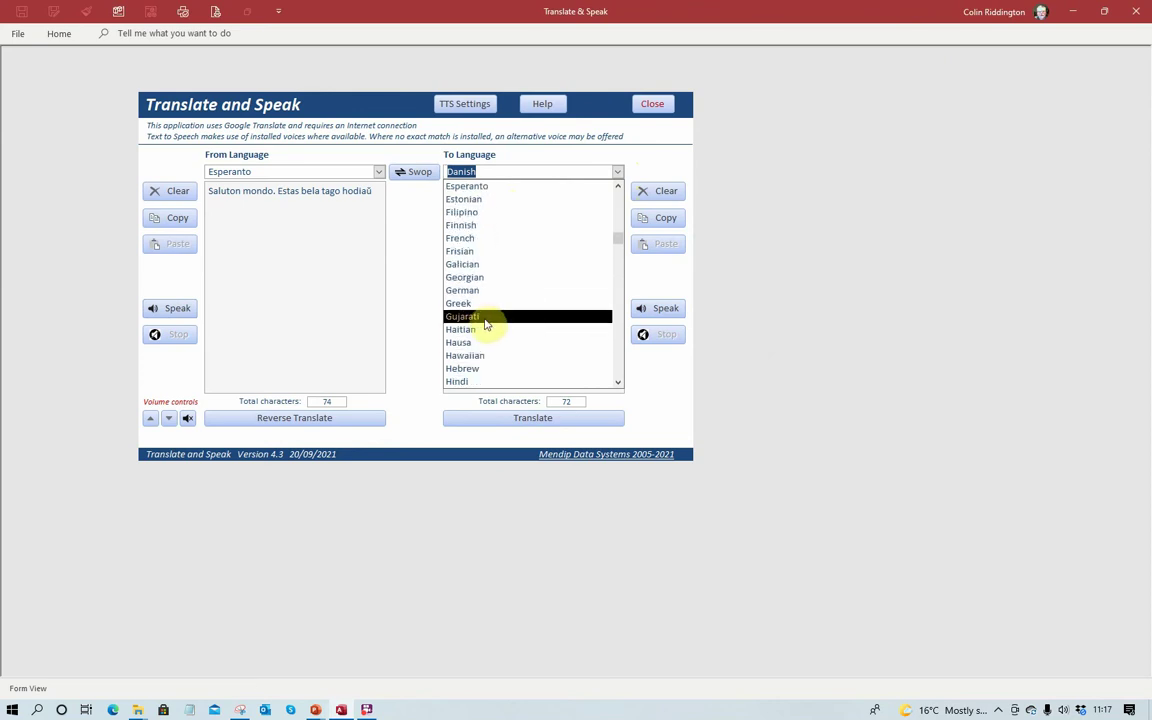
left_click(463, 330)
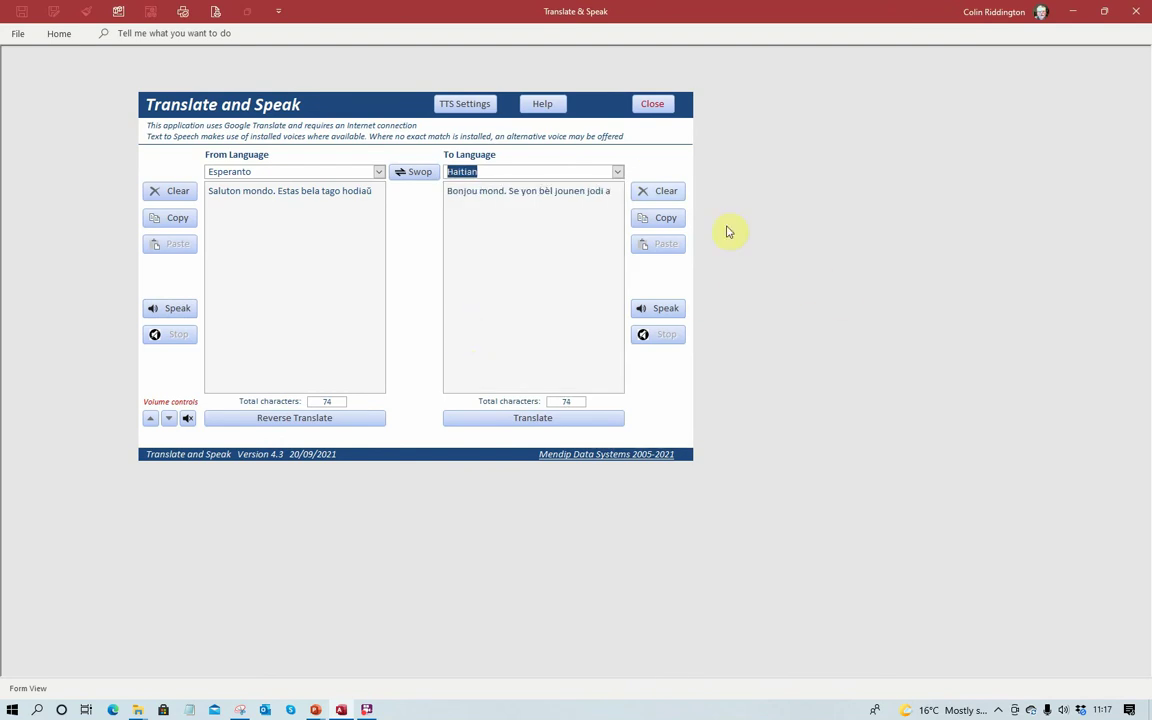
left_click(665, 310)
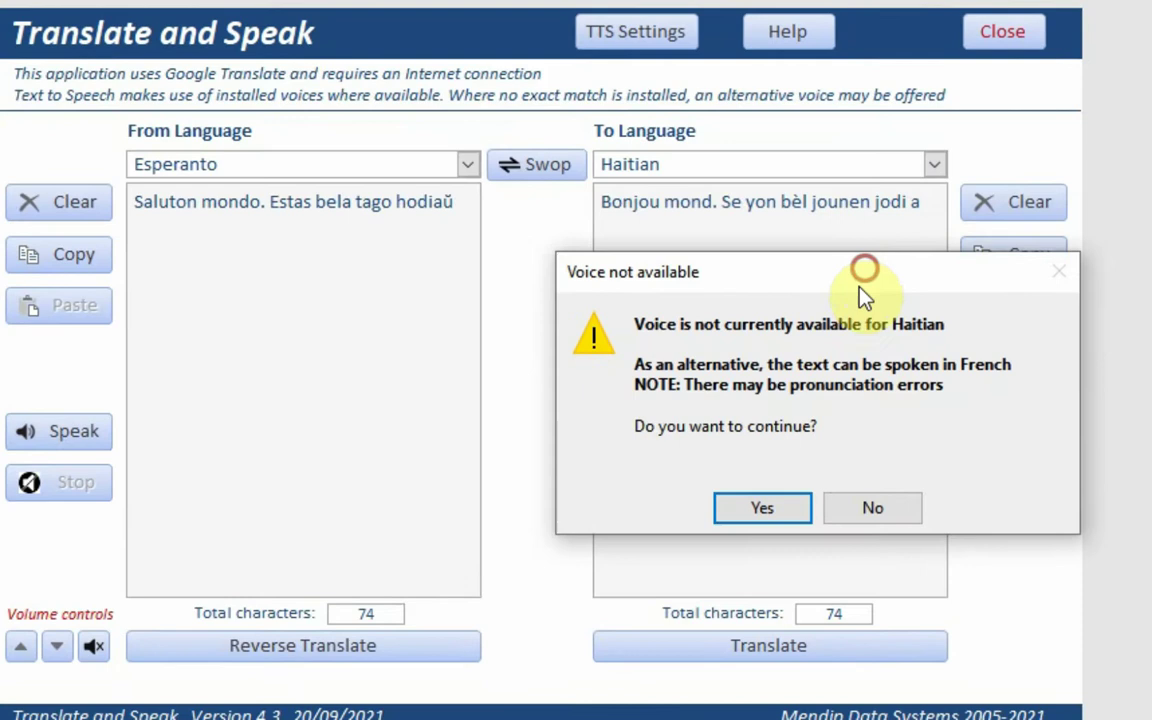
left_click(762, 510)
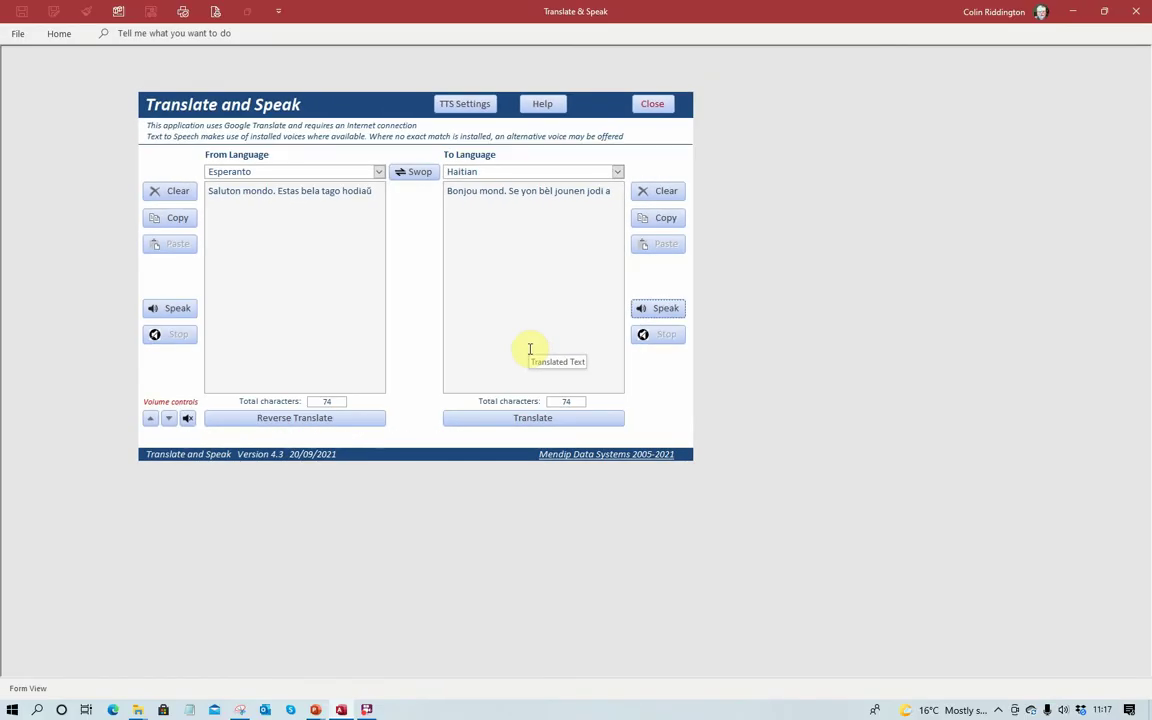
Translate the text into Chinese (Simplified) and hear it spoken.
left_click(617, 171)
scroll(571, 232, "up", 2)
scroll(571, 228, "up", 5)
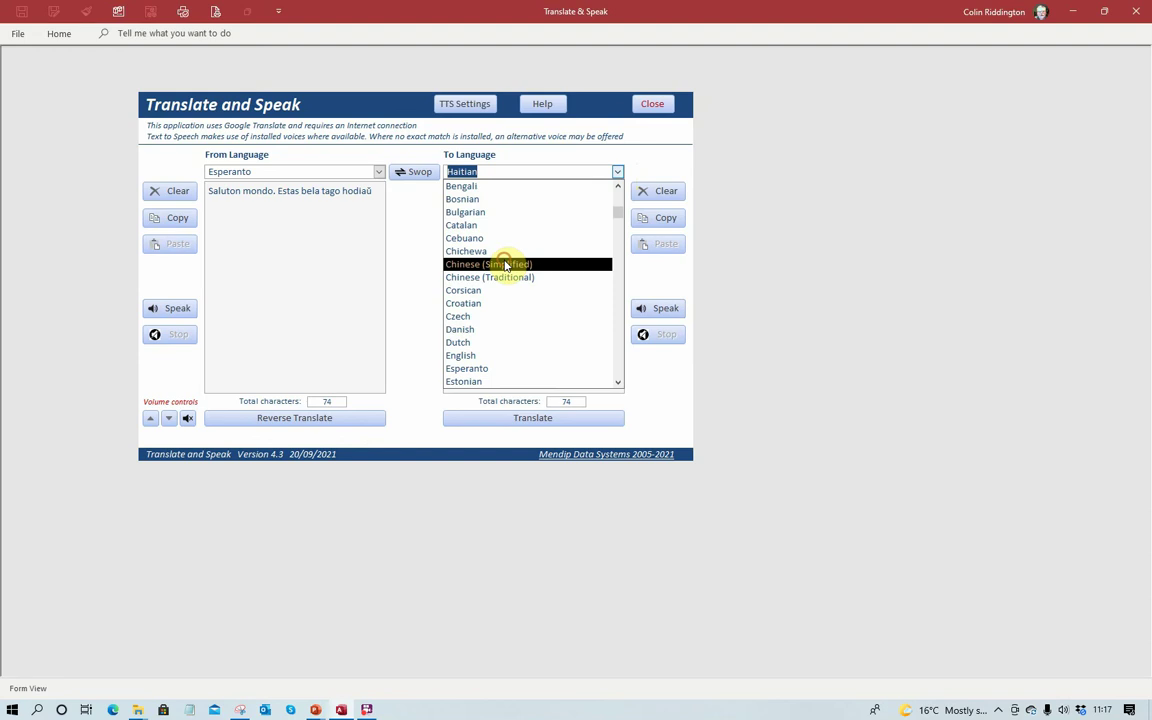
left_click(507, 263)
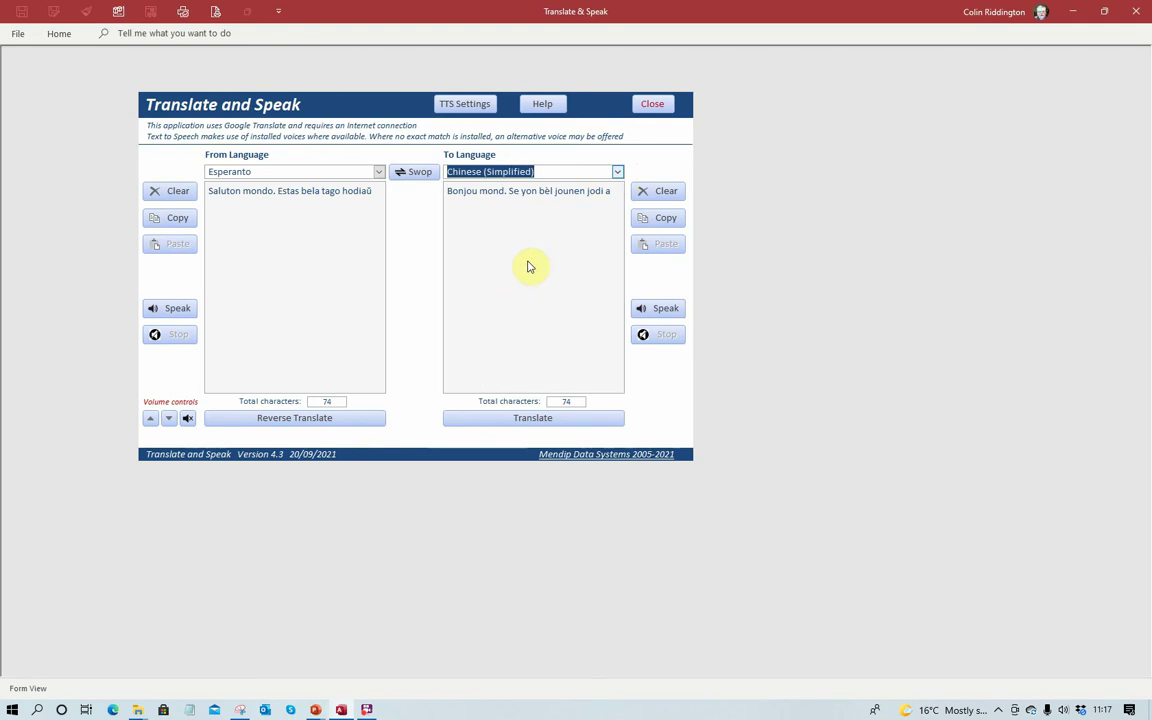
left_click(668, 308)
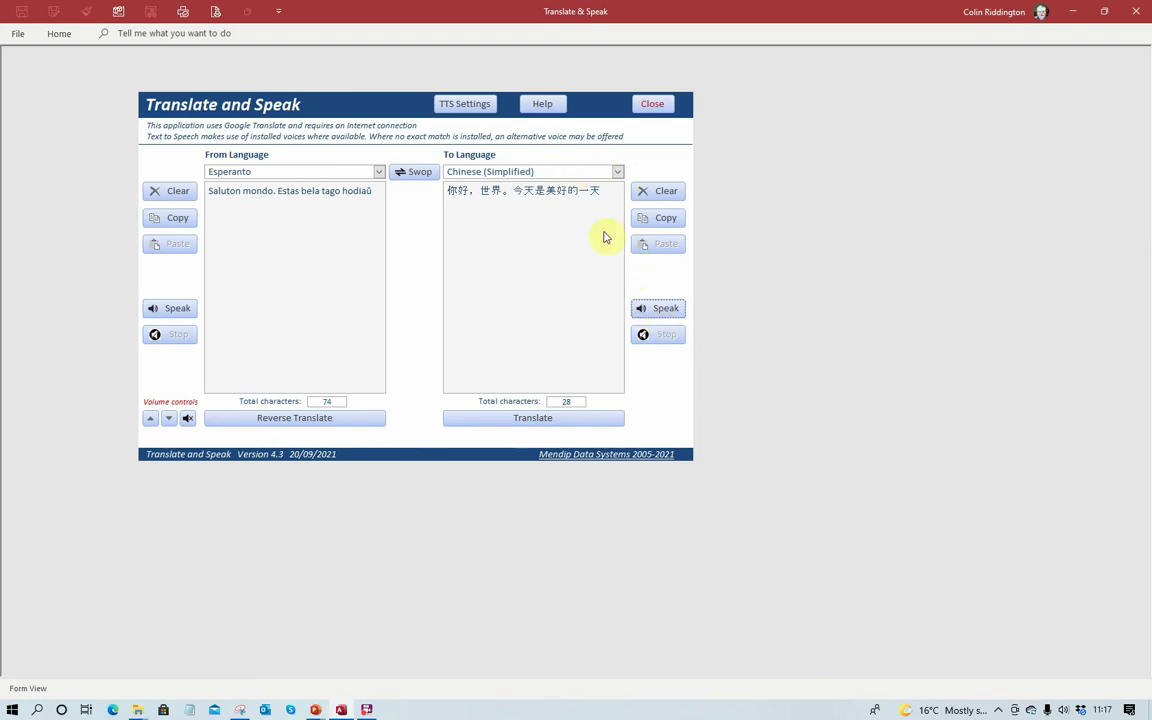
Switch the target language to Japanese via 'jap' and hear the Japanese translation spoken.
left_click(543, 171)
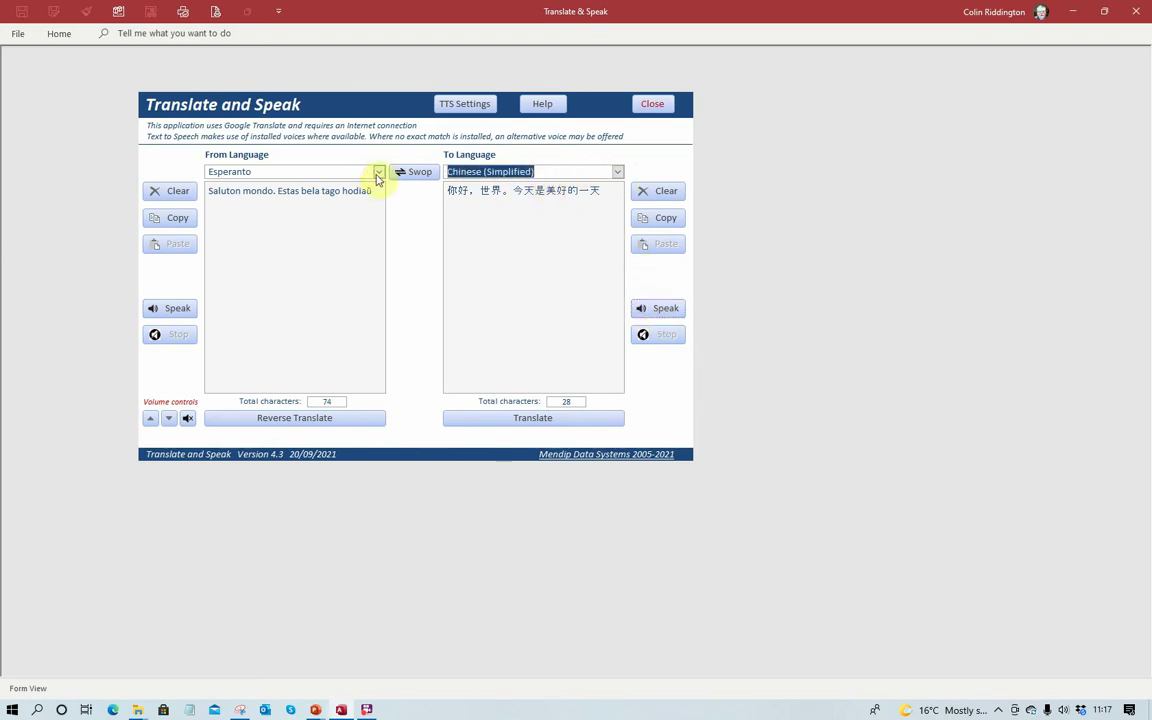
type("japanese")
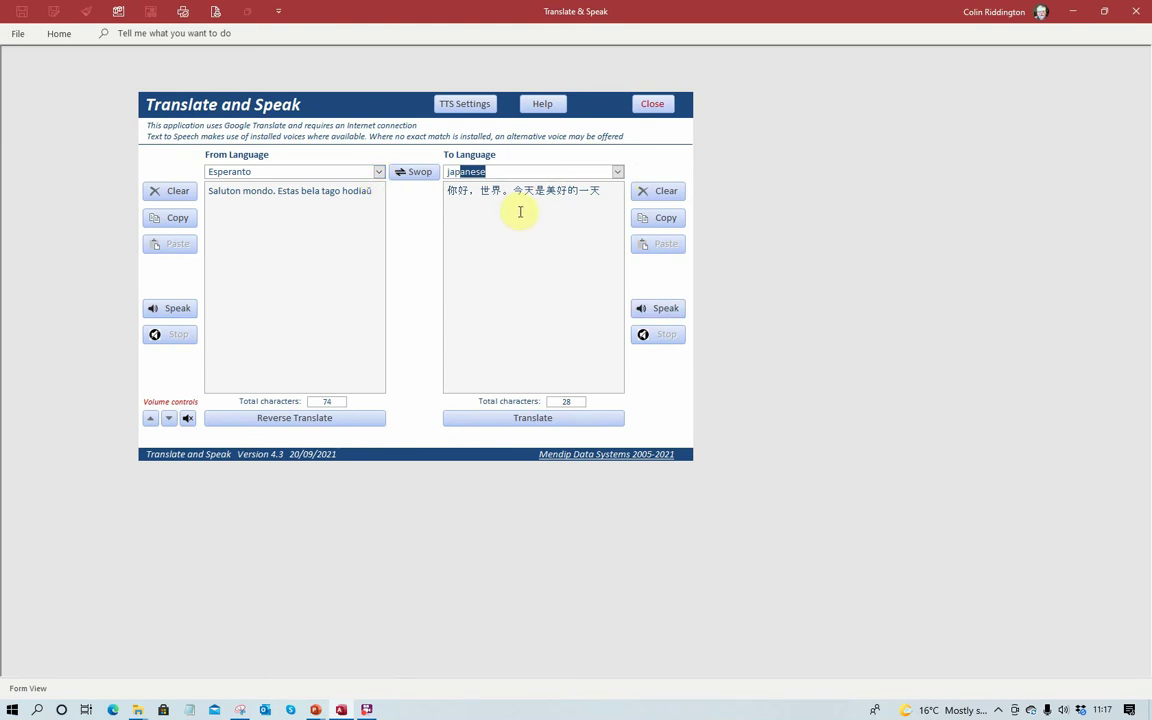
key("Return")
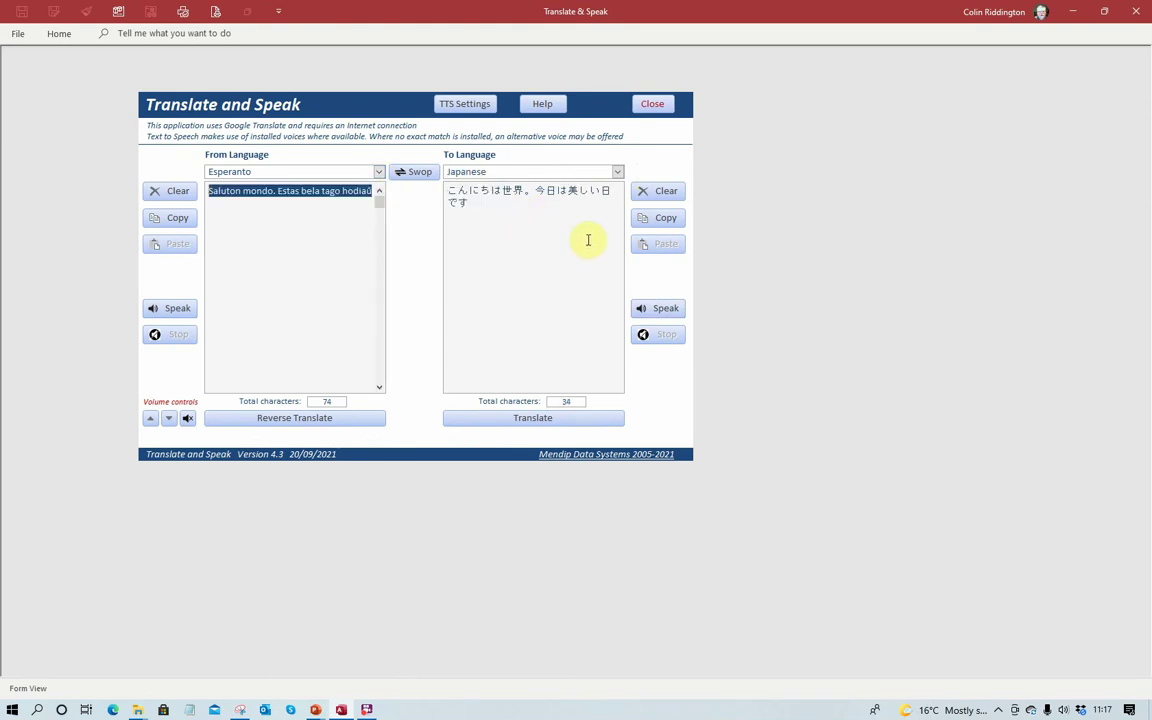
left_click(666, 312)
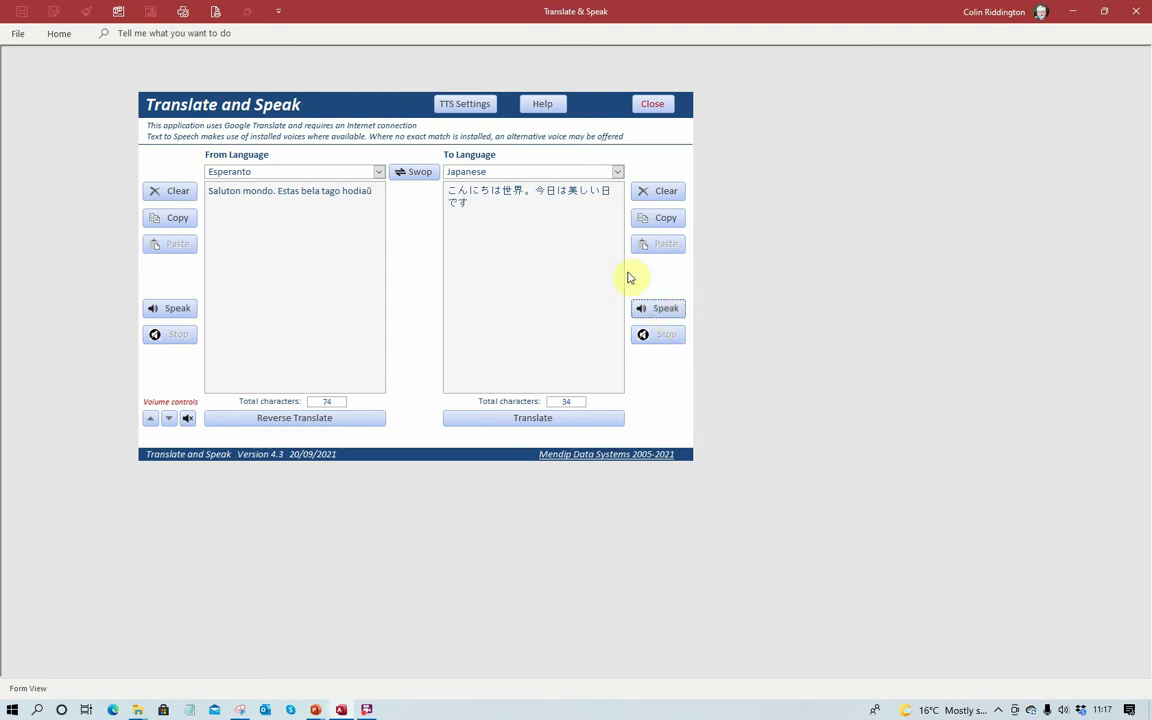
Translate the text into Myanmar, try speaking it, and dismiss the speech-unavailable error.
left_click(619, 172)
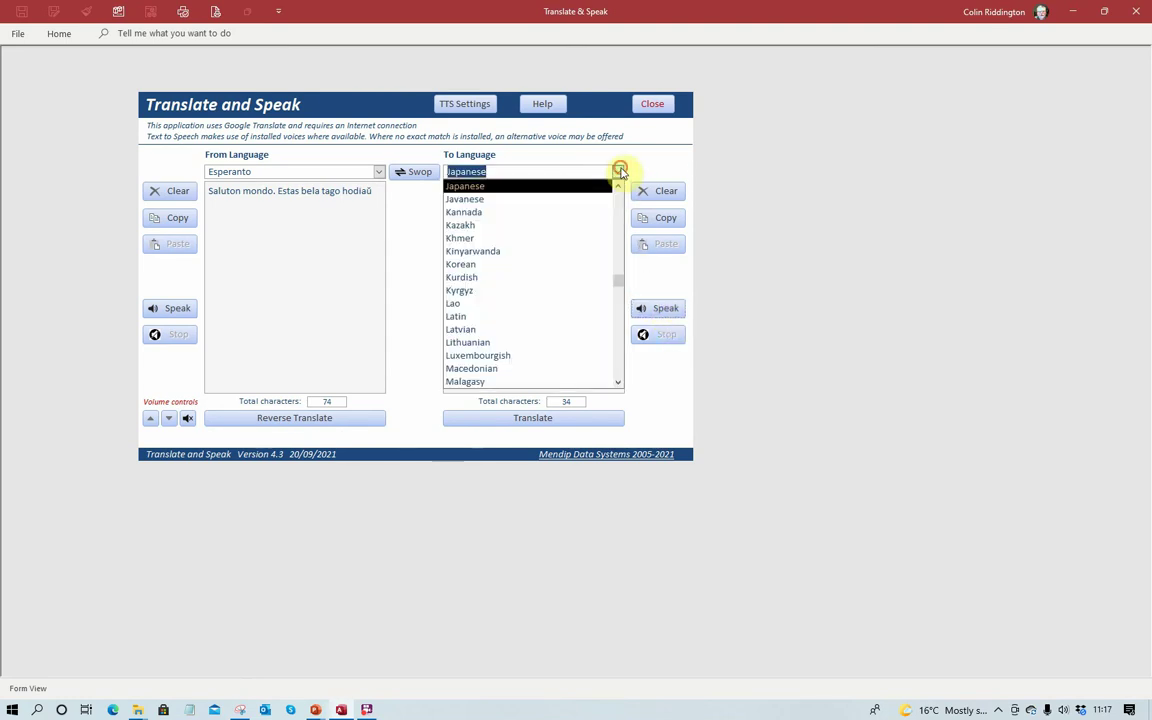
scroll(504, 357, "down", 4)
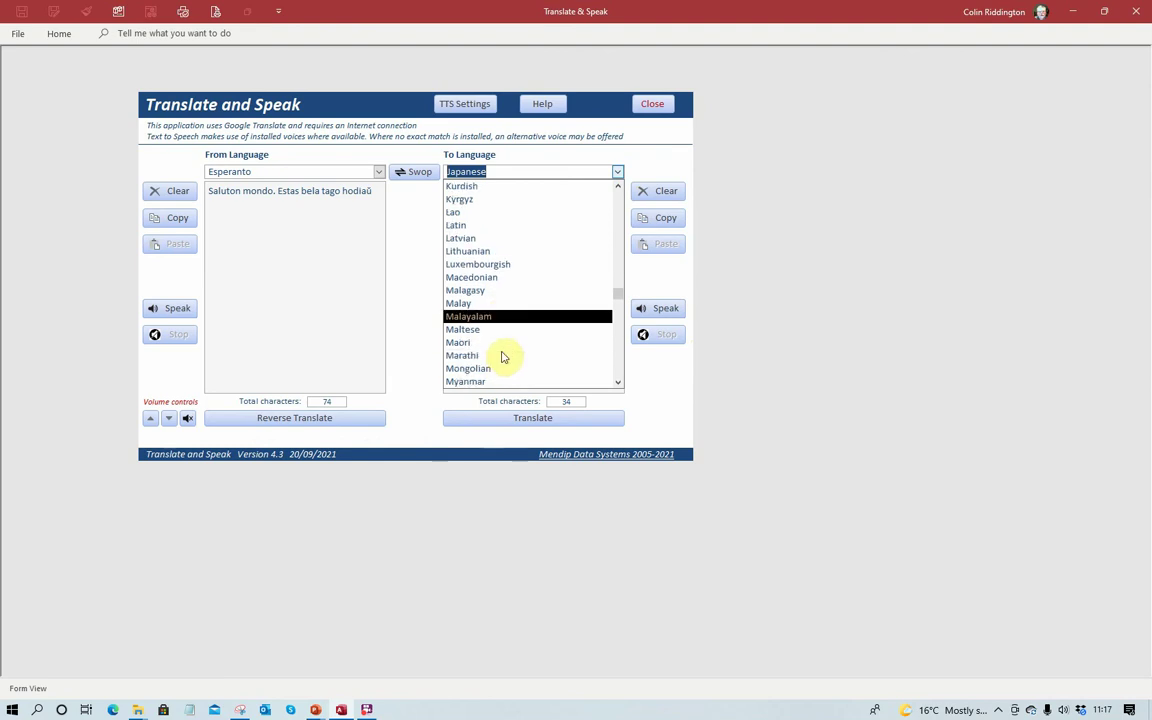
left_click(476, 303)
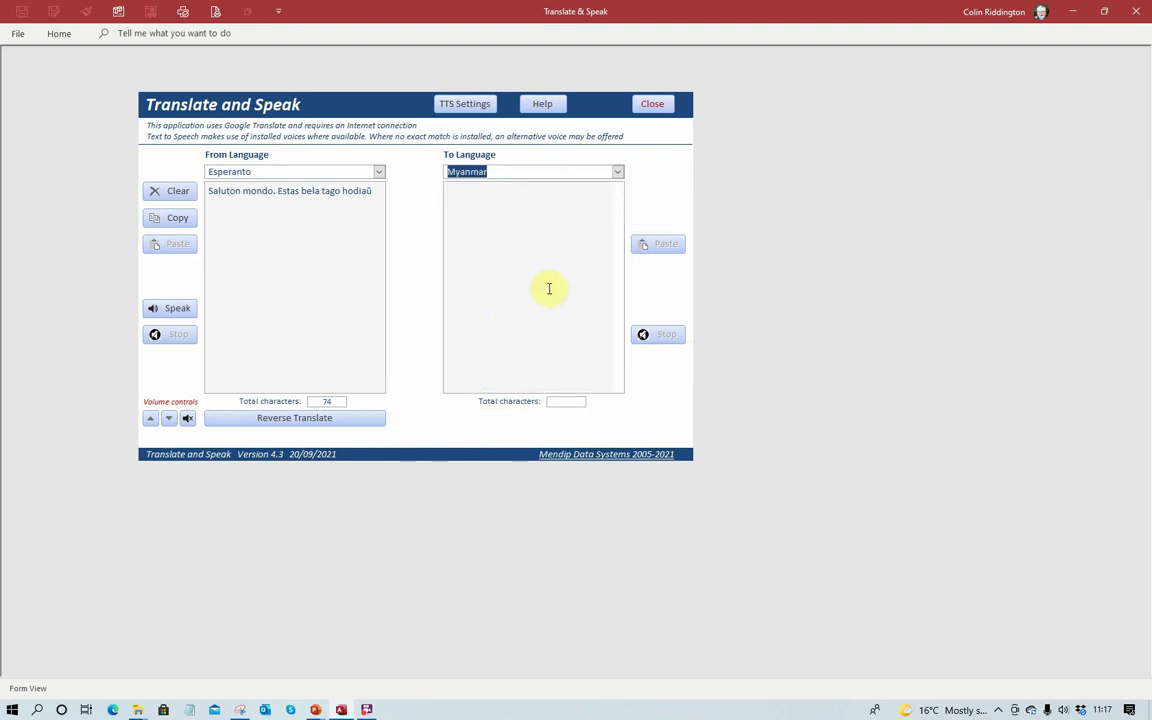
left_click(659, 309)
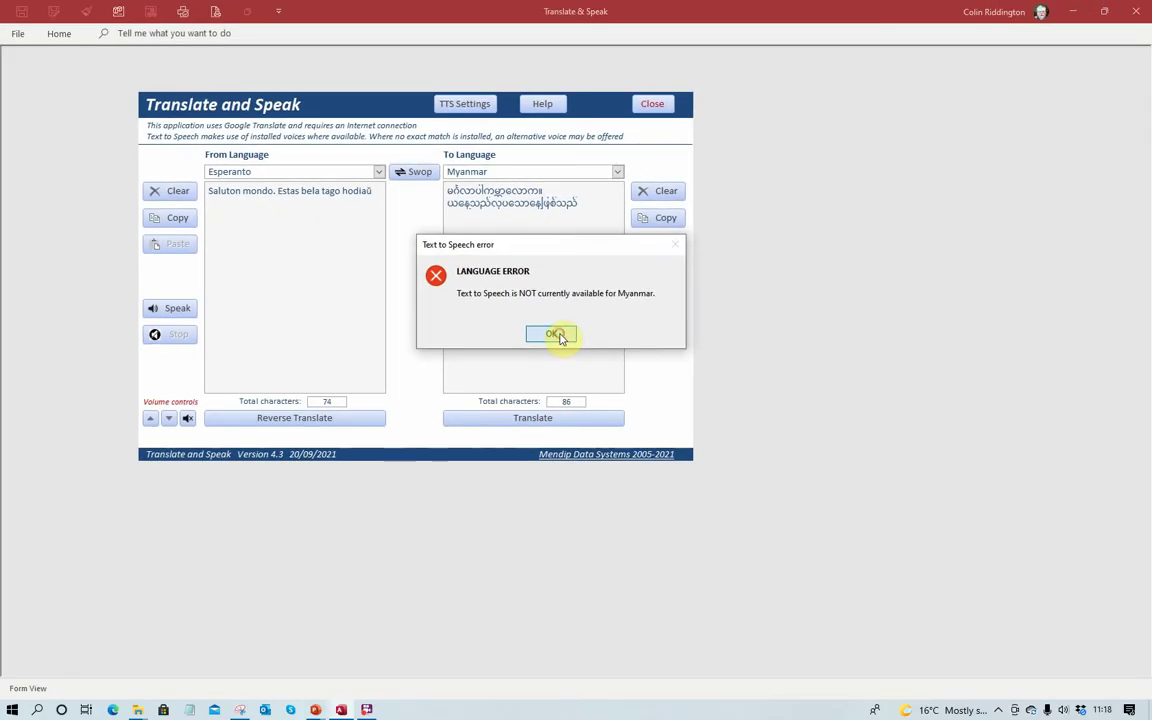
left_click(868, 481)
Translate the text into Sundanese and speak it, accepting the English (Great Britain) substitute voice.
left_click(617, 171)
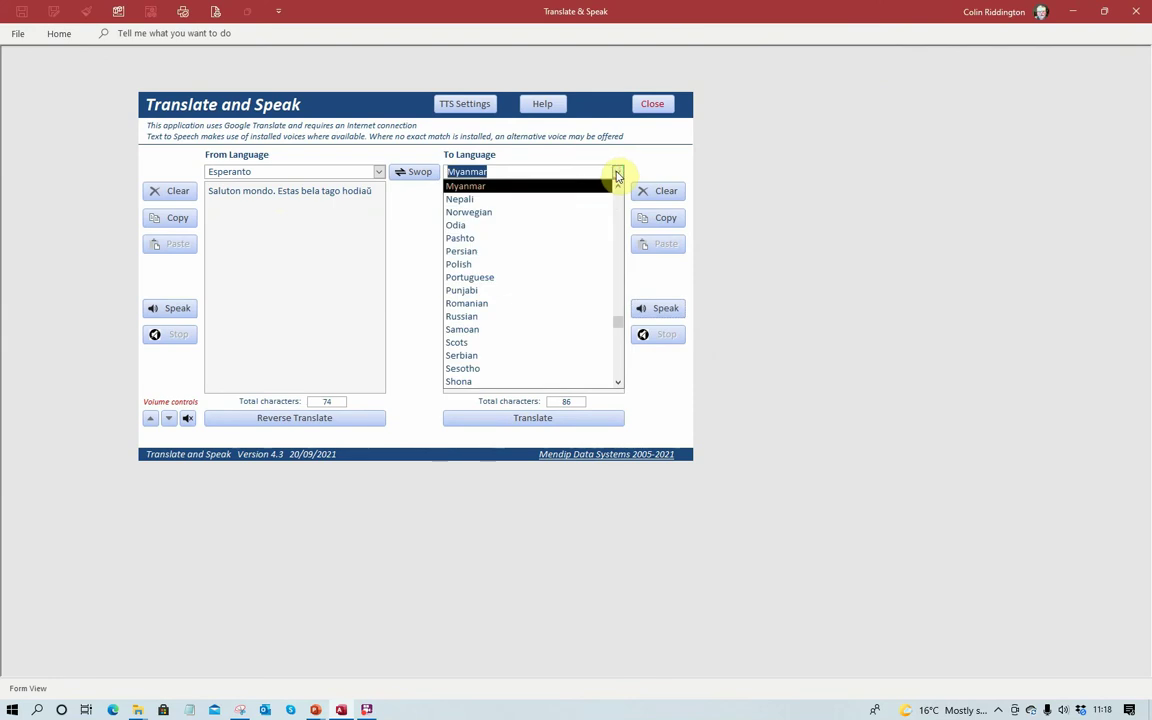
scroll(509, 334, "down", 4)
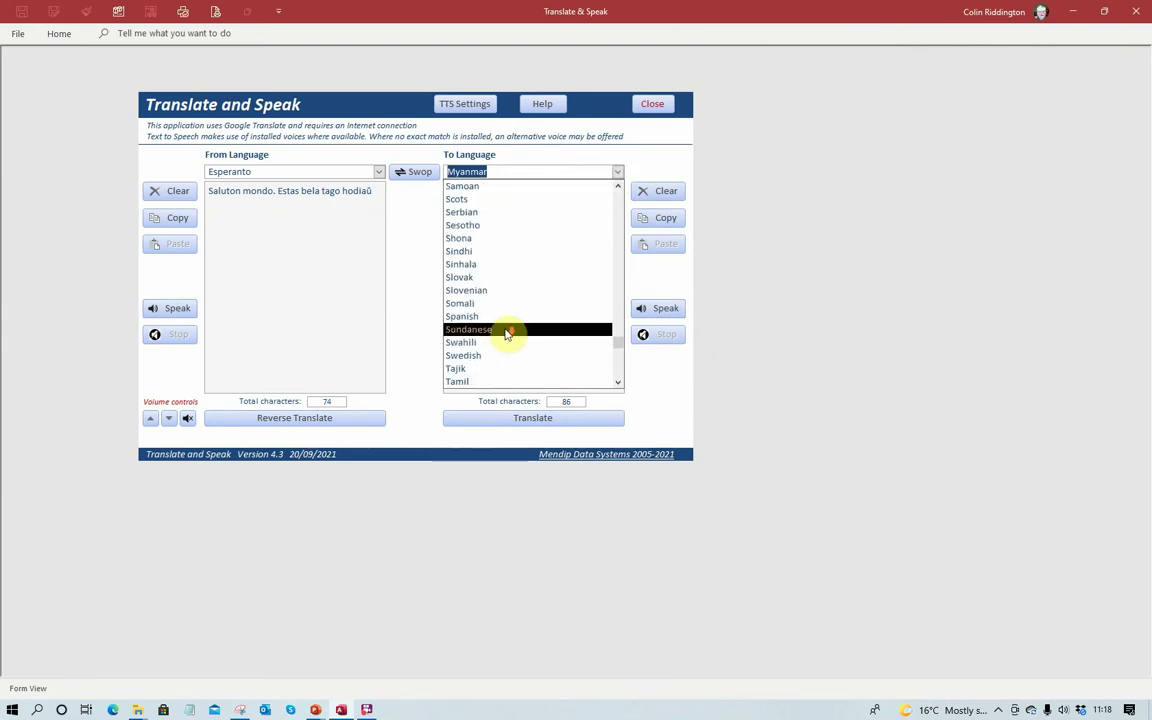
left_click(452, 329)
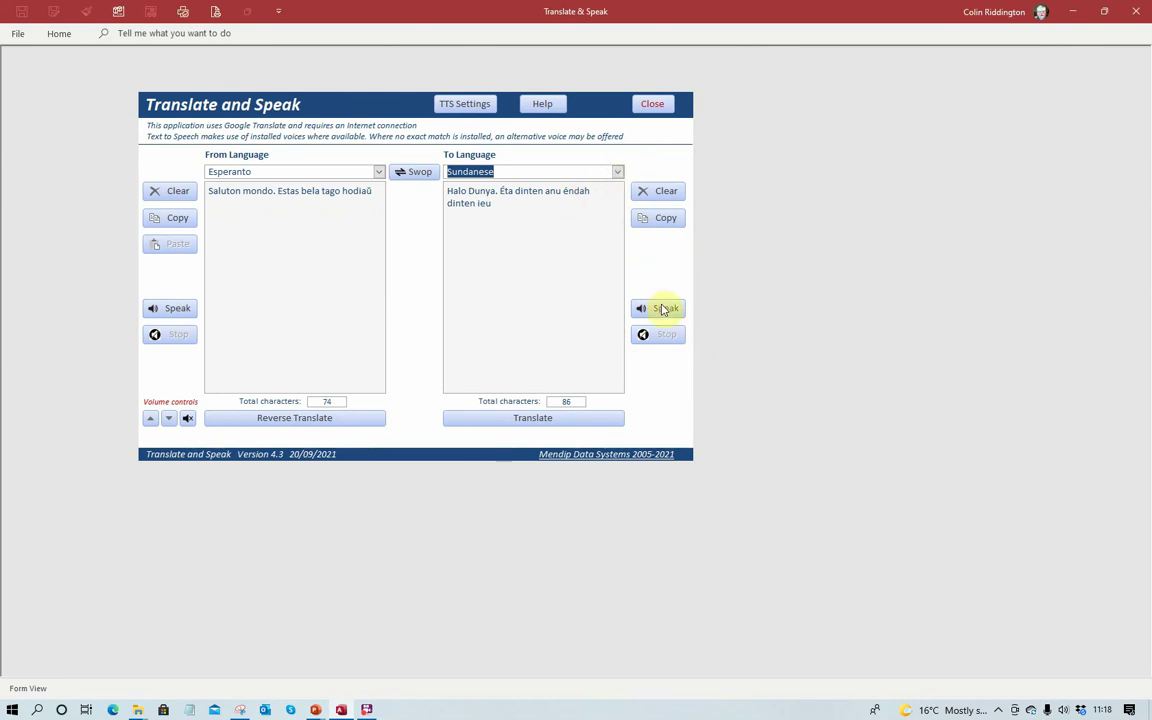
left_click(665, 308)
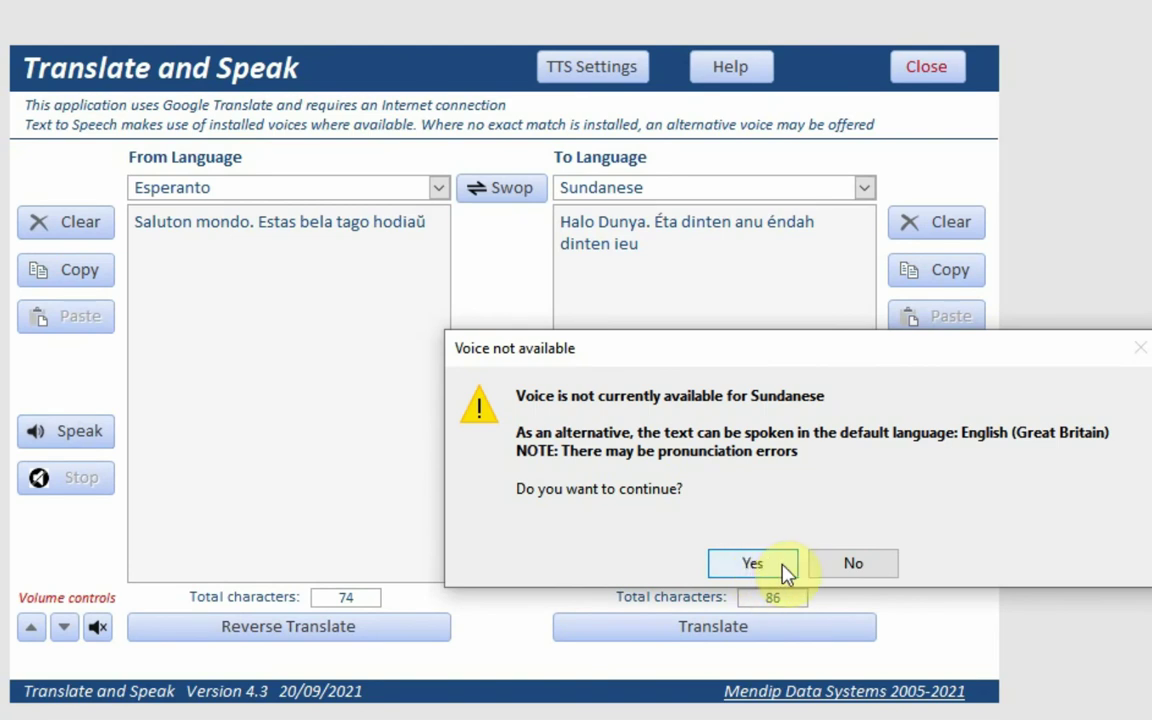
left_click(752, 563)
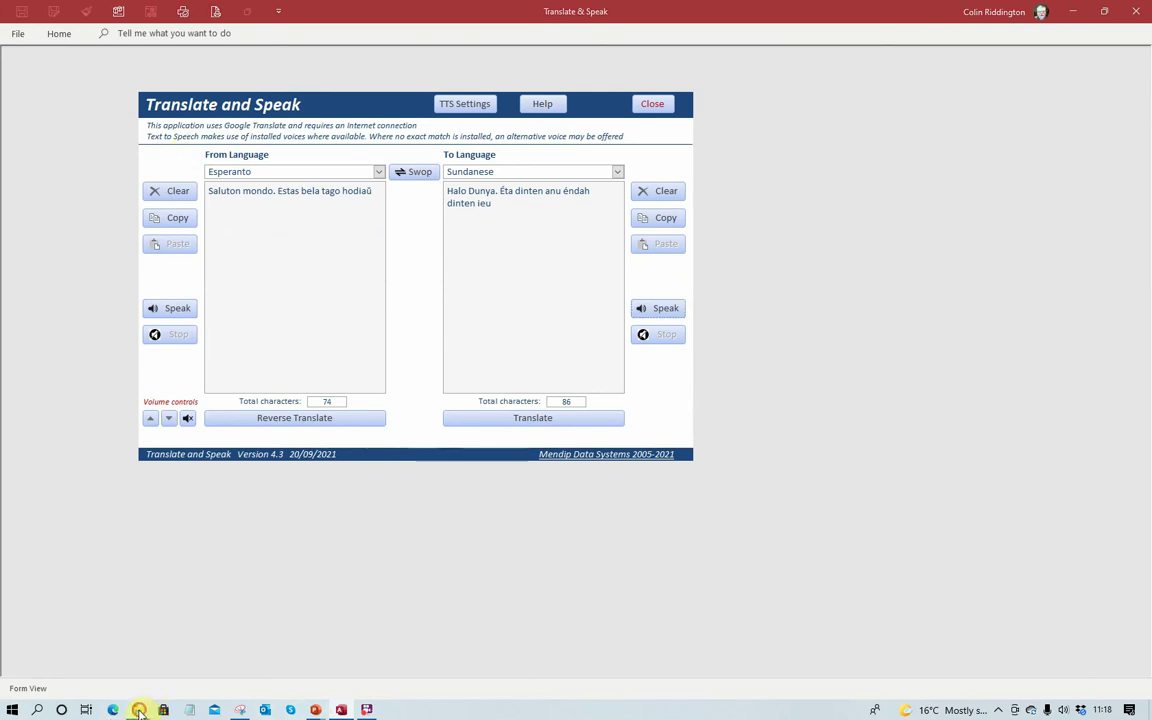
Move the SampleText.txt Notepad window further left, then return to the Translate and Speak form.
mouse_move(139, 710)
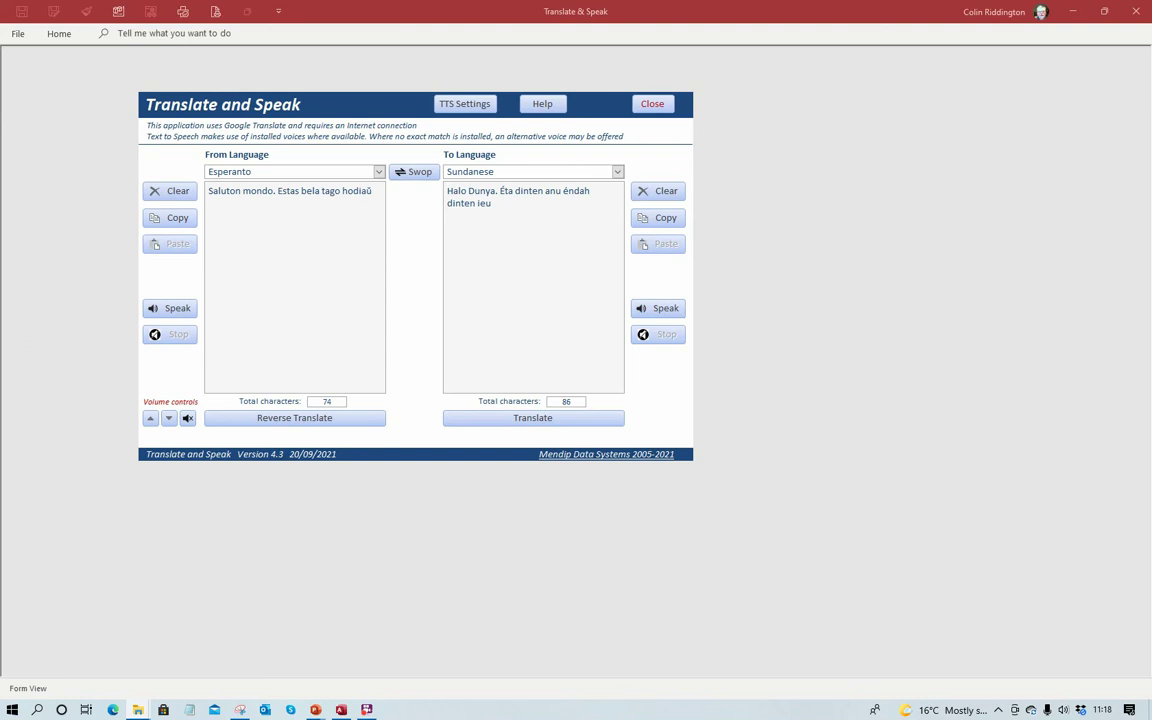
key("alt+Tab")
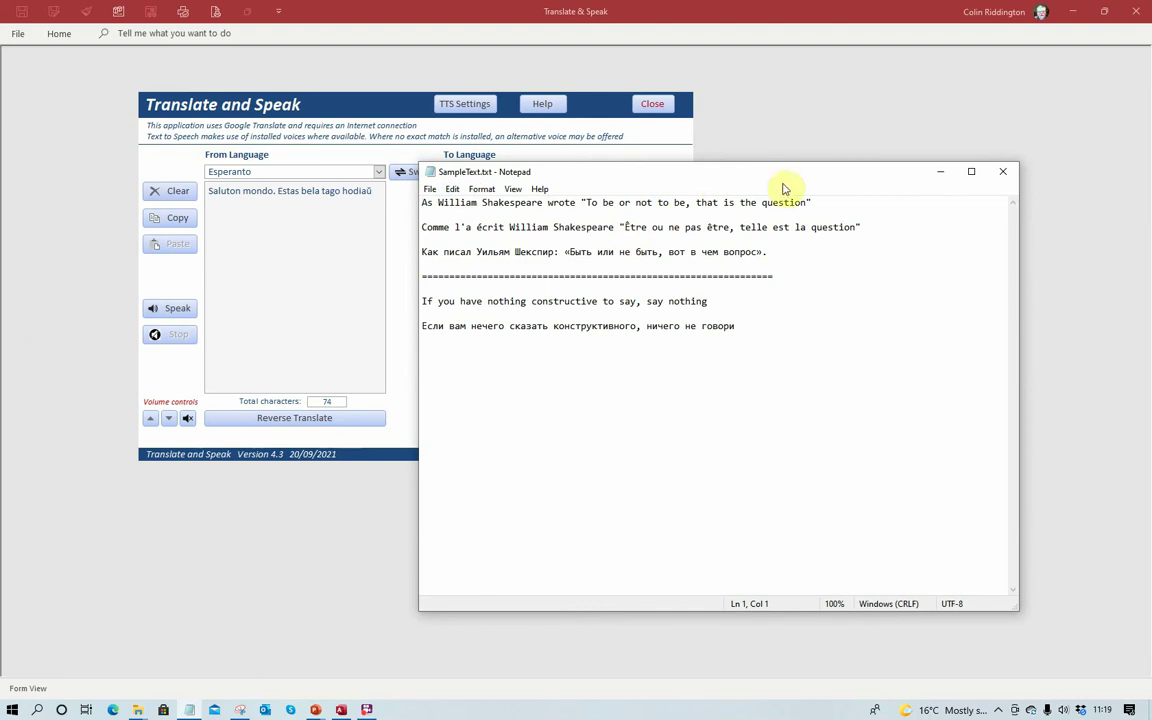
left_click_drag(782, 177, 556, 185)
key("alt+Tab")
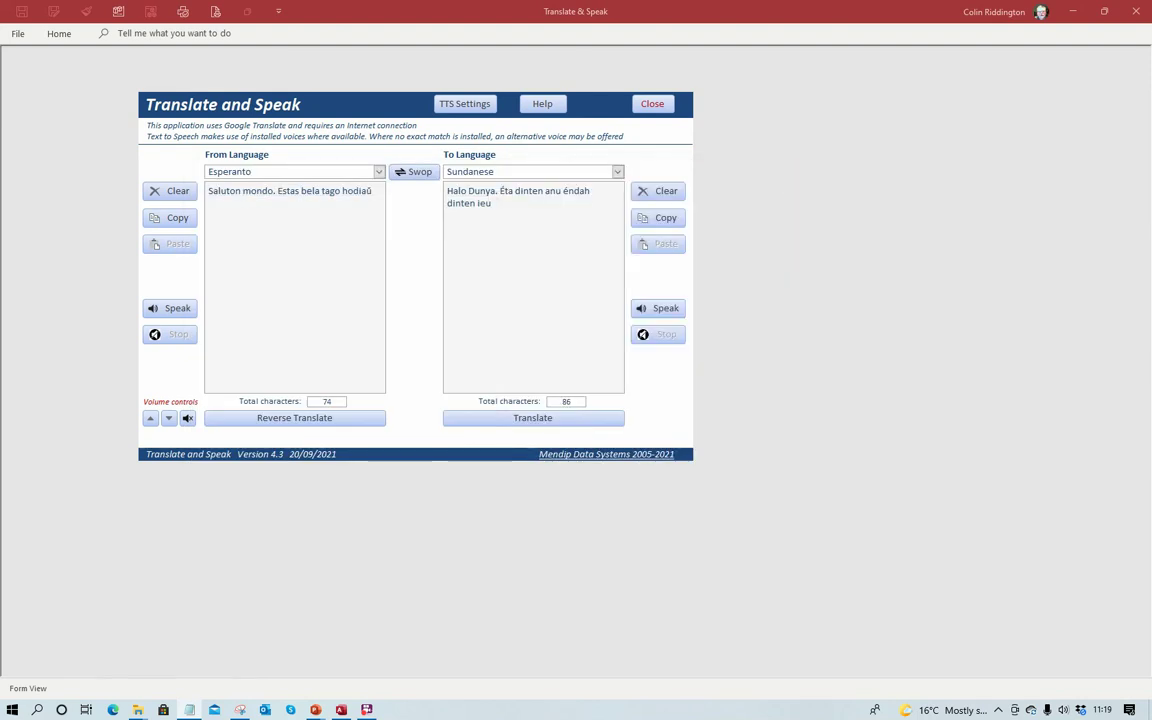
Replace the From text with the Shakespeare quote and translate it into Swedish, then Russian.
left_click(243, 197)
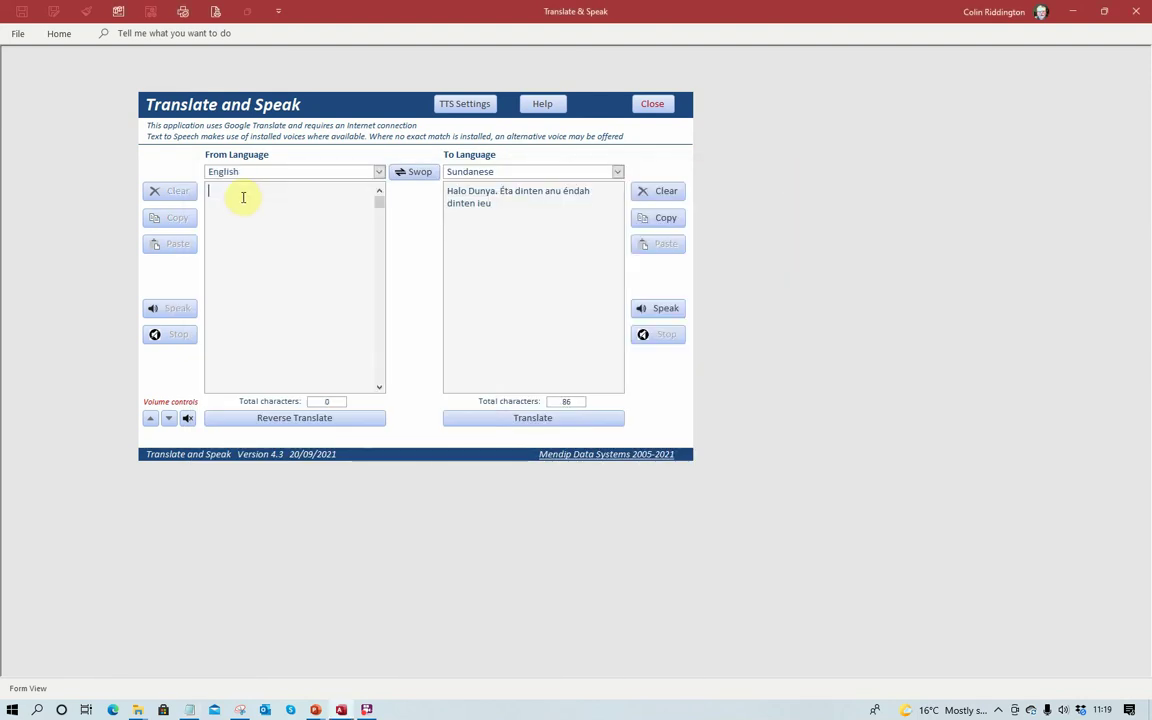
type("As William Shakespeare wrote \"To be or not to be, that is the question\"")
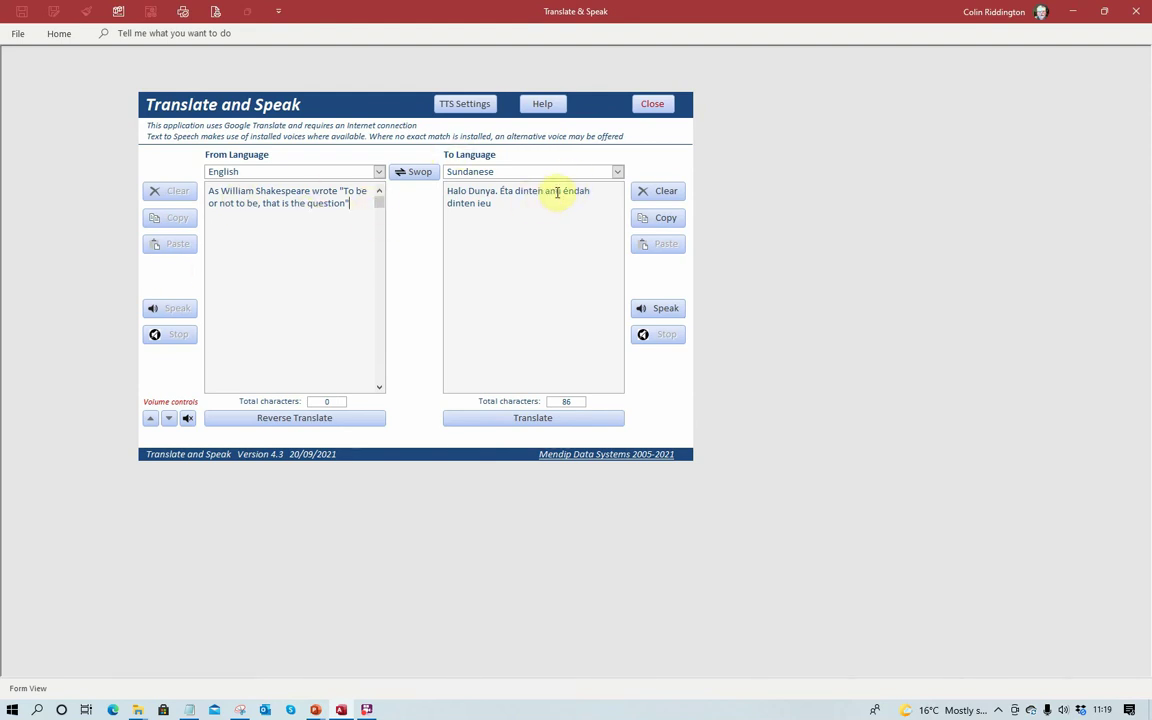
left_click(617, 172)
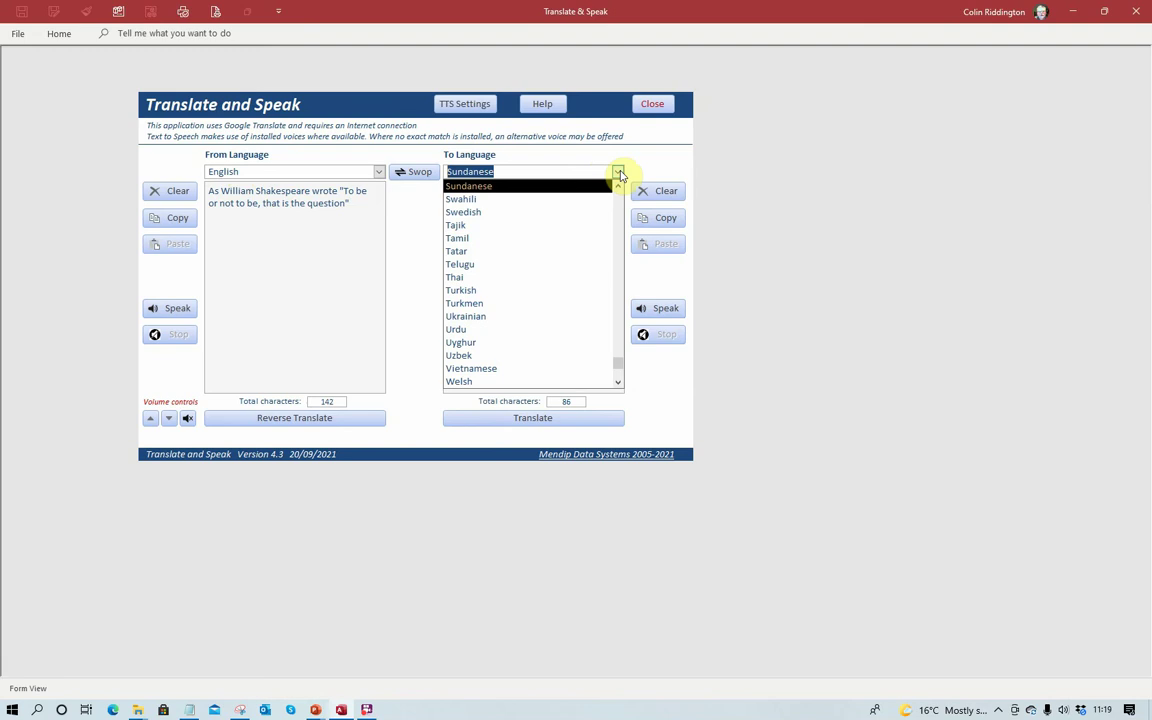
left_click(510, 212)
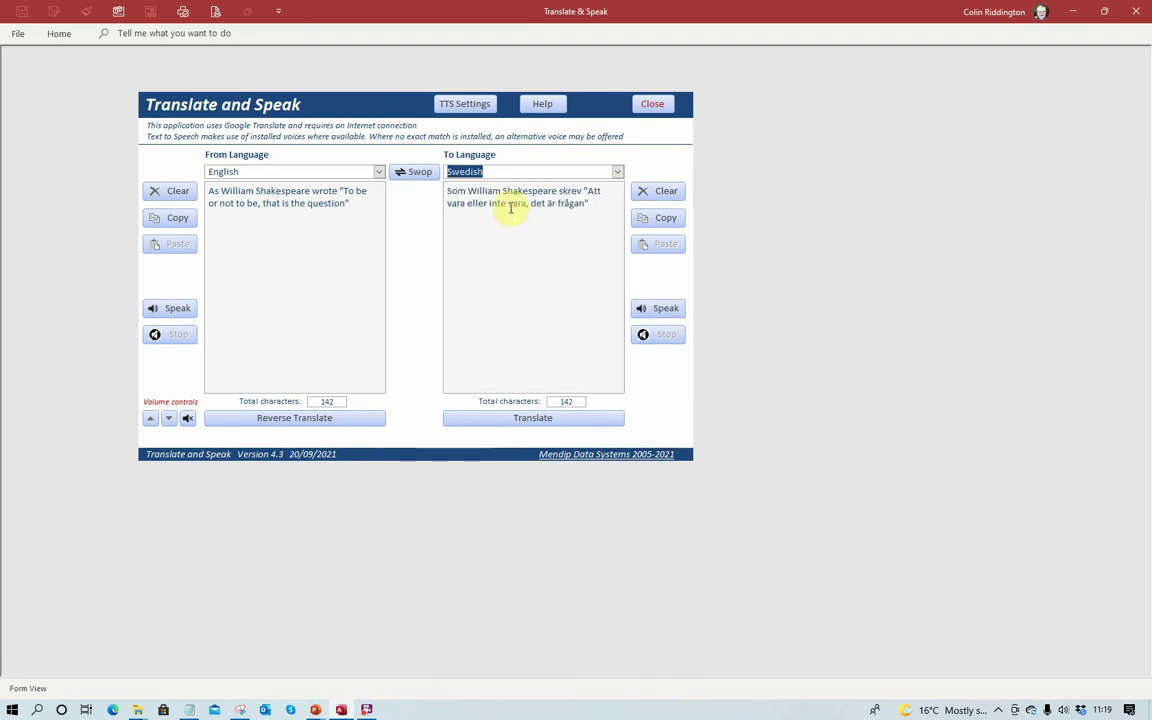
left_click(616, 172)
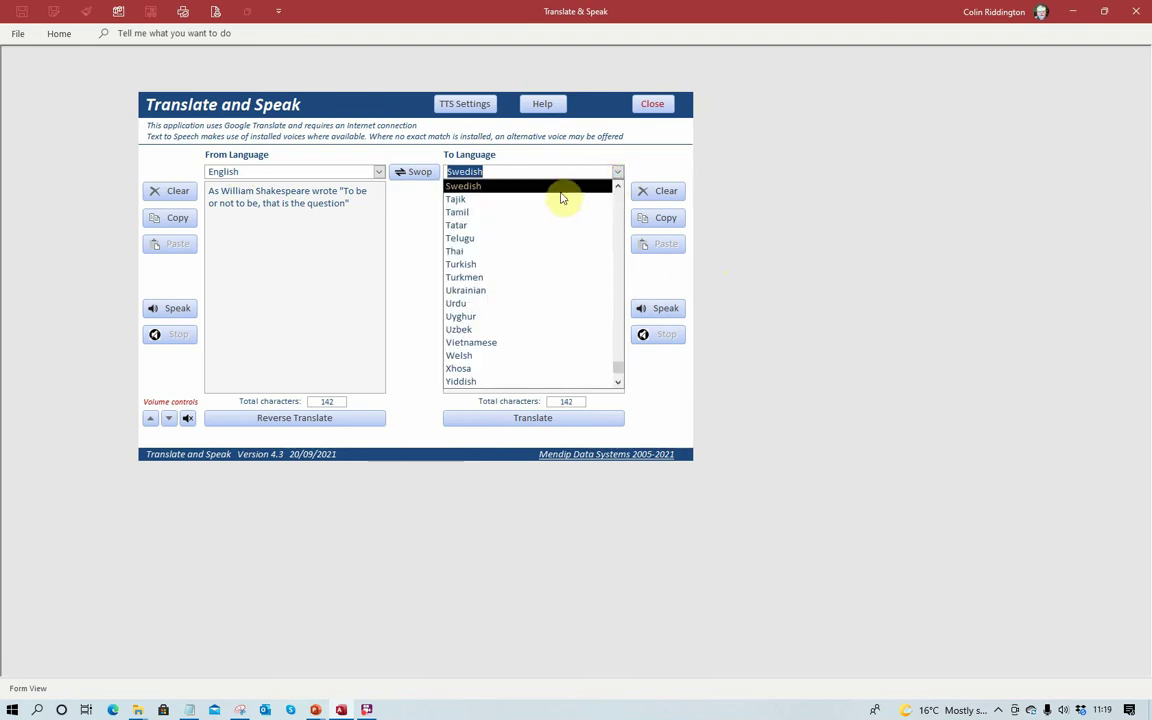
scroll(576, 250, "up", 4)
scroll(576, 252, "up", 1)
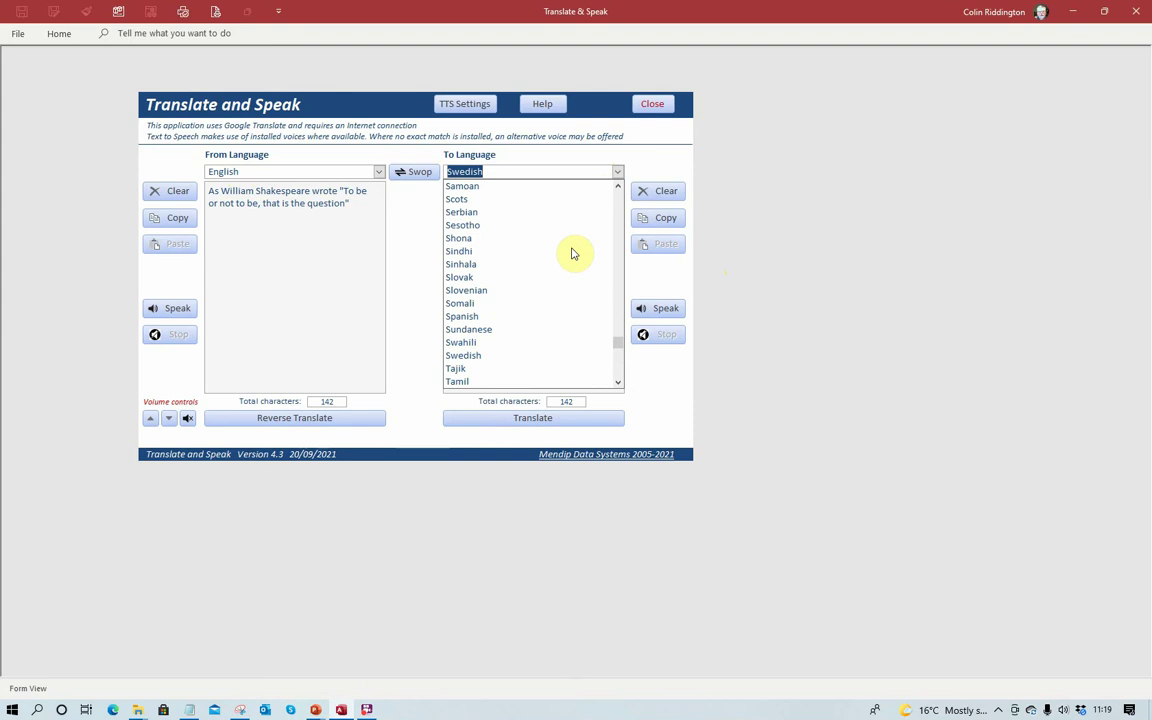
type("russian")
left_click(515, 187)
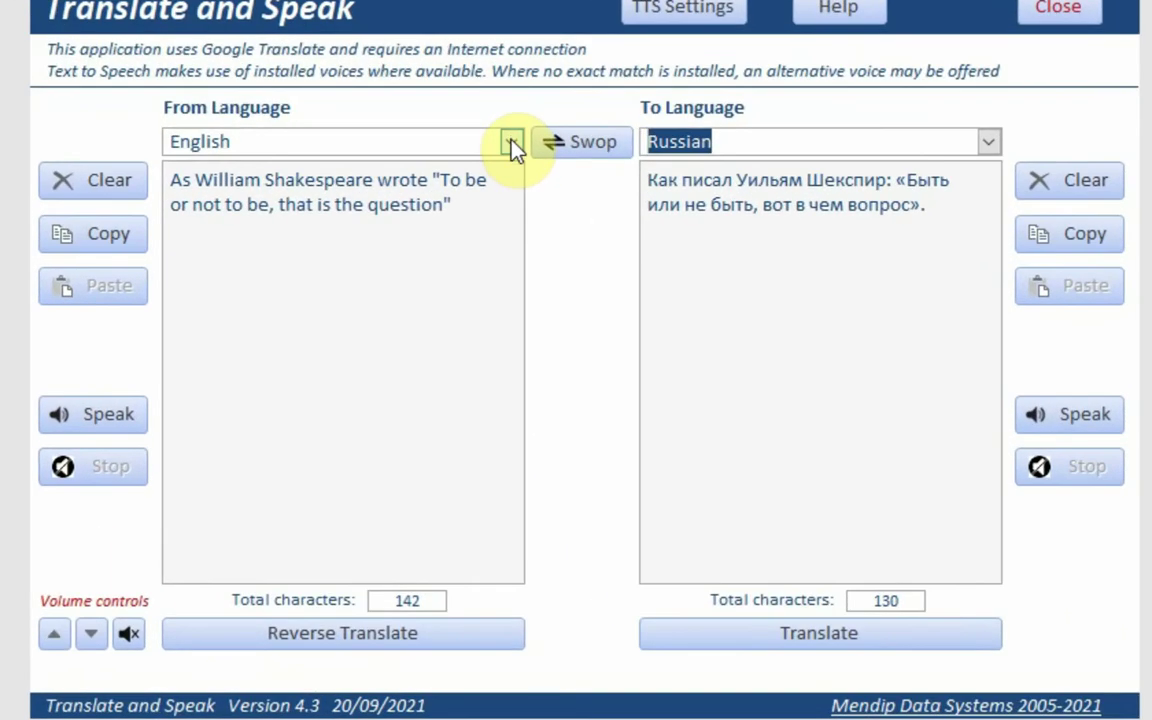
Set the From Language to Greek and the To Language to English.
left_click(427, 161)
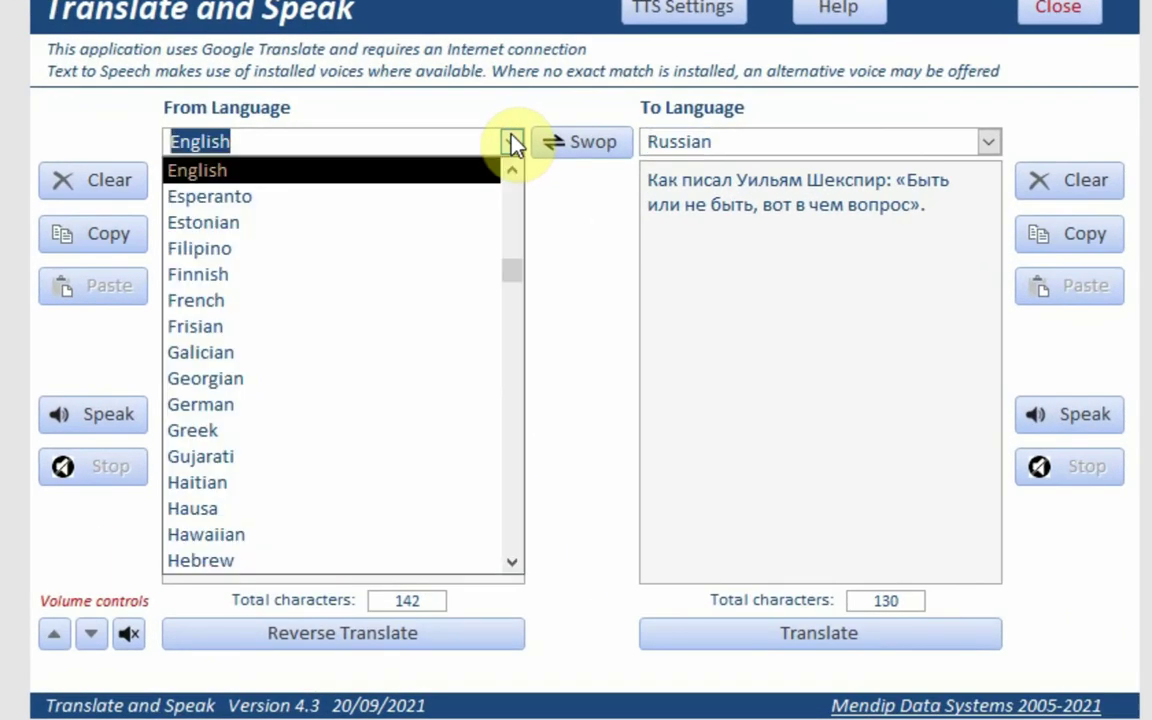
left_click(283, 430)
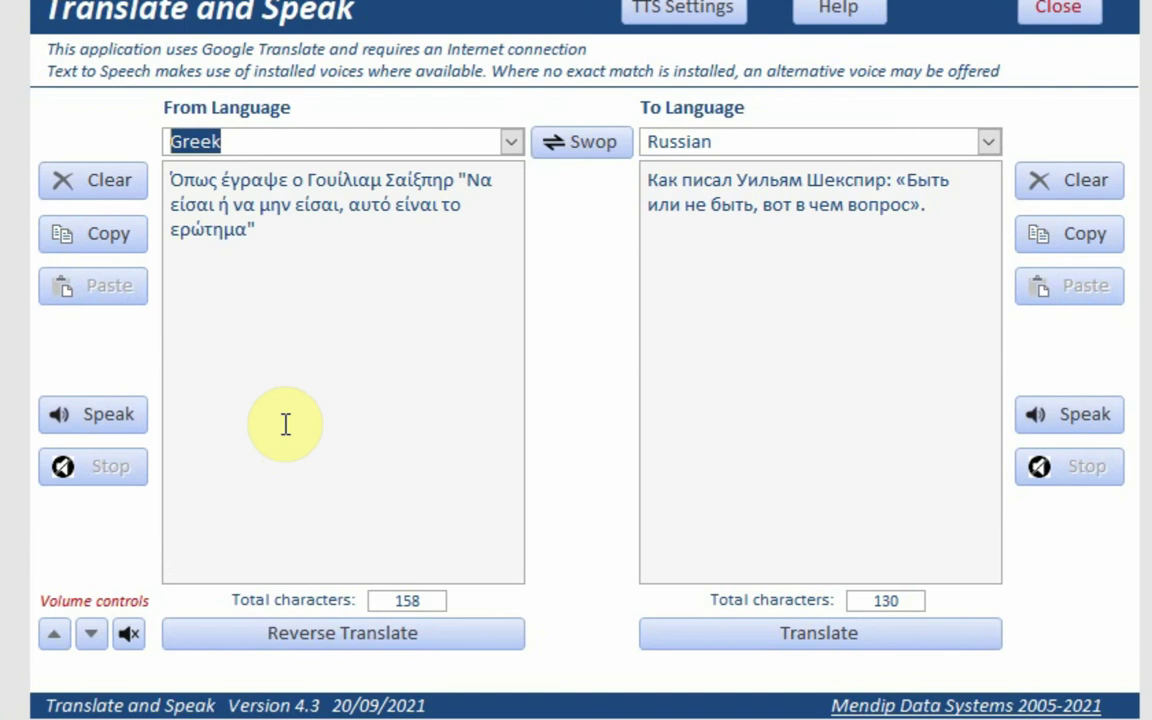
left_click(988, 142)
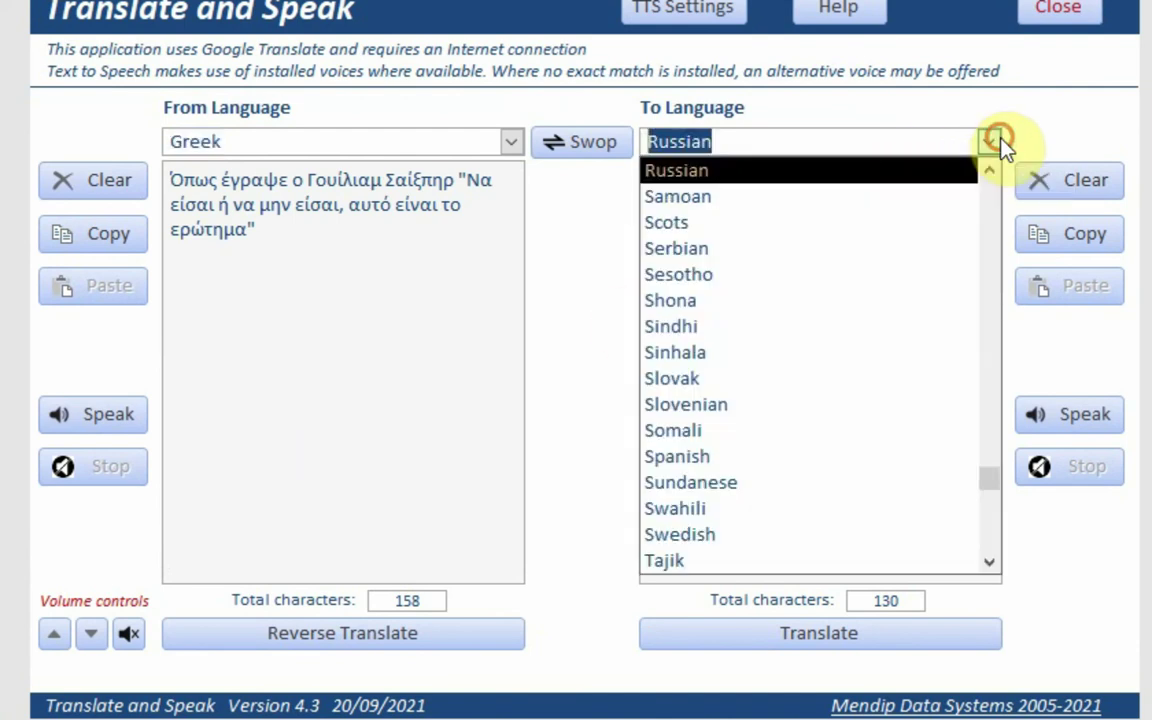
scroll(880, 230, "up", 11)
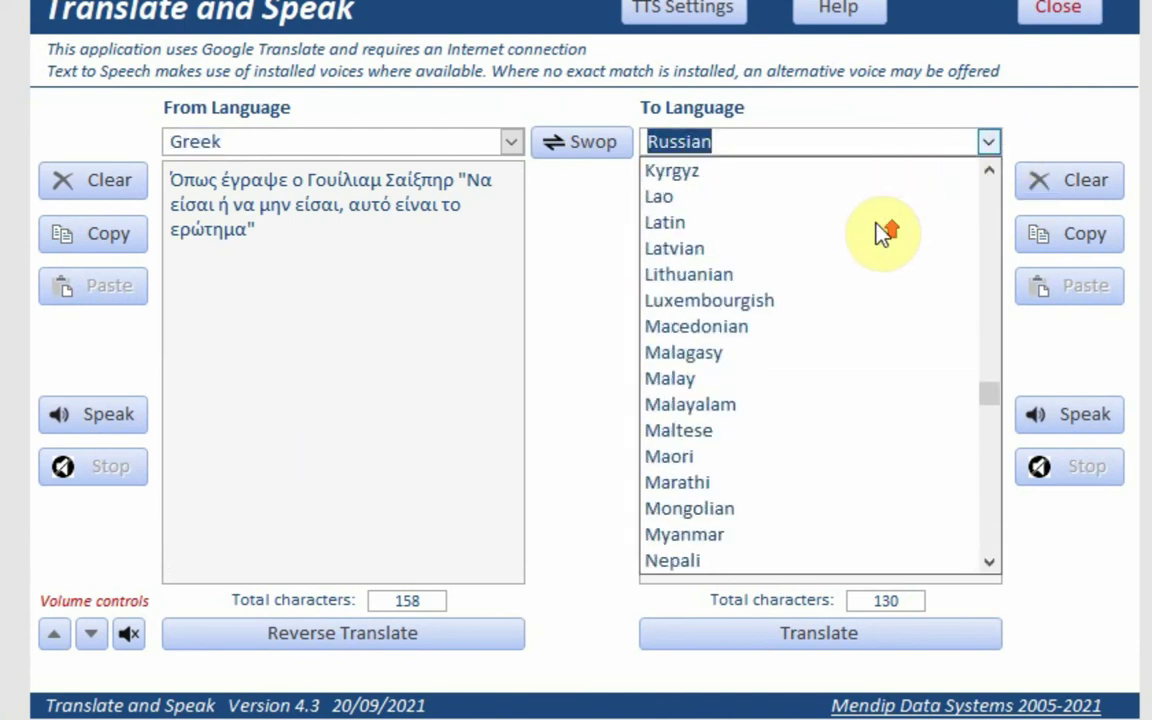
scroll(880, 233, "up", 3)
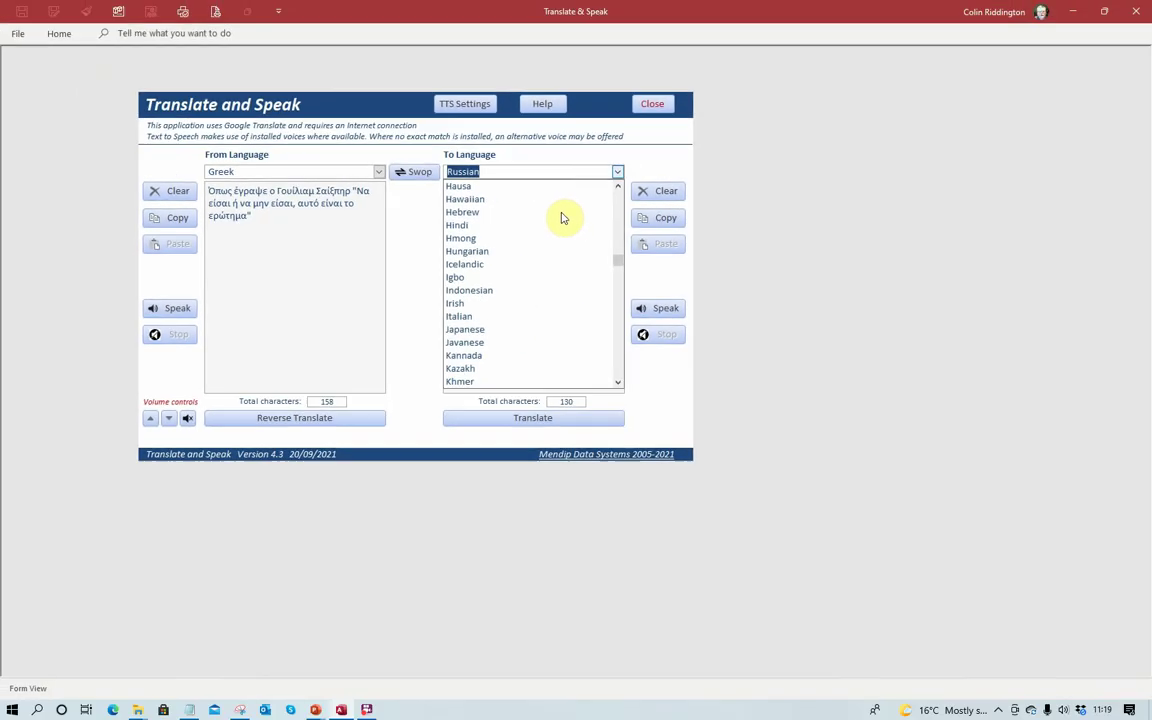
type("english")
left_click(506, 189)
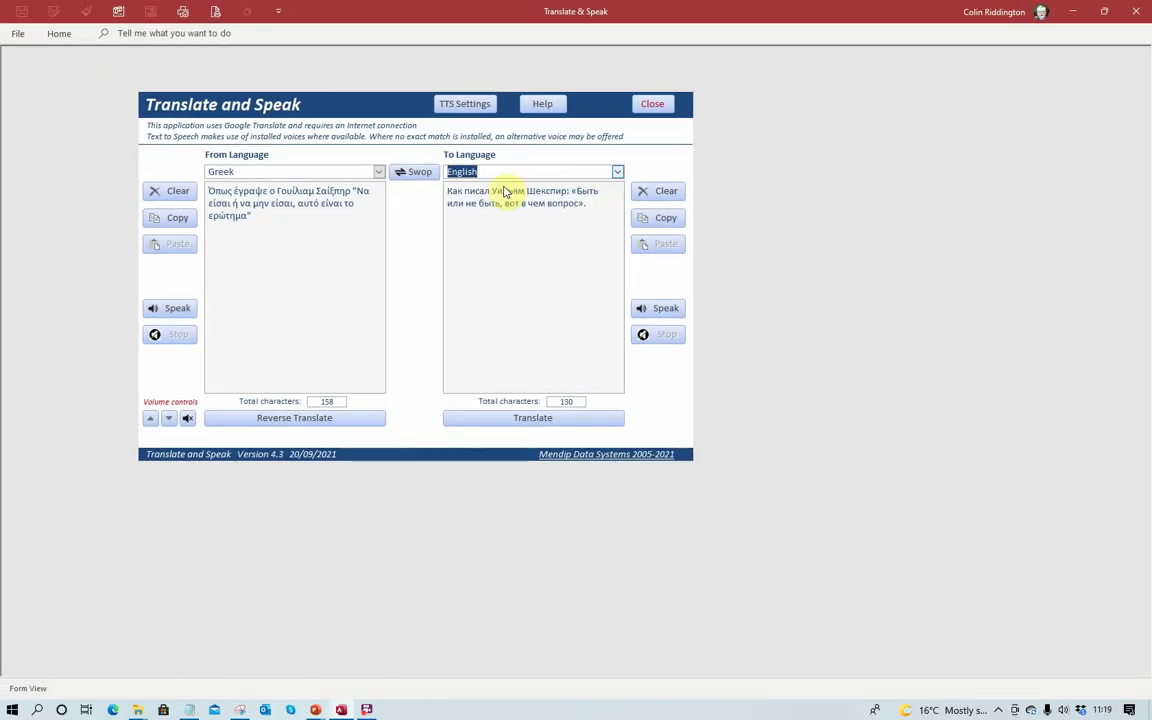
Translate the Greek quote back into English and hear the Greek text spoken.
left_click(573, 422)
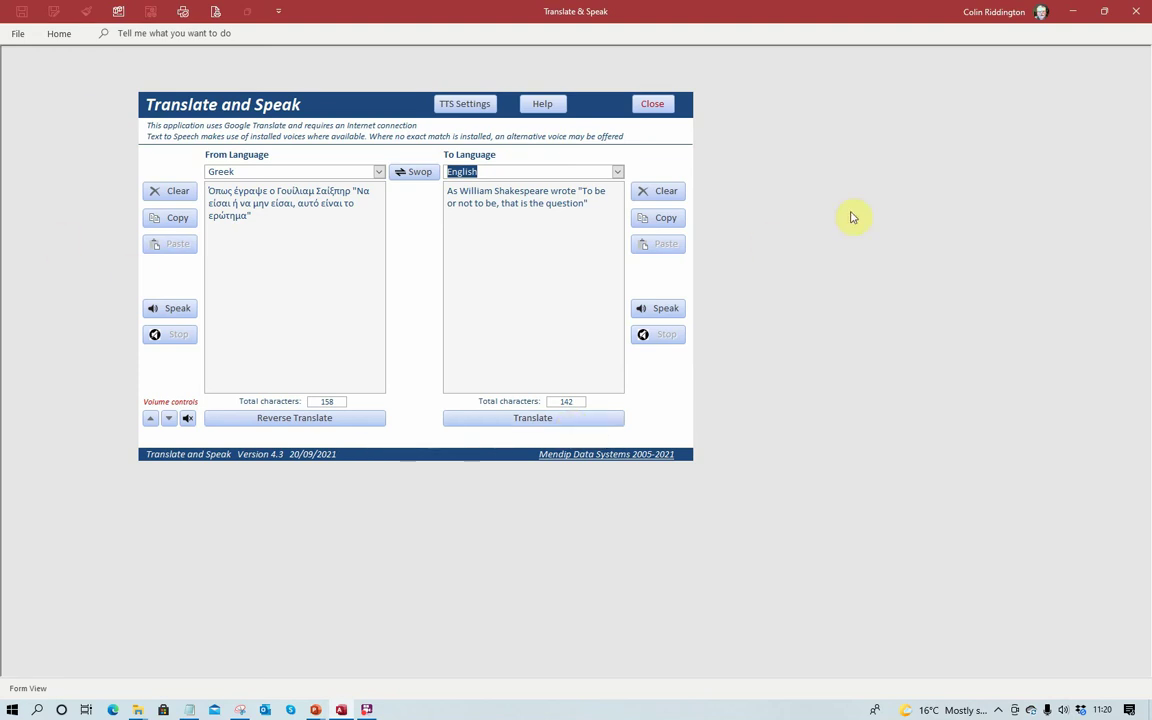
left_click(170, 312)
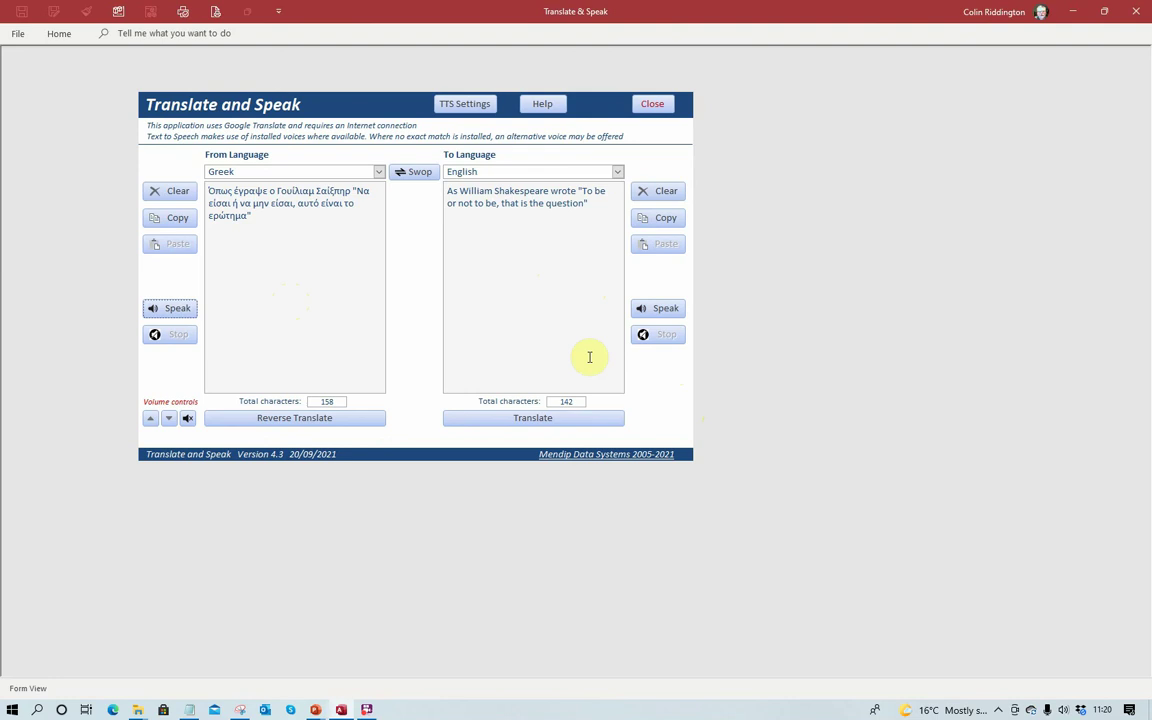
Copy all of LongSampleText.txt from Notepad and paste it into the cleared From box.
key("alt+Tab")
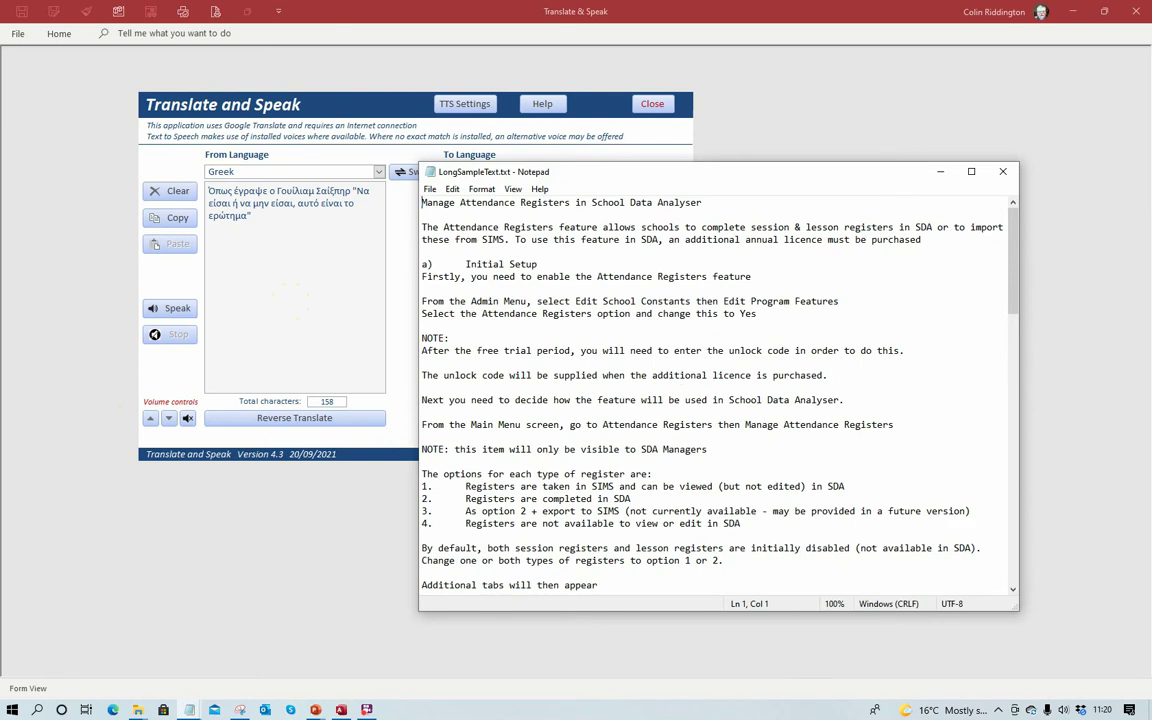
key("alt+Tab")
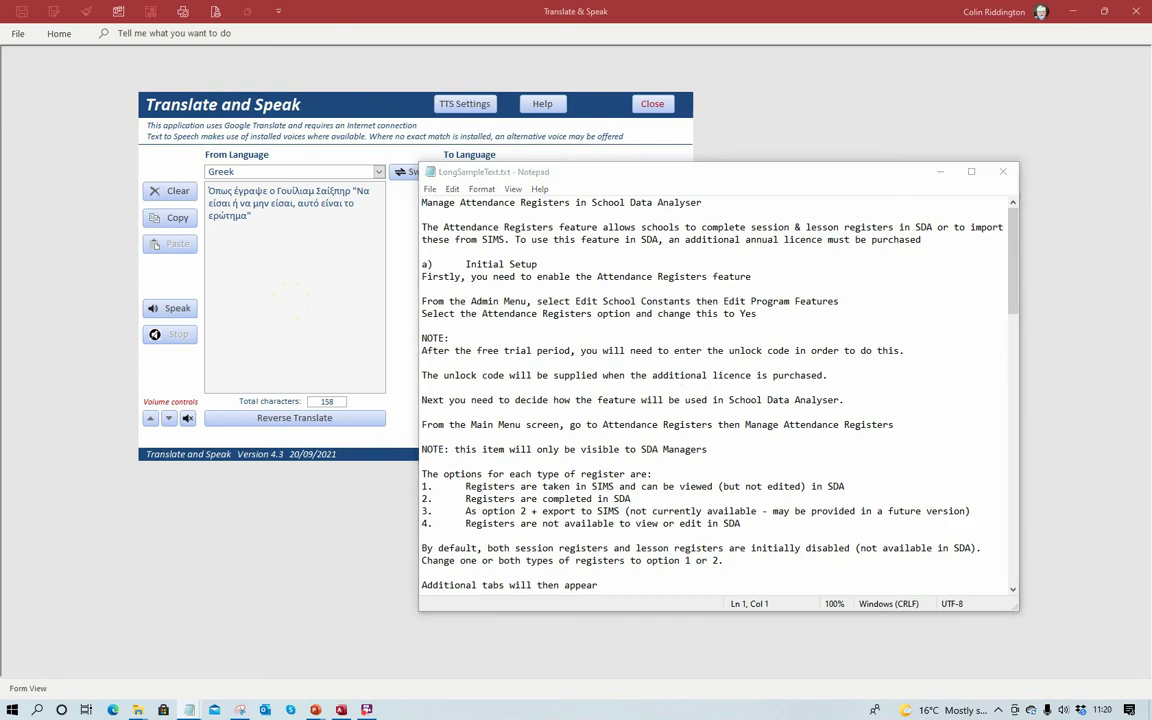
left_click(620, 173)
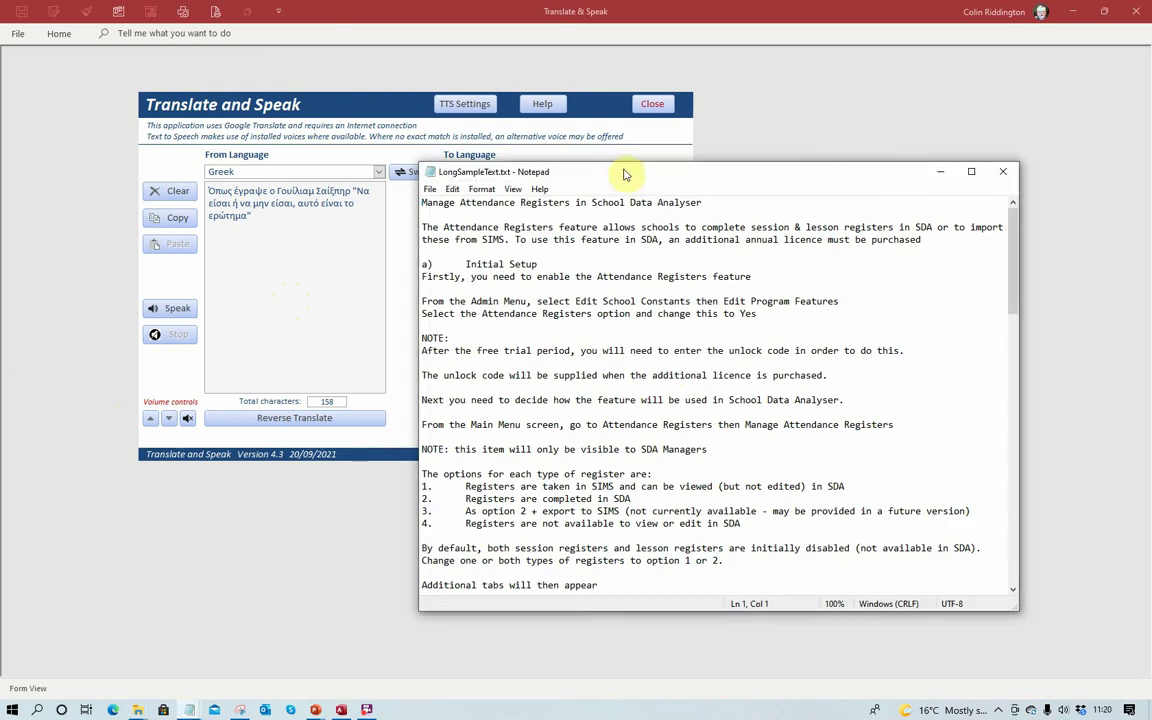
key("alt+Tab")
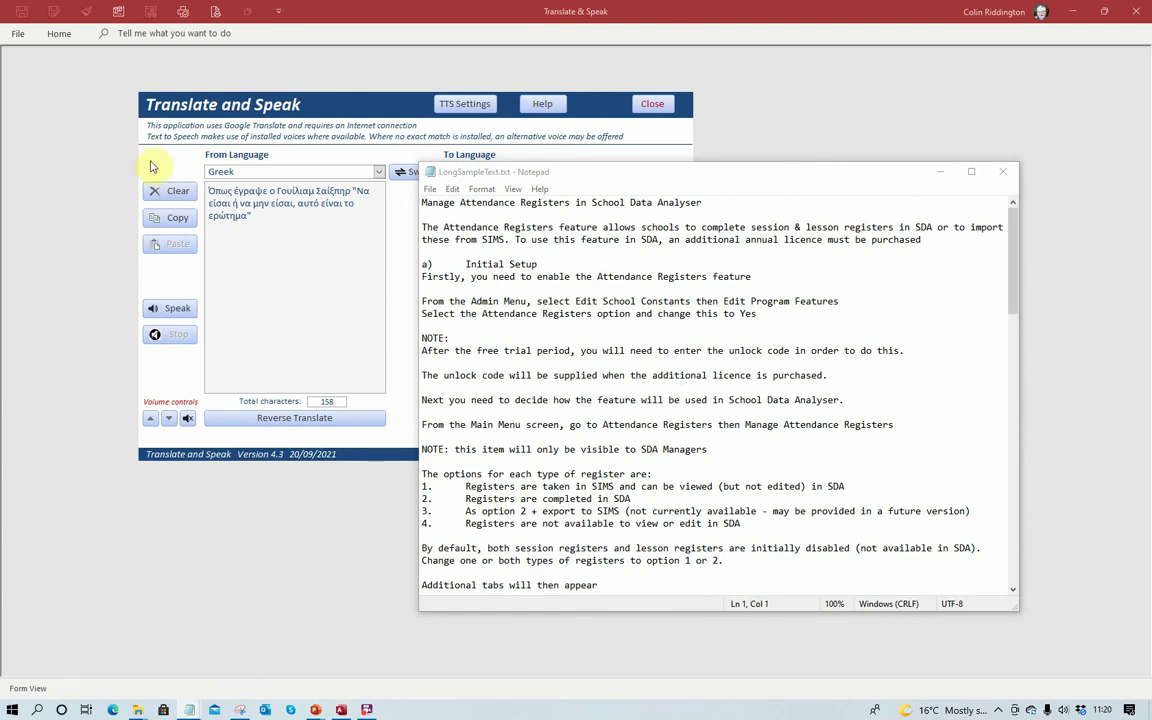
left_click(614, 168)
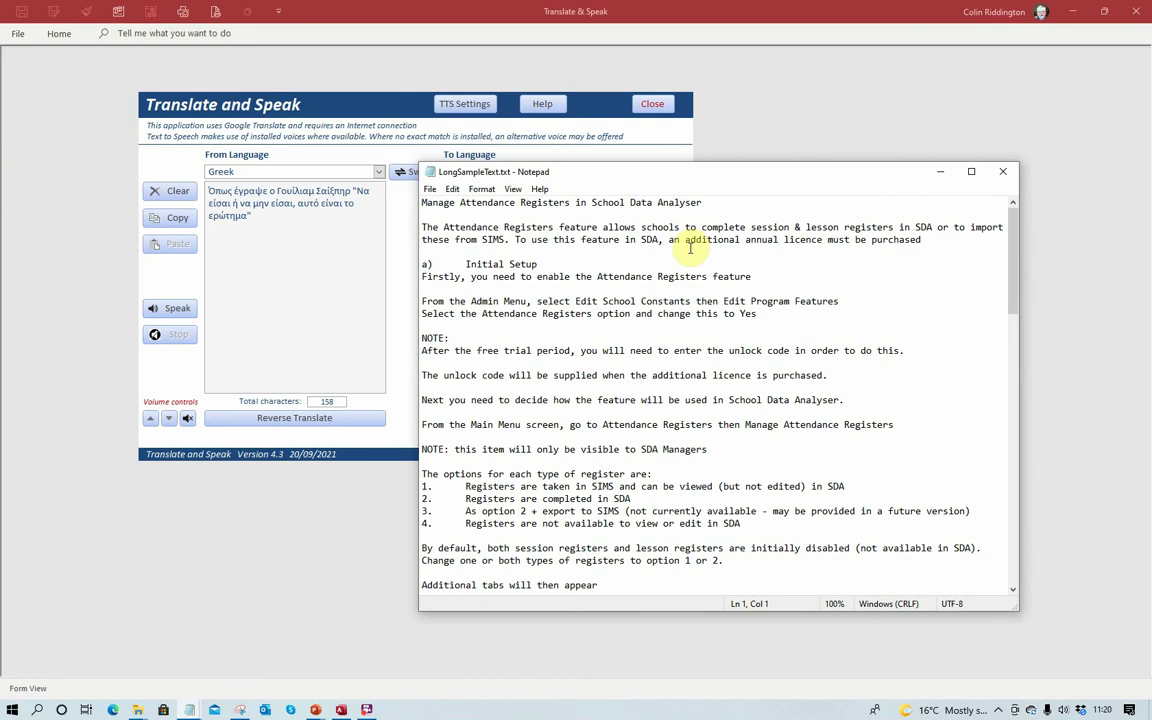
key("ctrl+a")
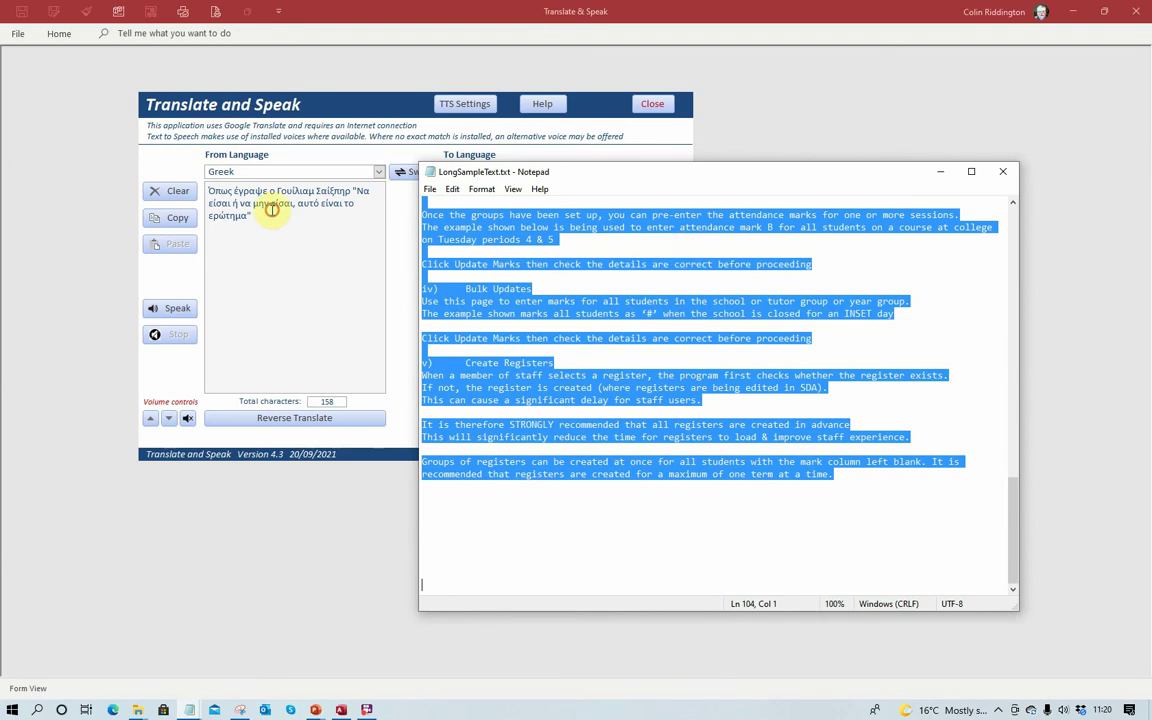
key("alt+Tab")
left_click(177, 194)
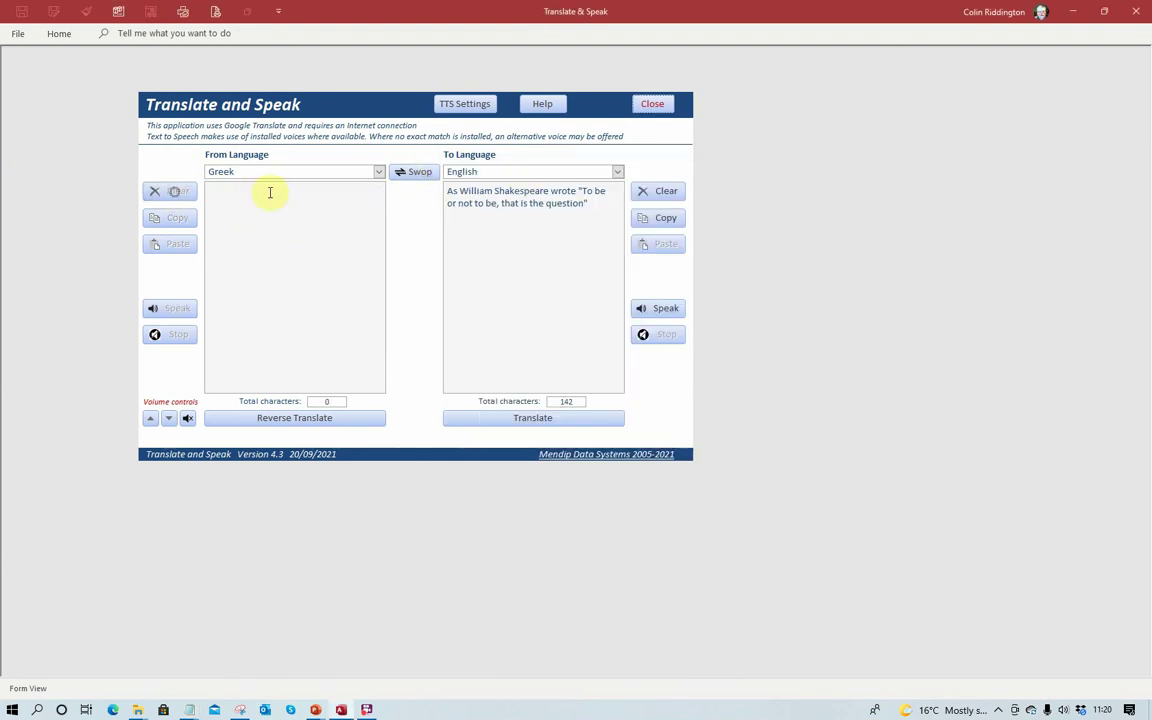
key("ctrl+v")
Translate the long text into Finnish, briefly speak and stop it, then translate into French.
left_click(494, 290)
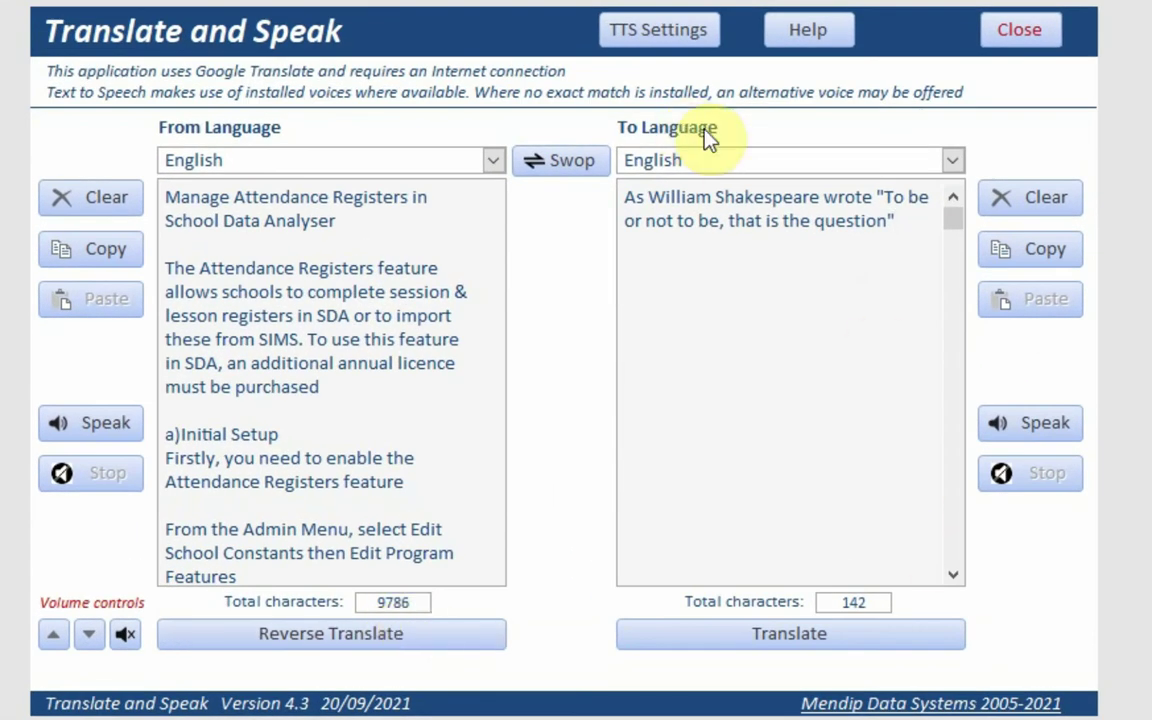
left_click(952, 160)
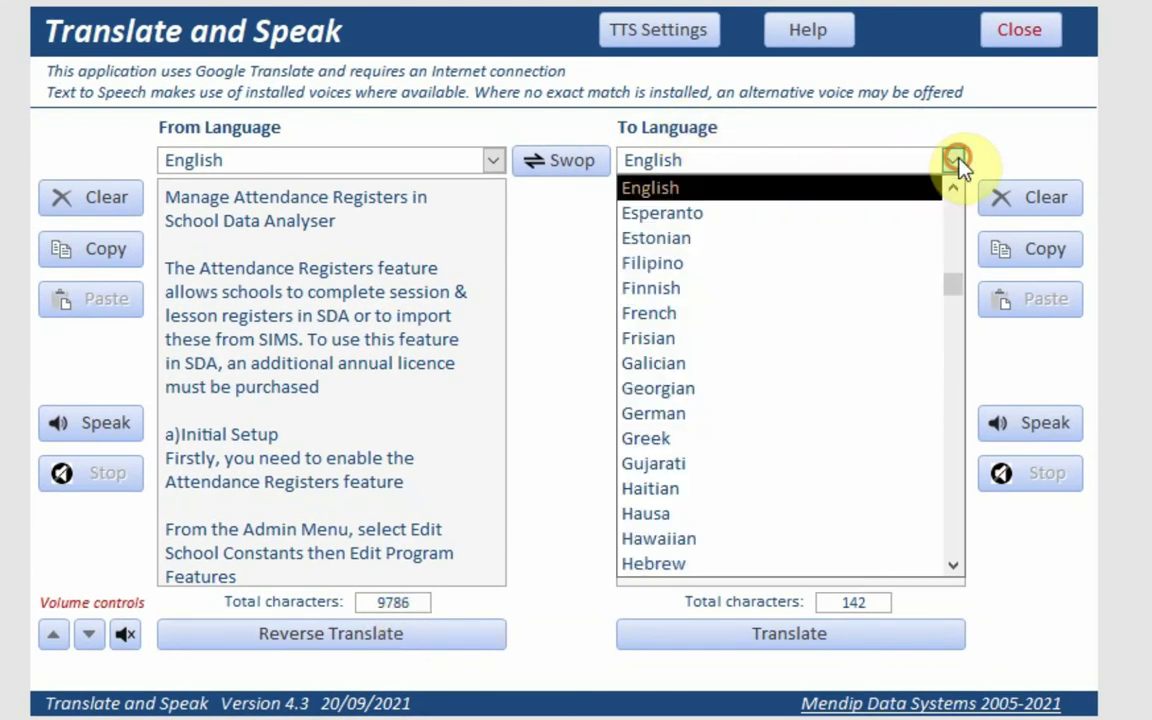
left_click(680, 290)
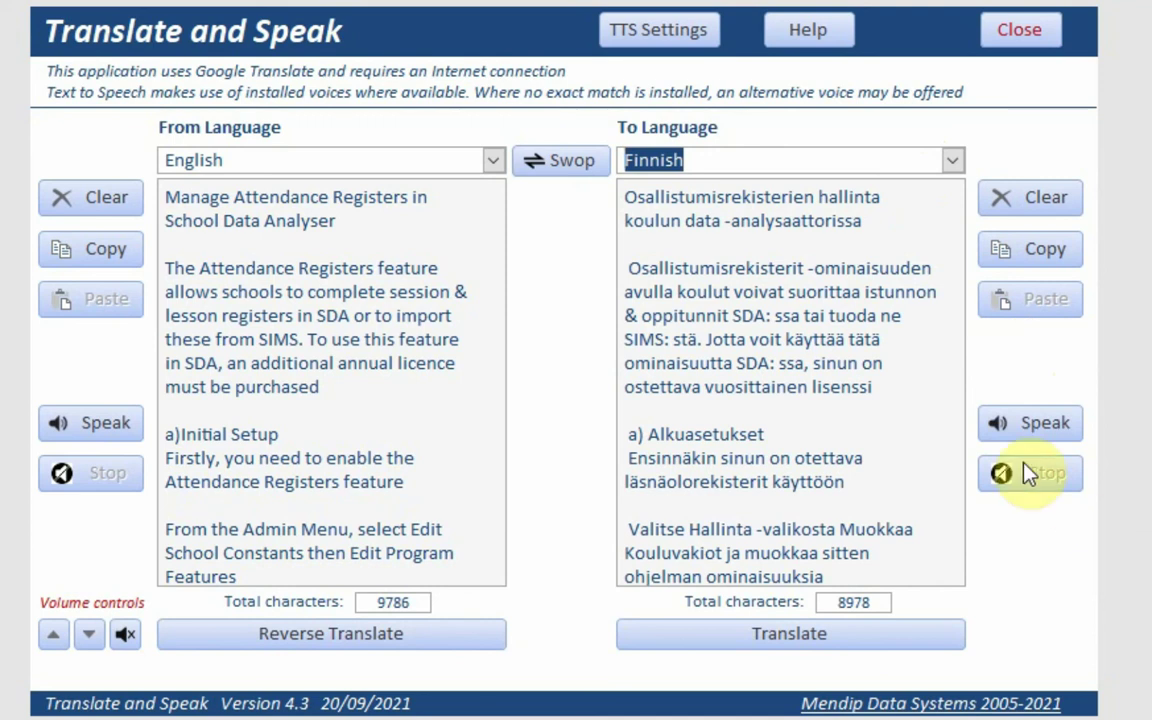
left_click(1036, 426)
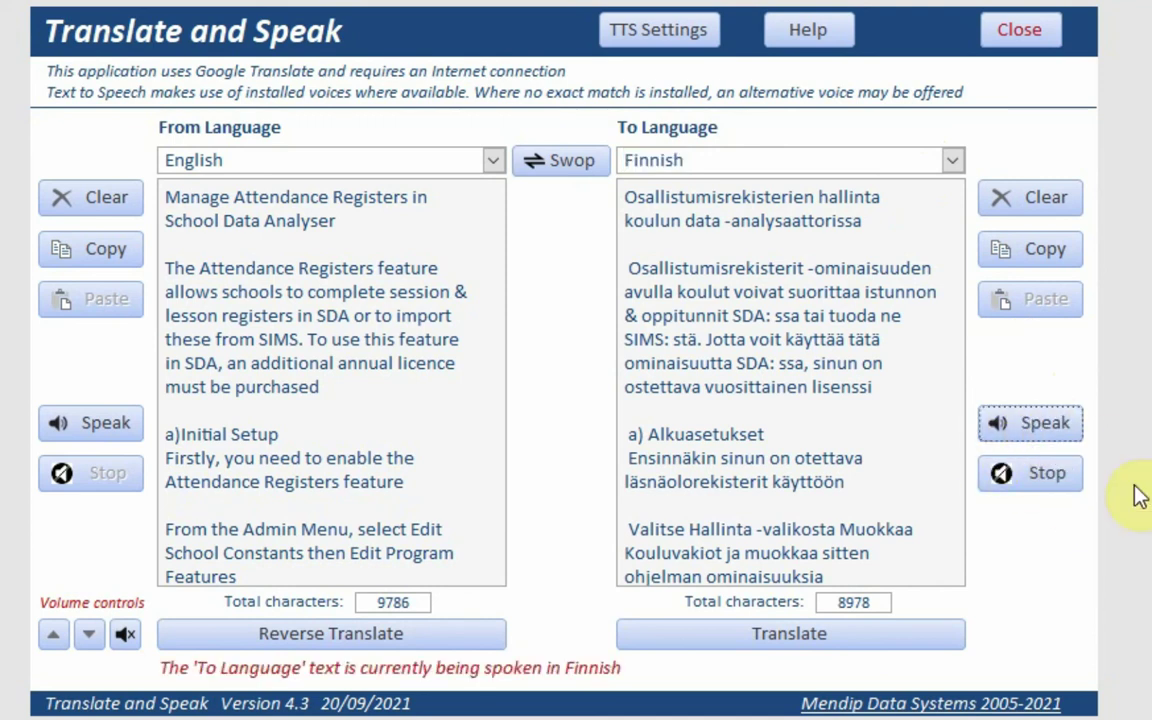
left_click(1036, 486)
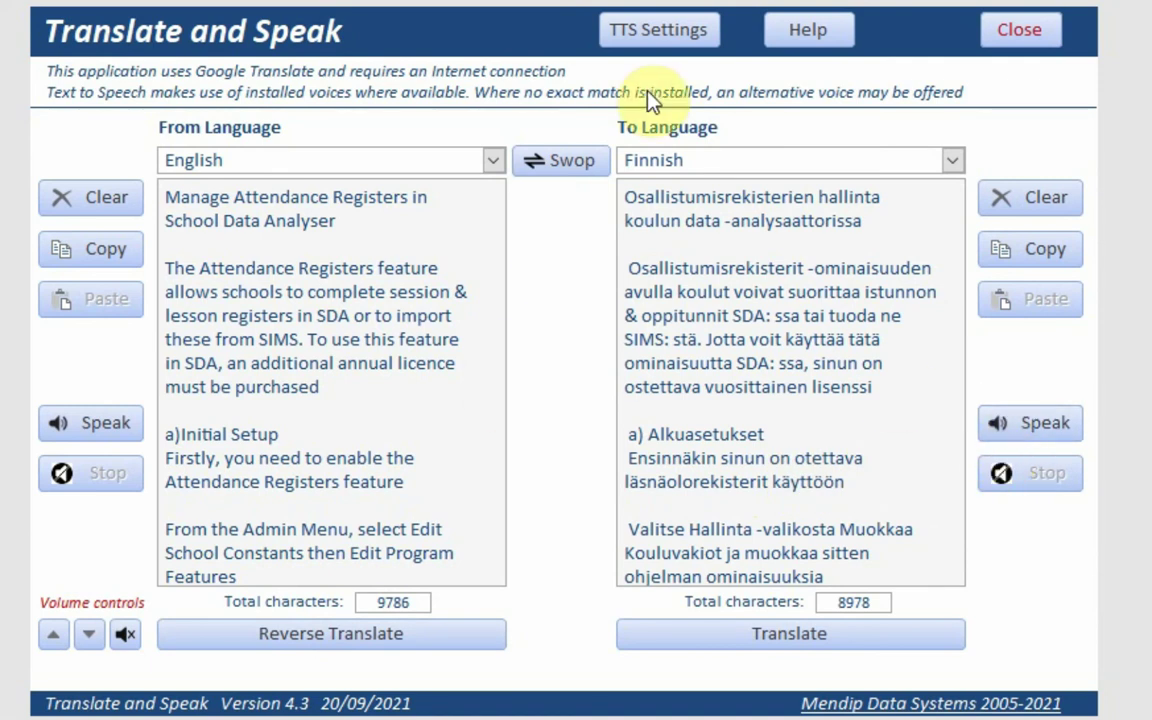
left_click(953, 160)
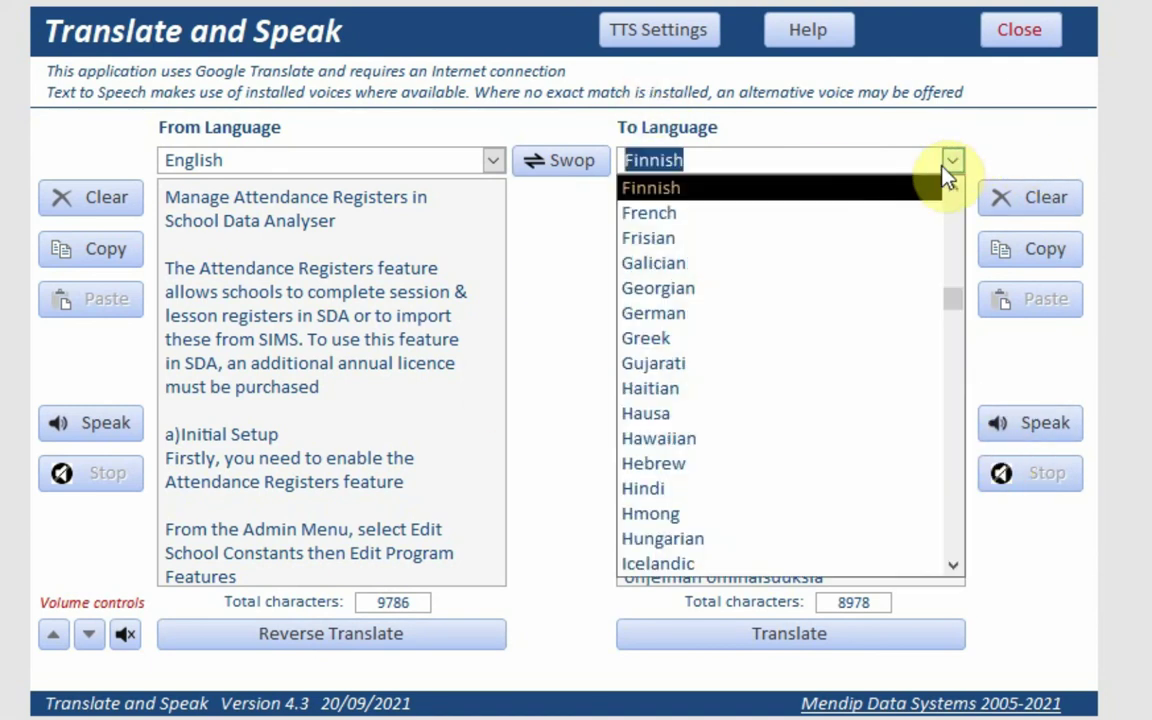
left_click(676, 220)
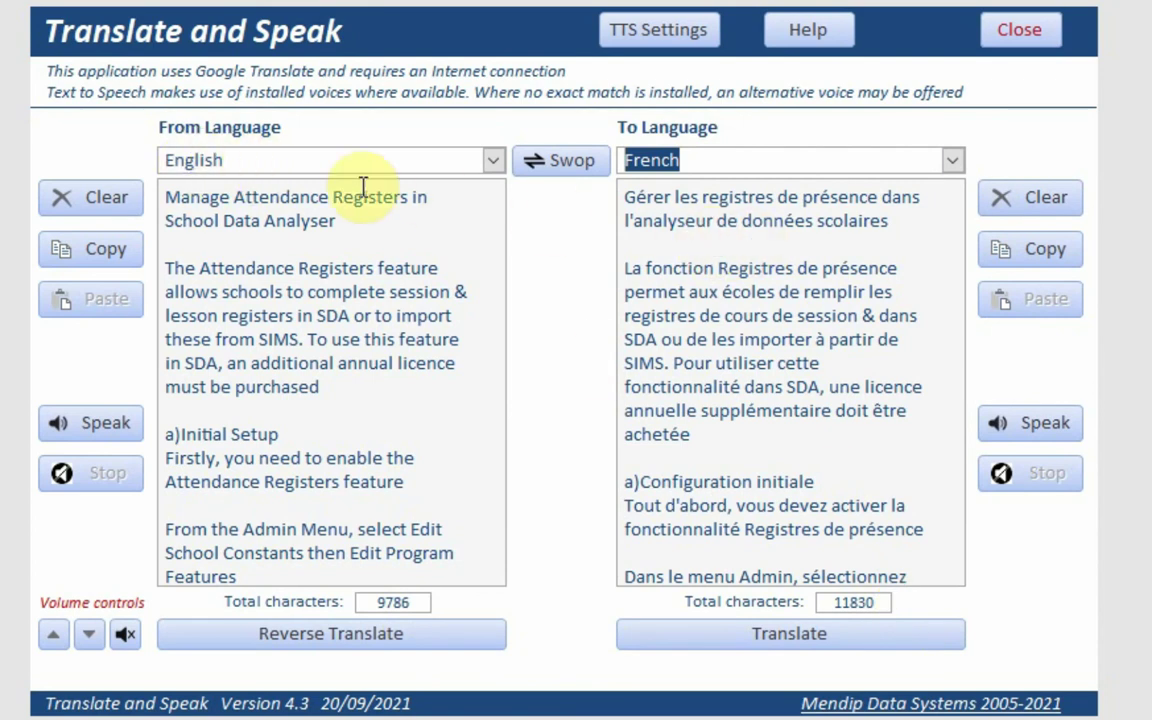
Switch the source language to Estonian and dismiss the Character limit exceeded error.
left_click(492, 161)
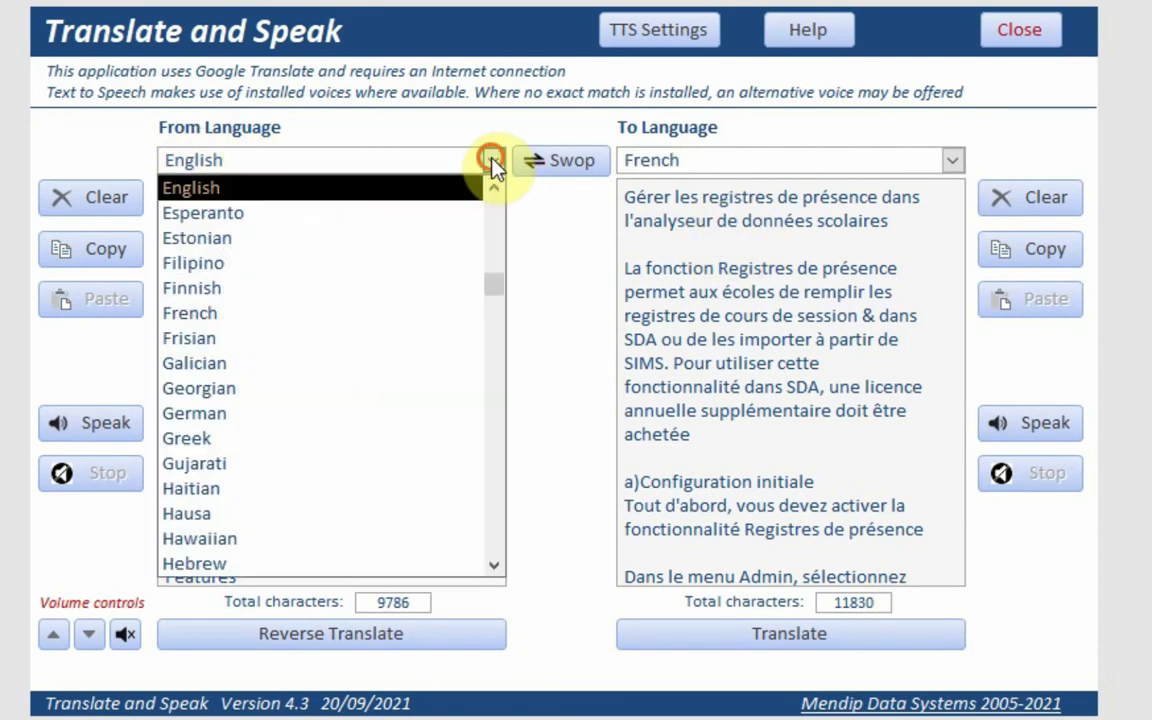
left_click(198, 240)
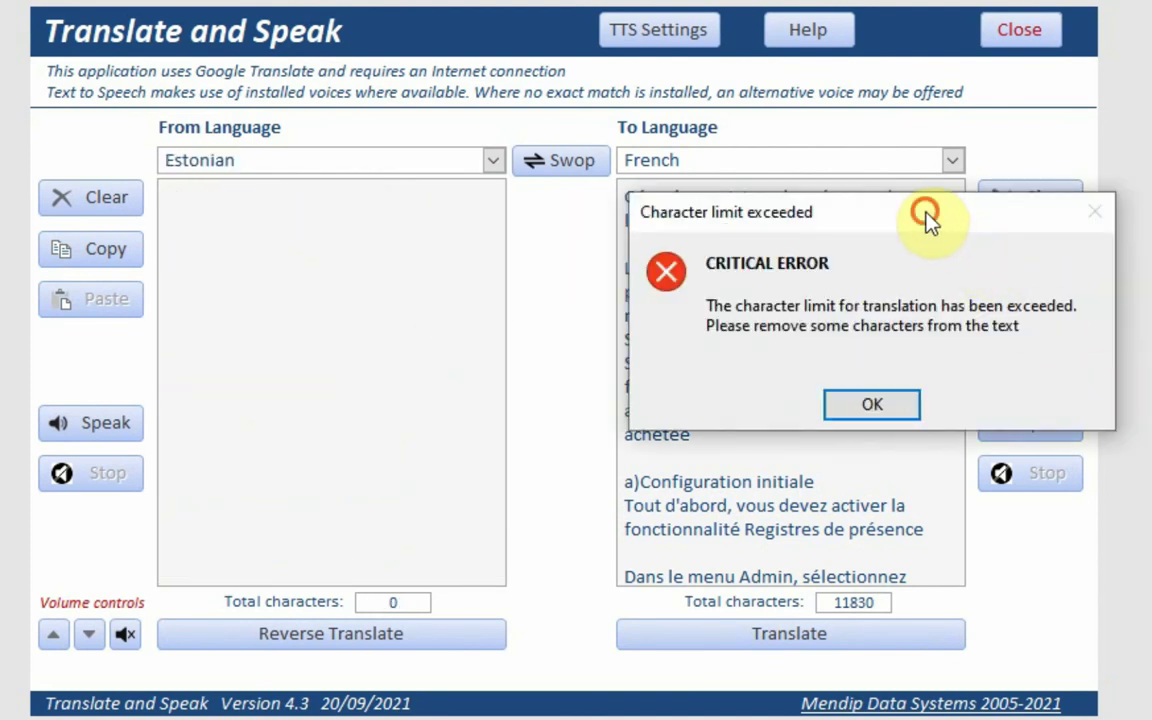
left_click_drag(928, 220, 905, 180)
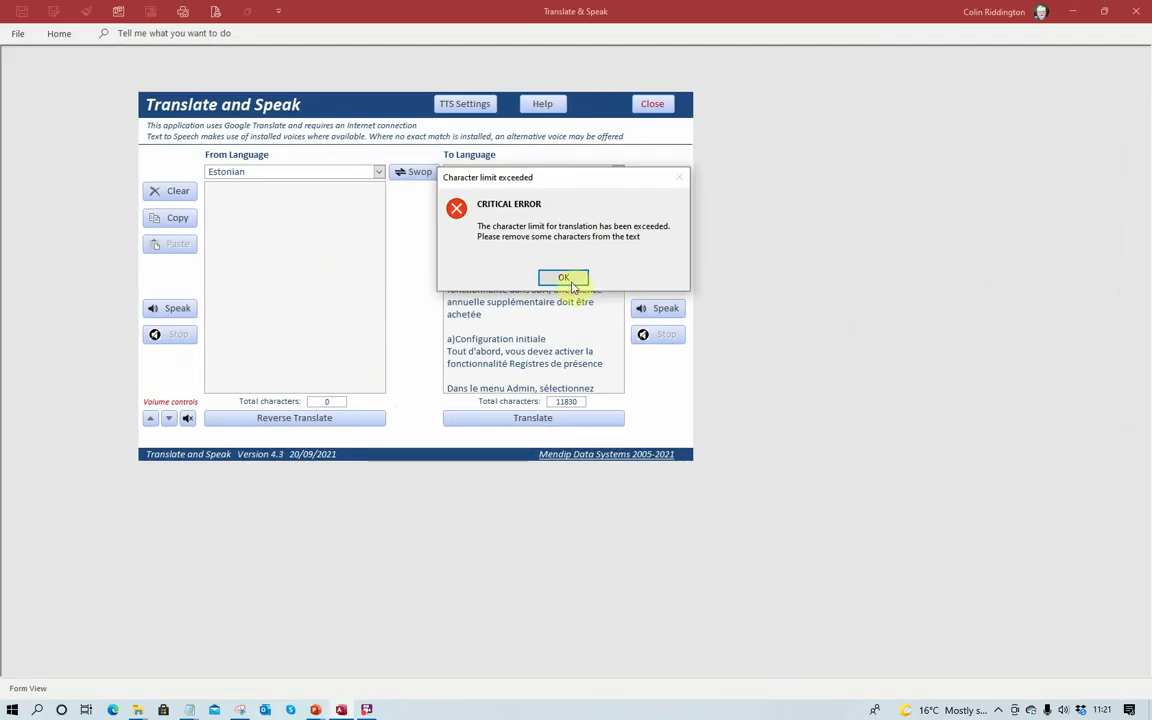
left_click(565, 278)
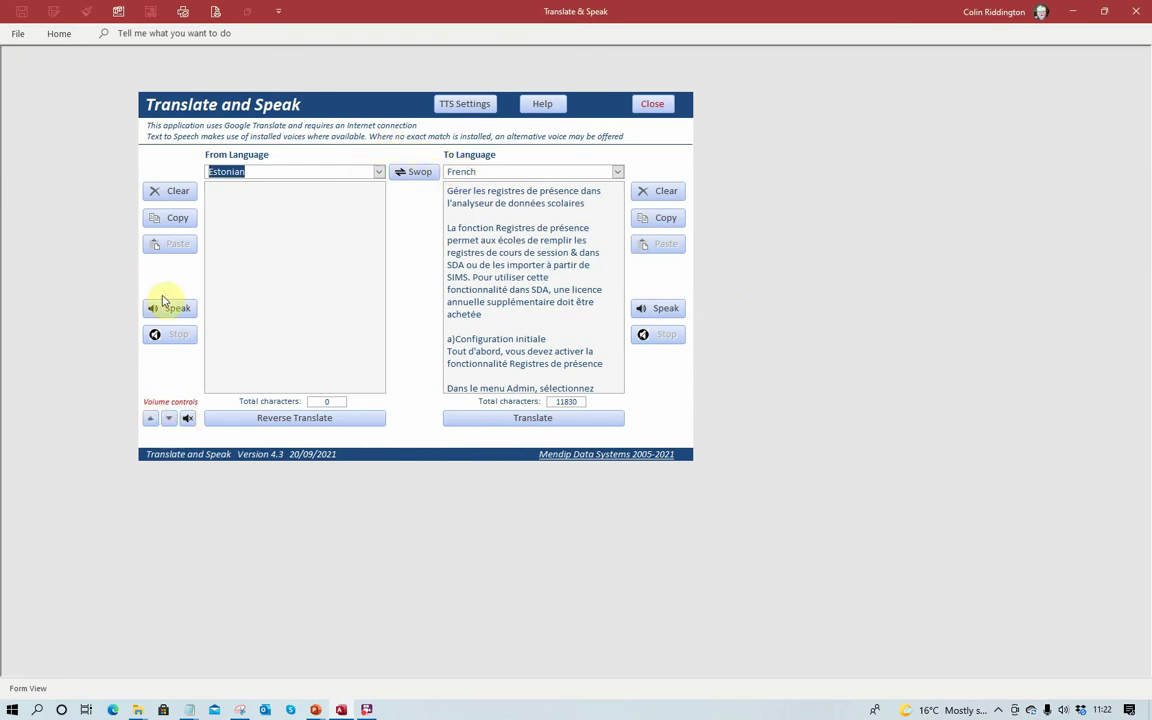
left_click_drag(447, 228, 501, 226)
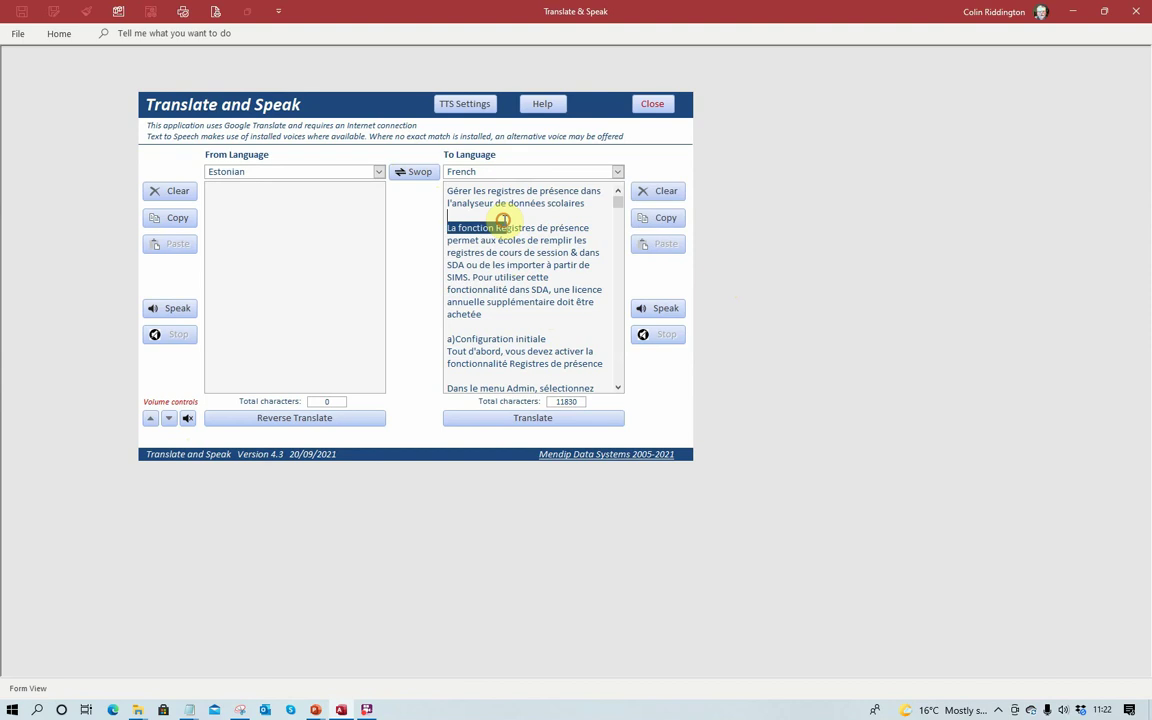
left_click(668, 311)
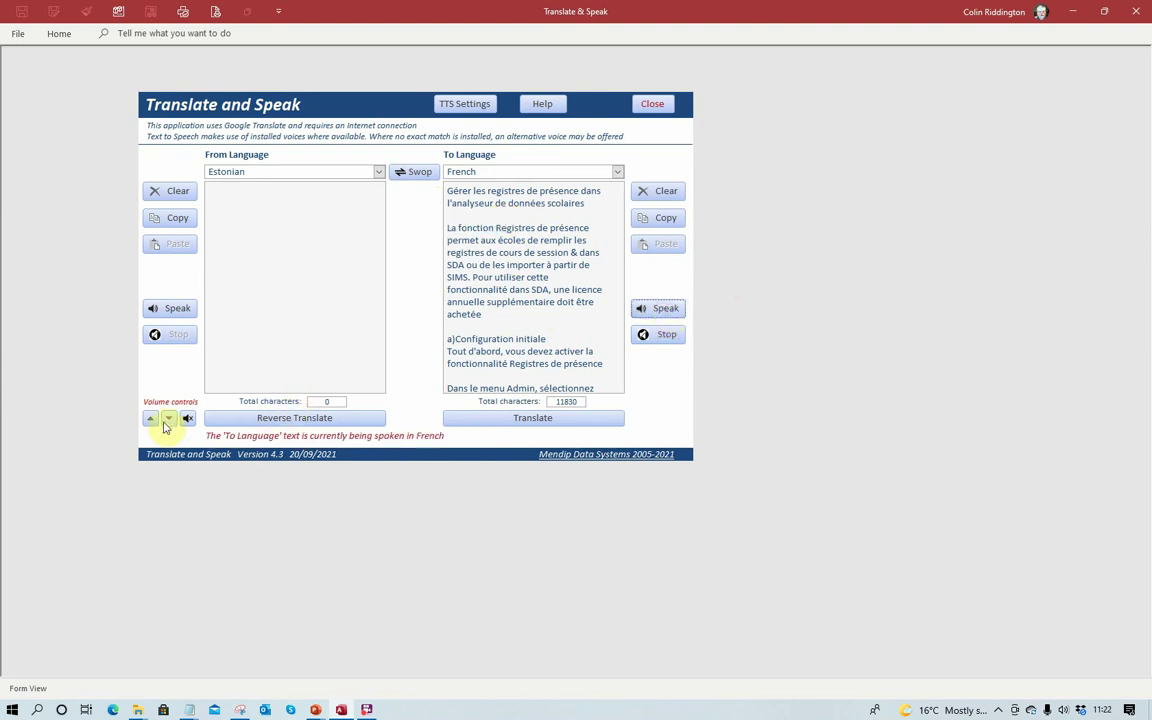
left_click(169, 418)
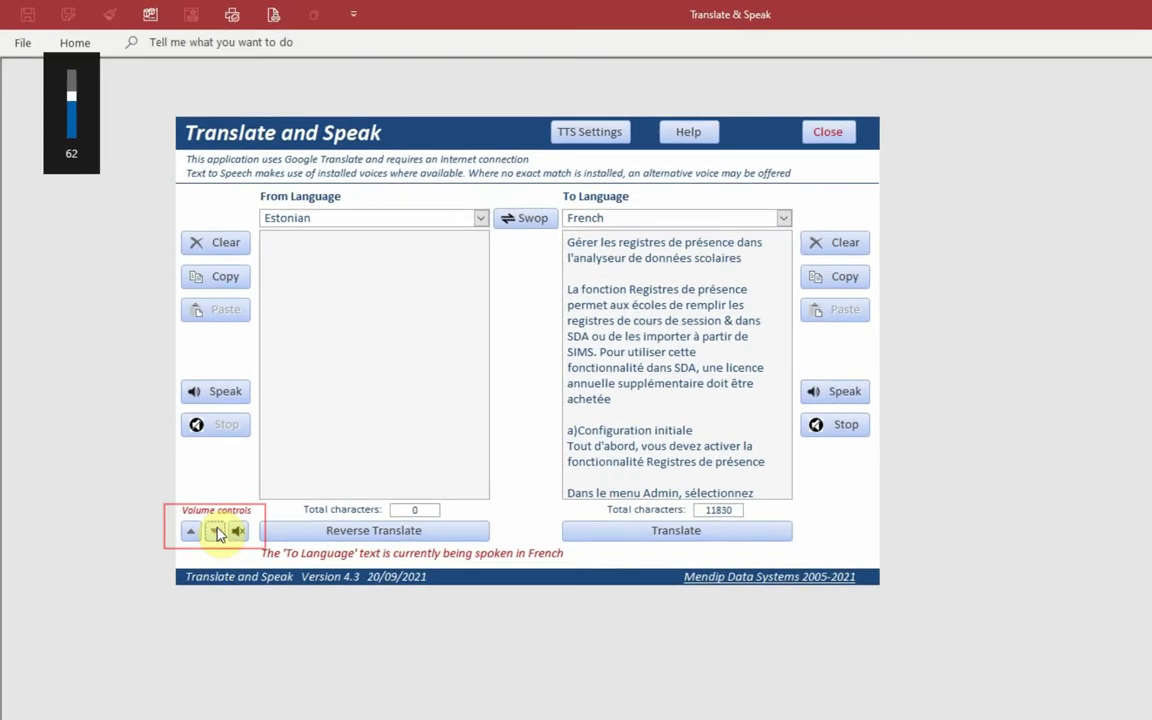
left_click(217, 532)
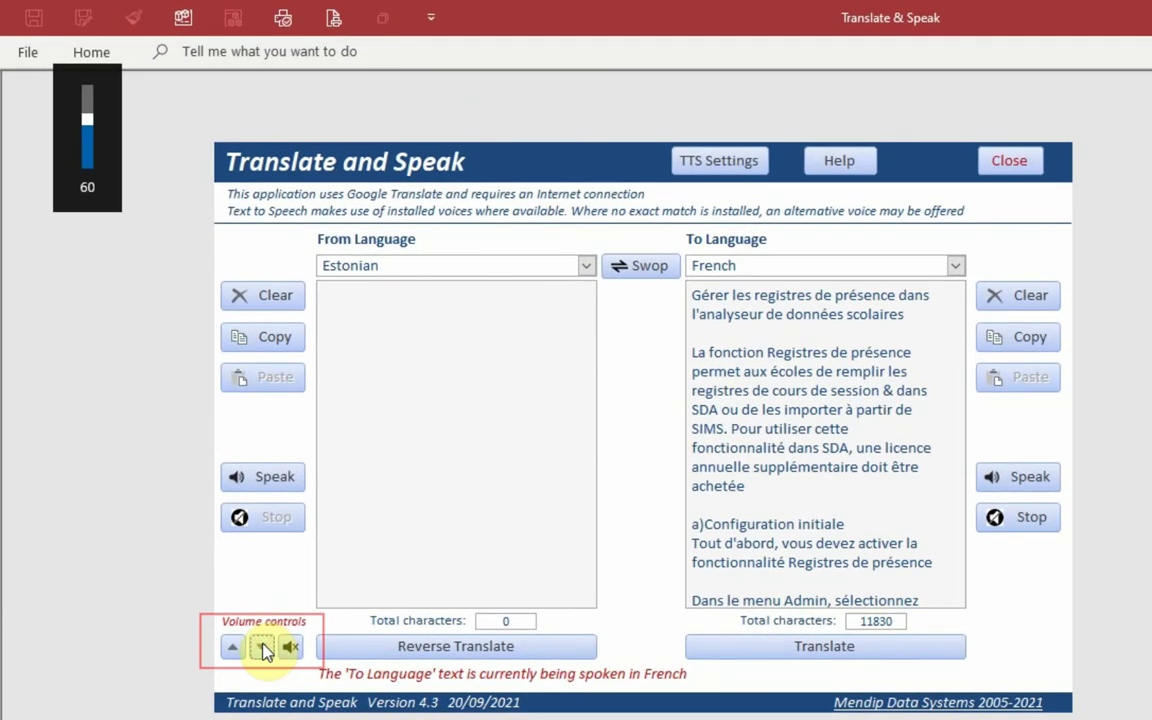
left_click(217, 532)
left_click(217, 532)
left_click(261, 648)
left_click(261, 648)
left_click(261, 648)
left_click(261, 648)
left_click(261, 648)
left_click(261, 648)
left_click(231, 648)
left_click(231, 648)
left_click(231, 648)
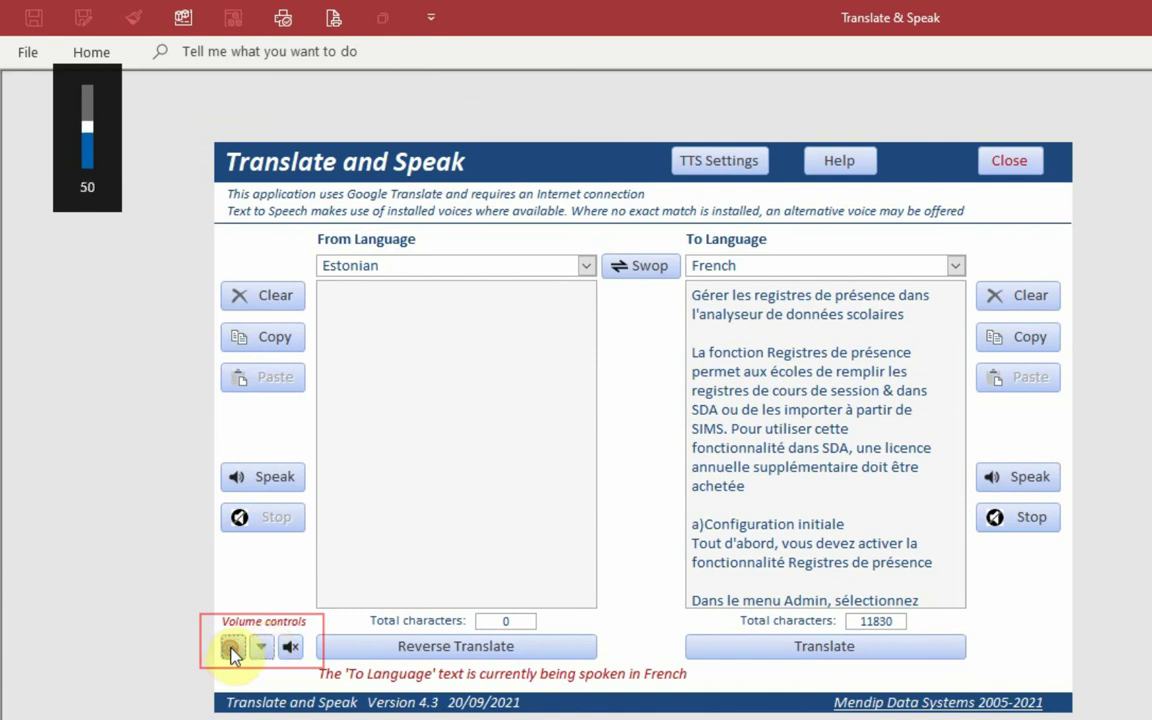
left_click(231, 648)
left_click(231, 648)
left_click(231, 648)
left_click(231, 648)
left_click(231, 648)
left_click(231, 648)
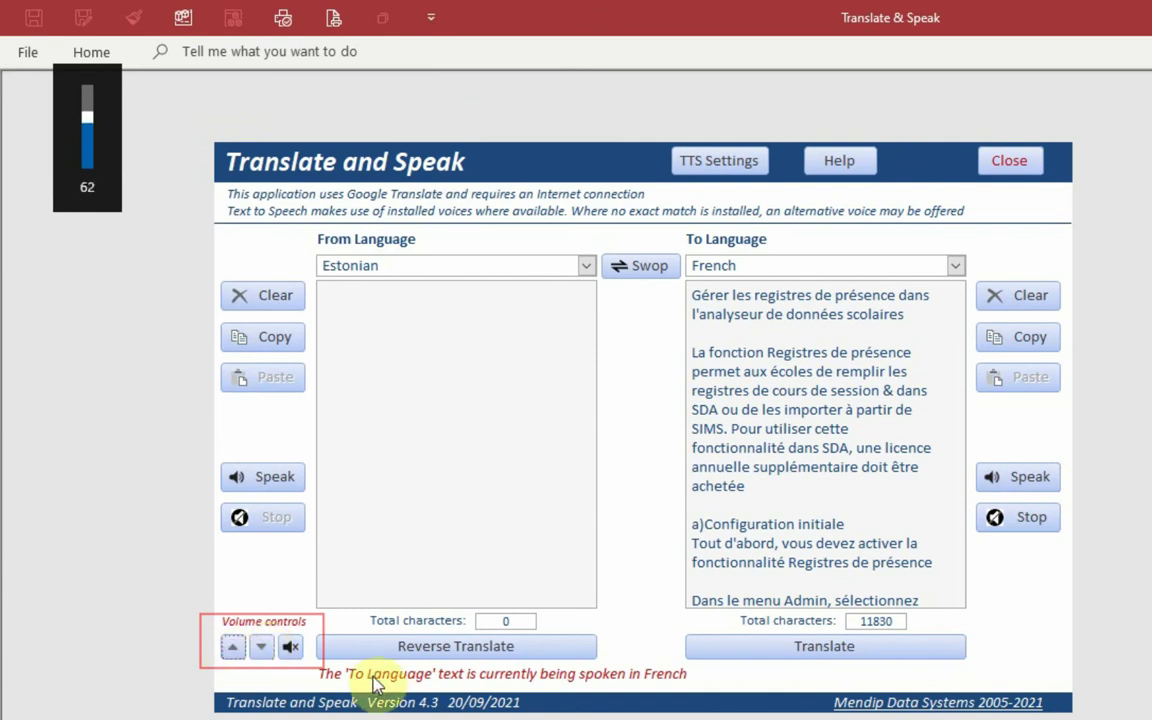
left_click(297, 651)
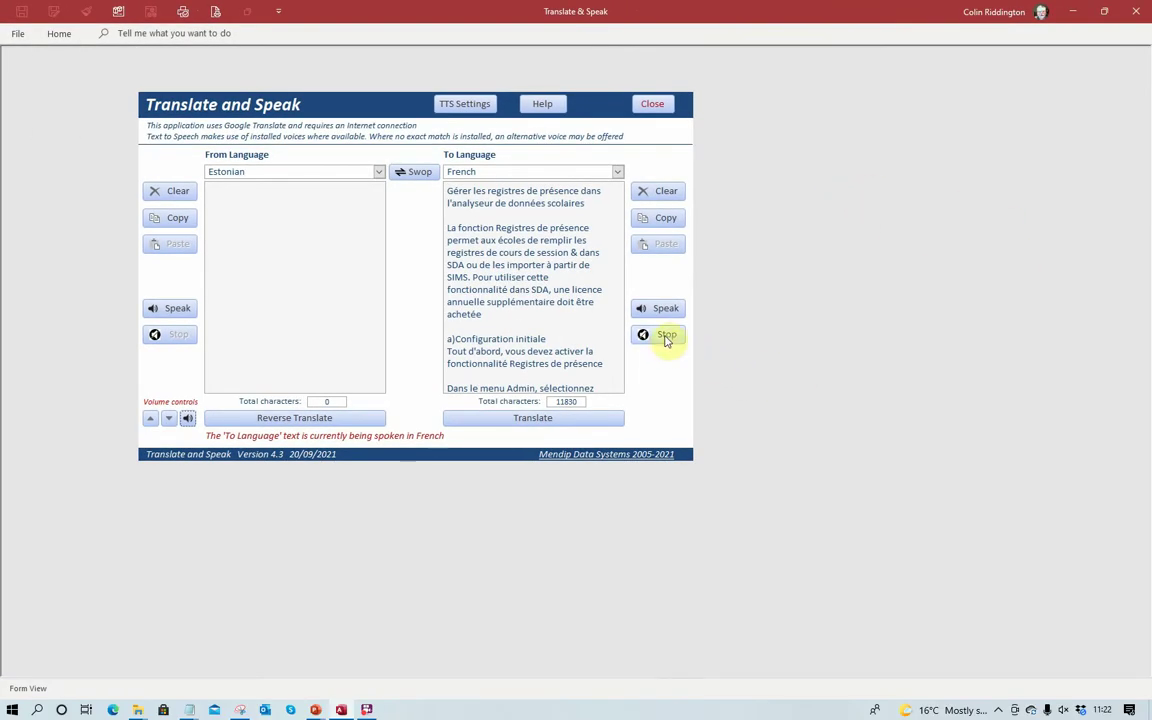
left_click(187, 420)
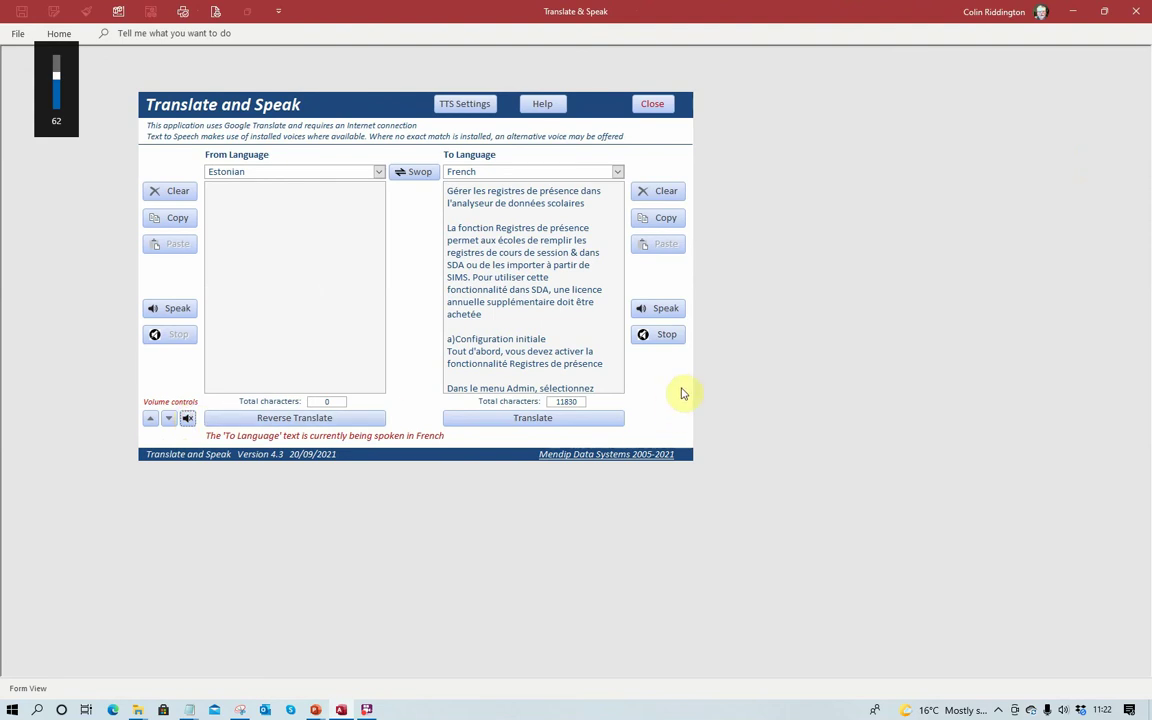
left_click(665, 335)
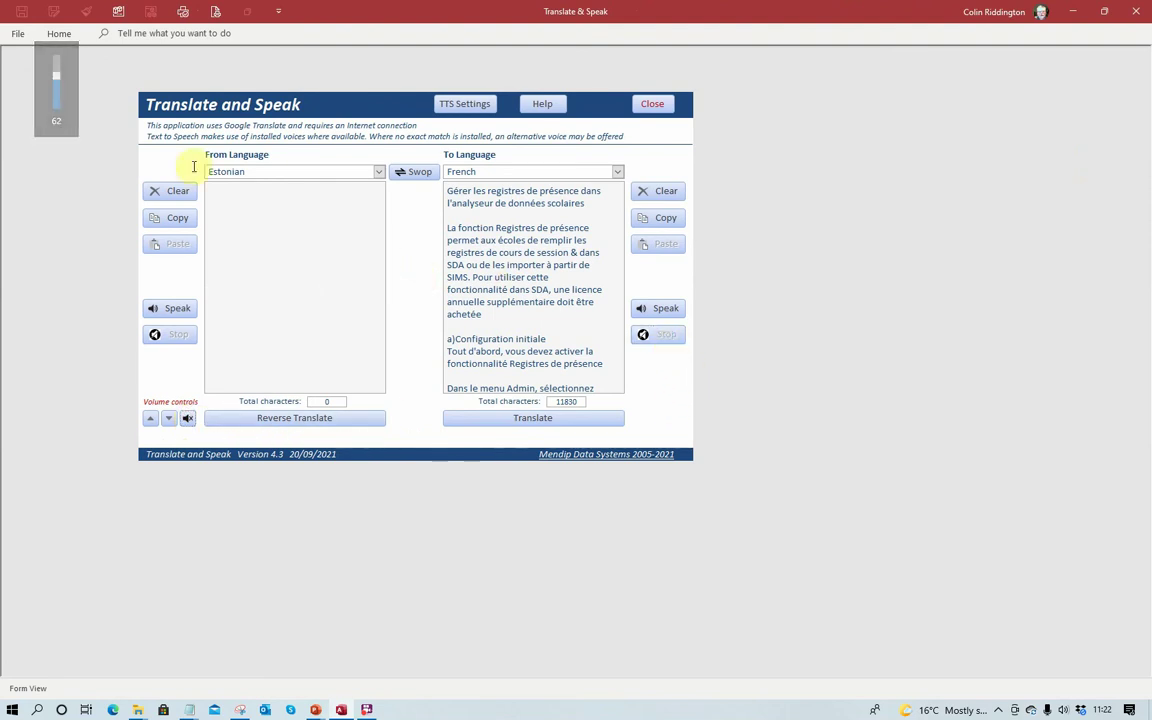
Open TTS Settings and show the Installed Voices report, moved to the right.
left_click(478, 111)
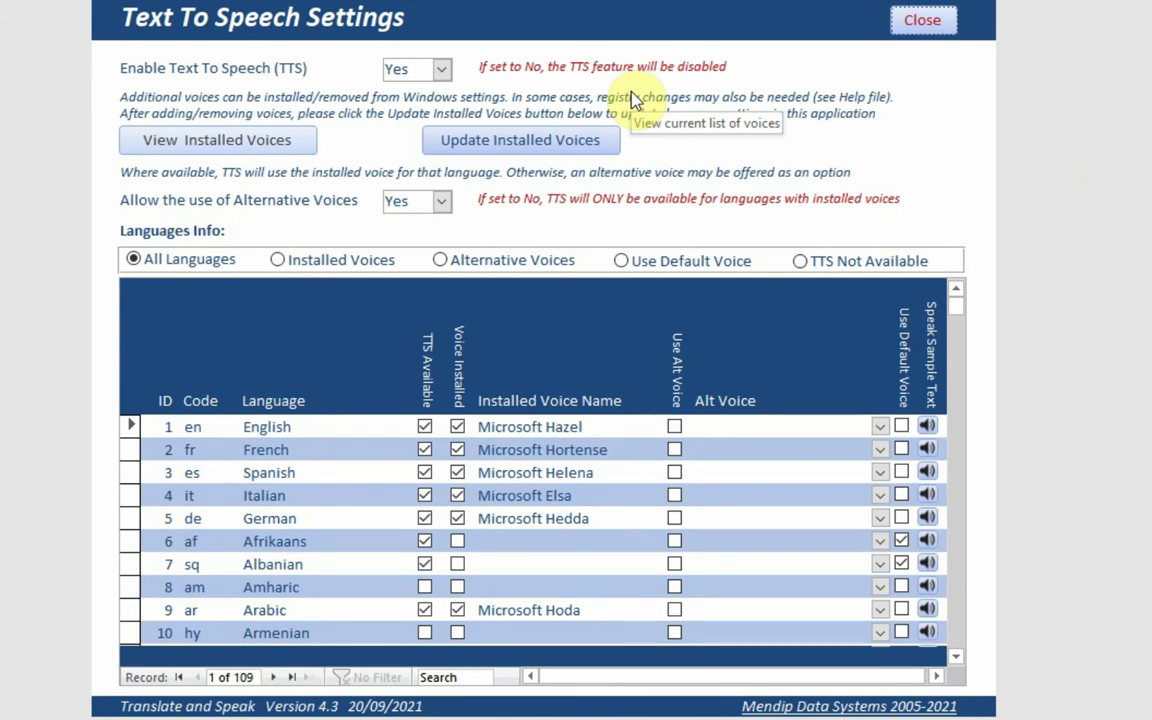
left_click(240, 145)
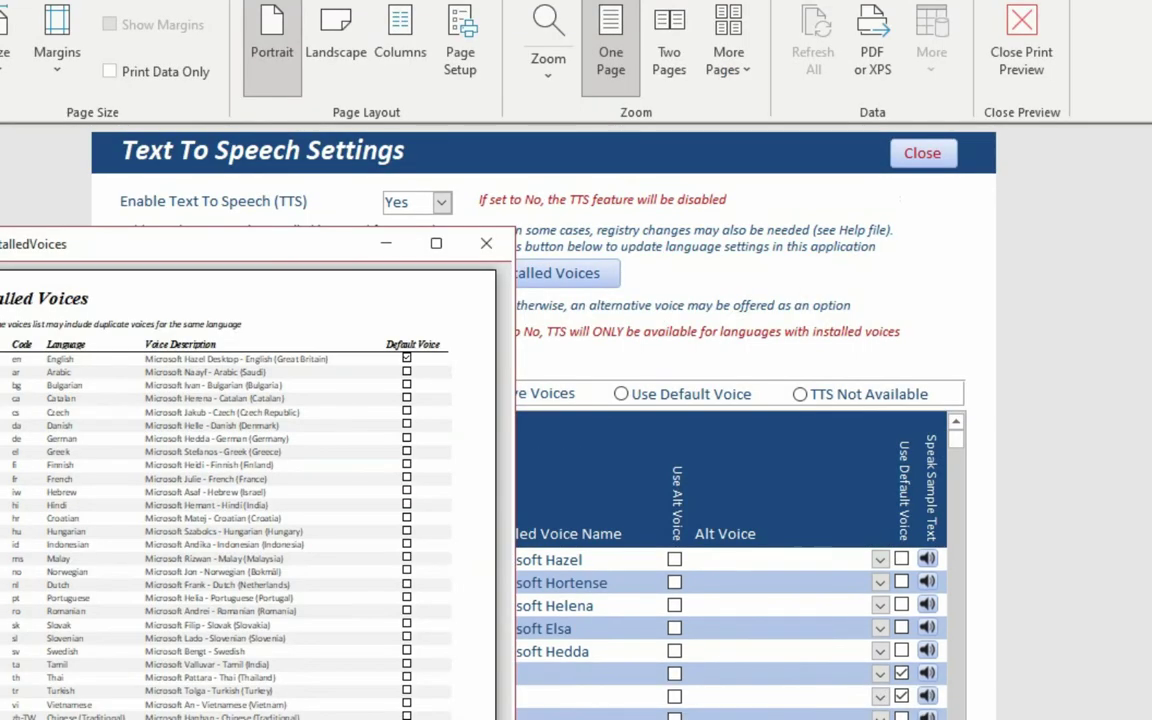
left_click_drag(335, 241, 905, 148)
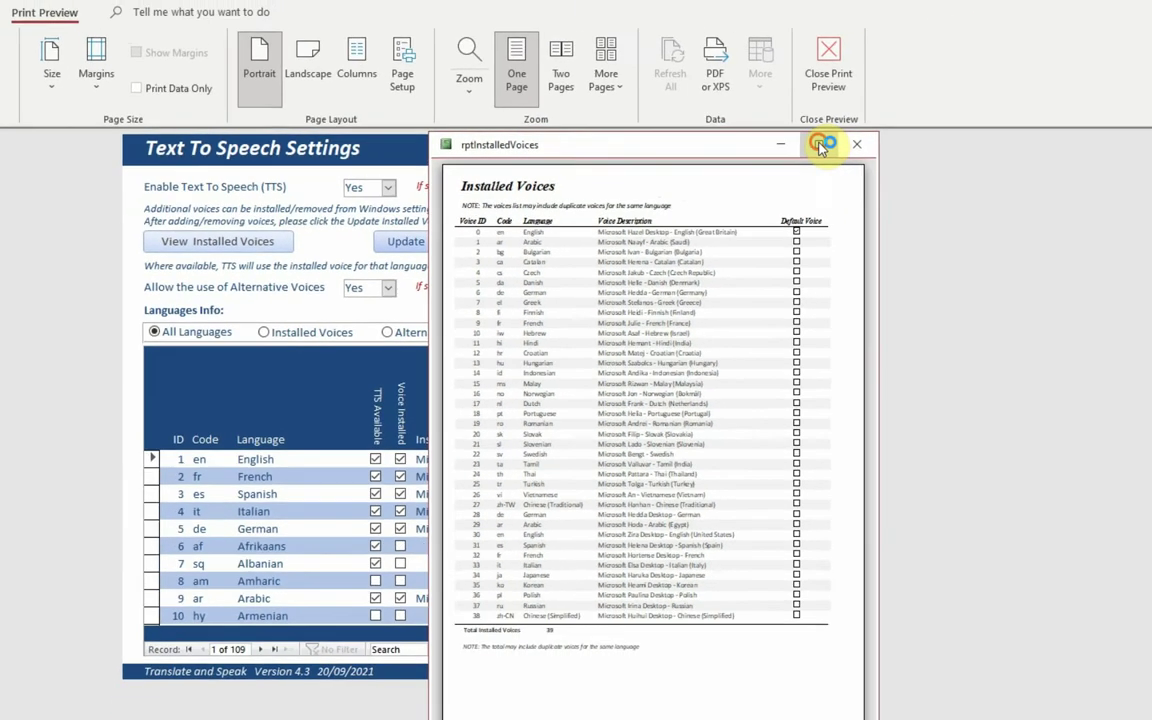
Maximize the Installed Voices report, view it at 200% zoom, then close the print preview.
left_click(1008, 145)
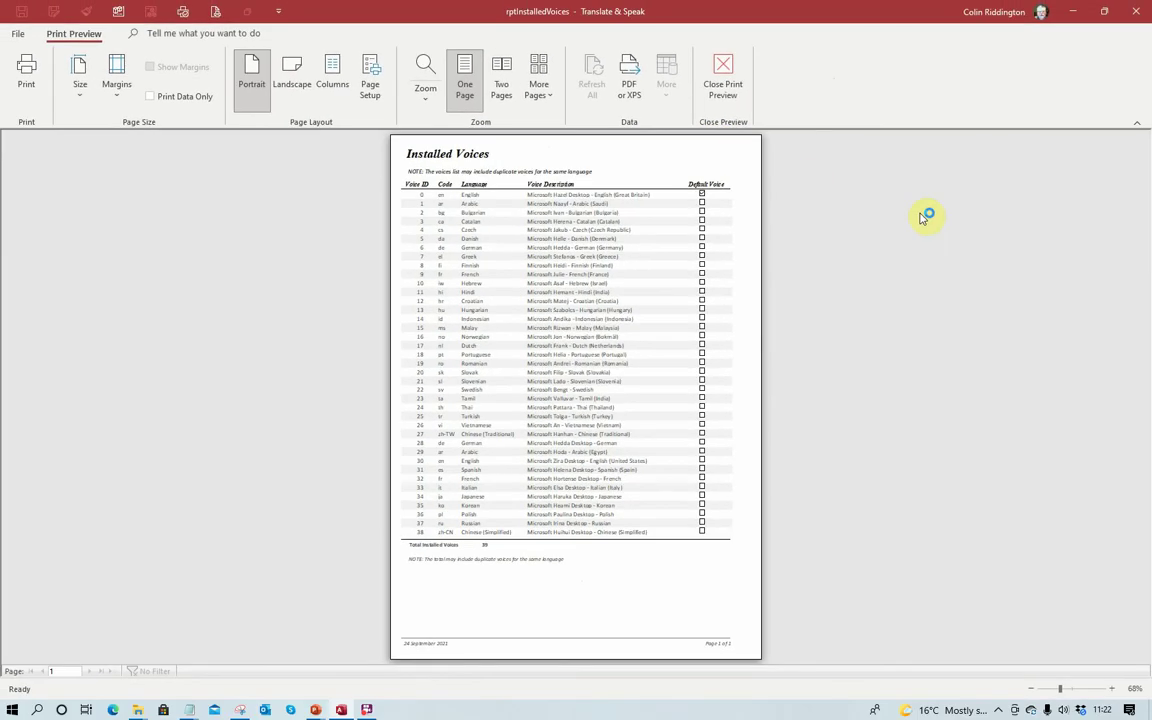
left_click(430, 100)
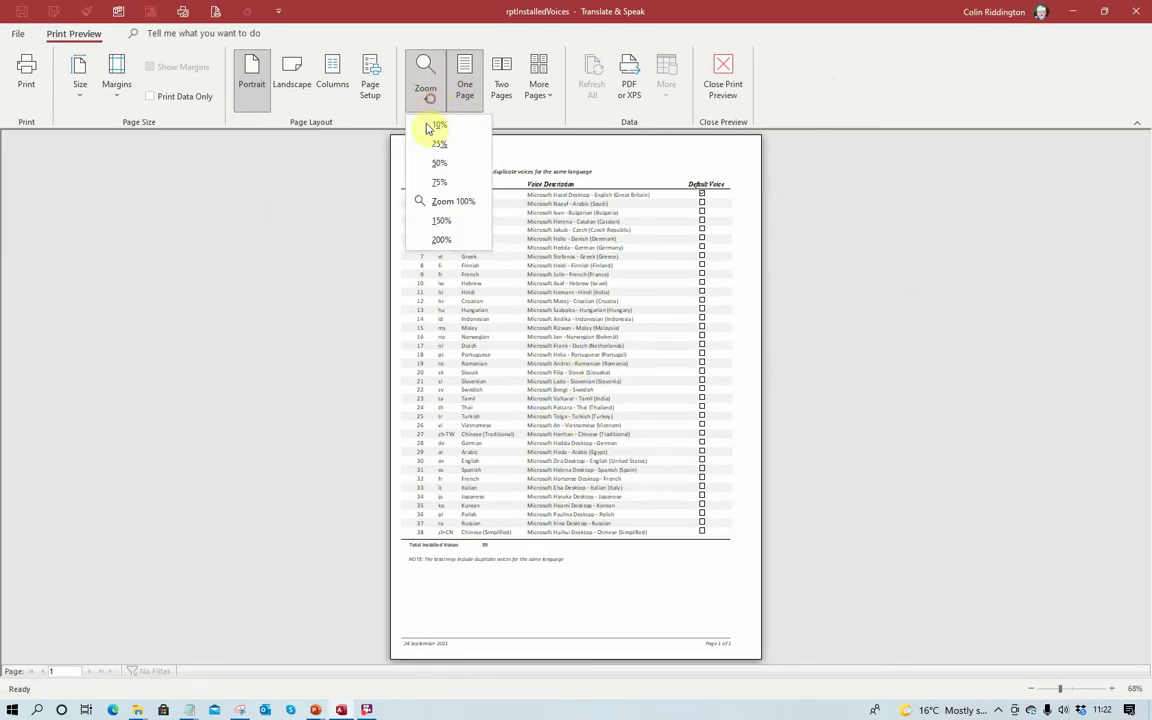
left_click(437, 243)
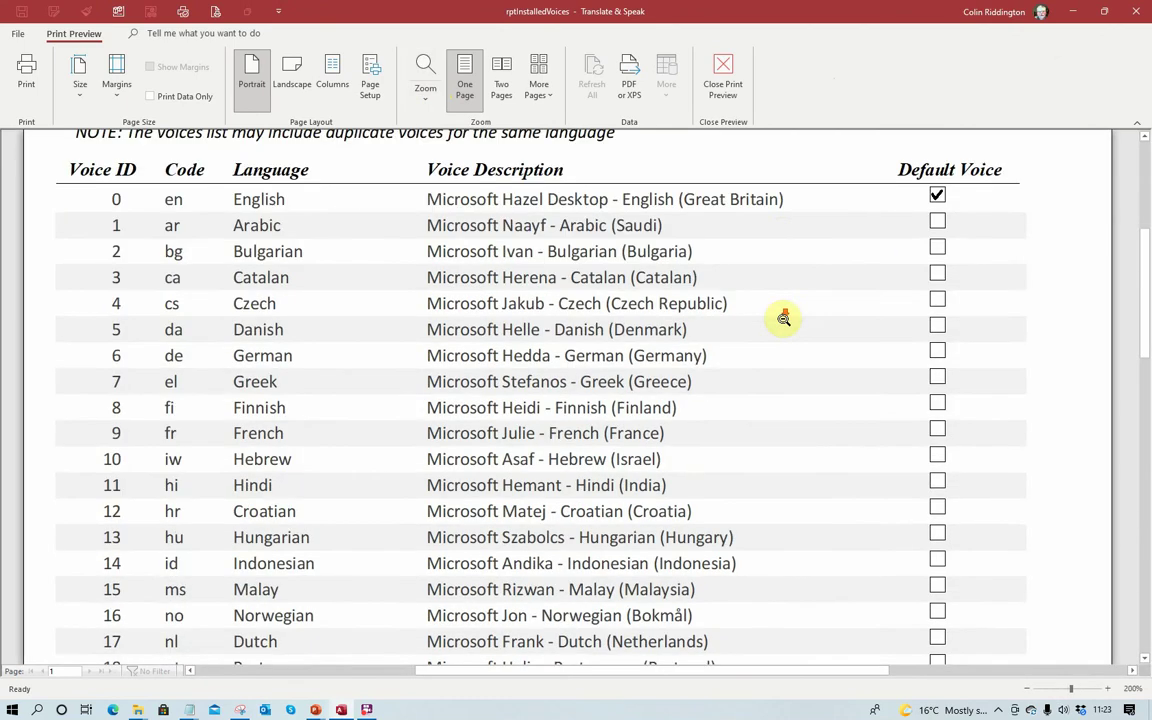
scroll(784, 316, "down", 10)
scroll(784, 316, "up", 6)
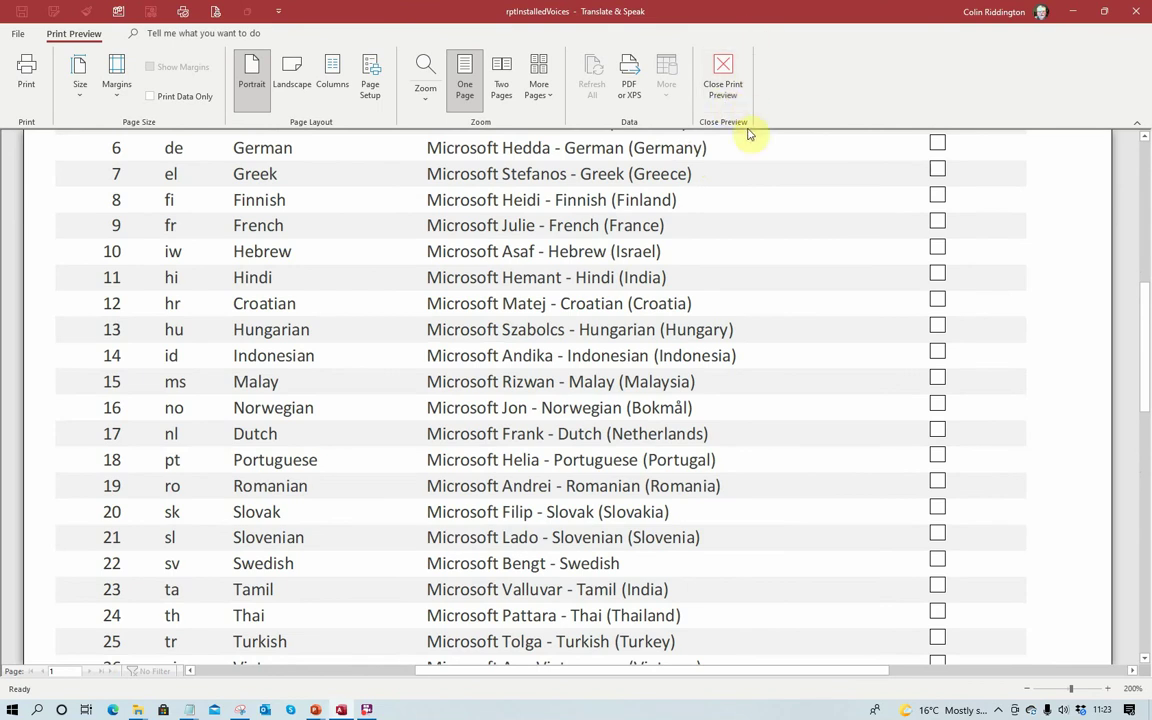
scroll(746, 226, "up", 3)
left_click(720, 68)
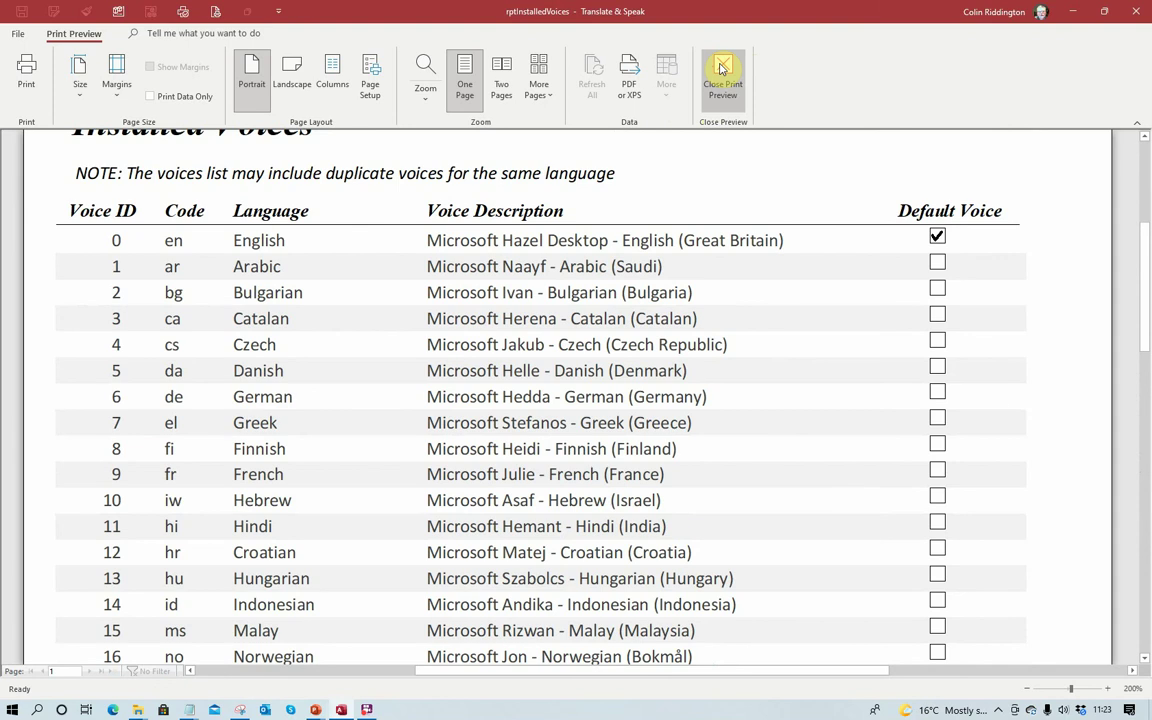
left_click(720, 68)
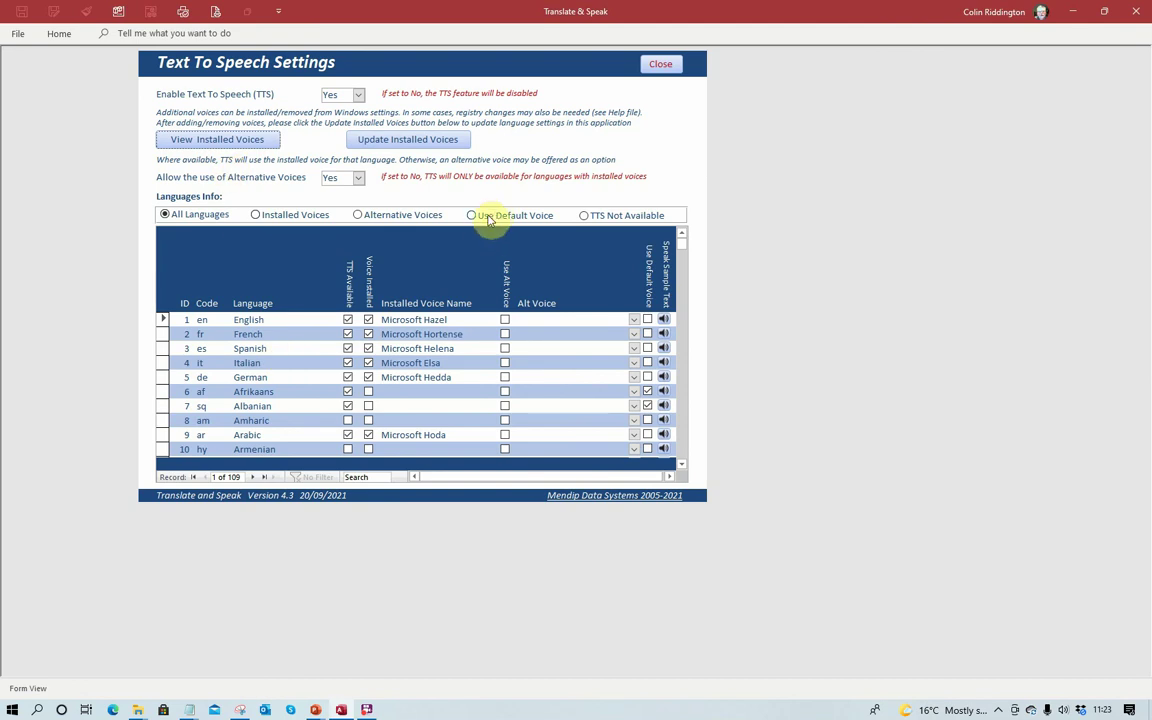
Filter the list to installed-voice languages and play the Vietnamese, Thai and Russian samples.
left_click(262, 216)
scroll(555, 365, "down", 7)
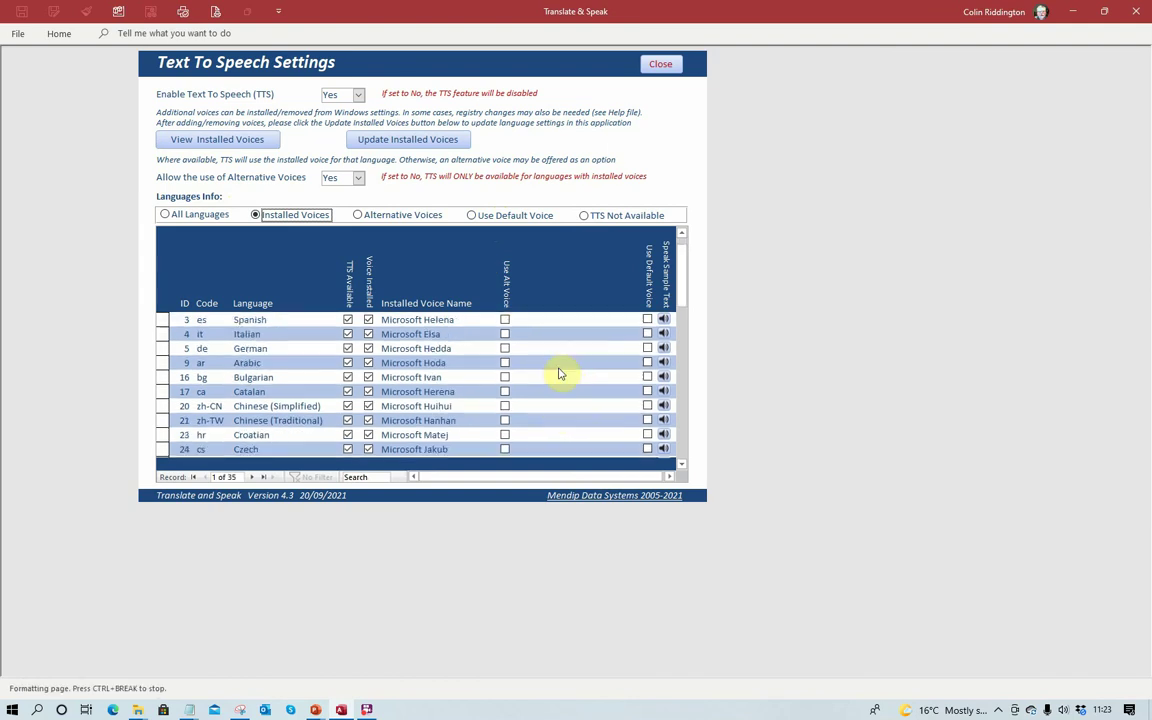
scroll(560, 374, "down", 3)
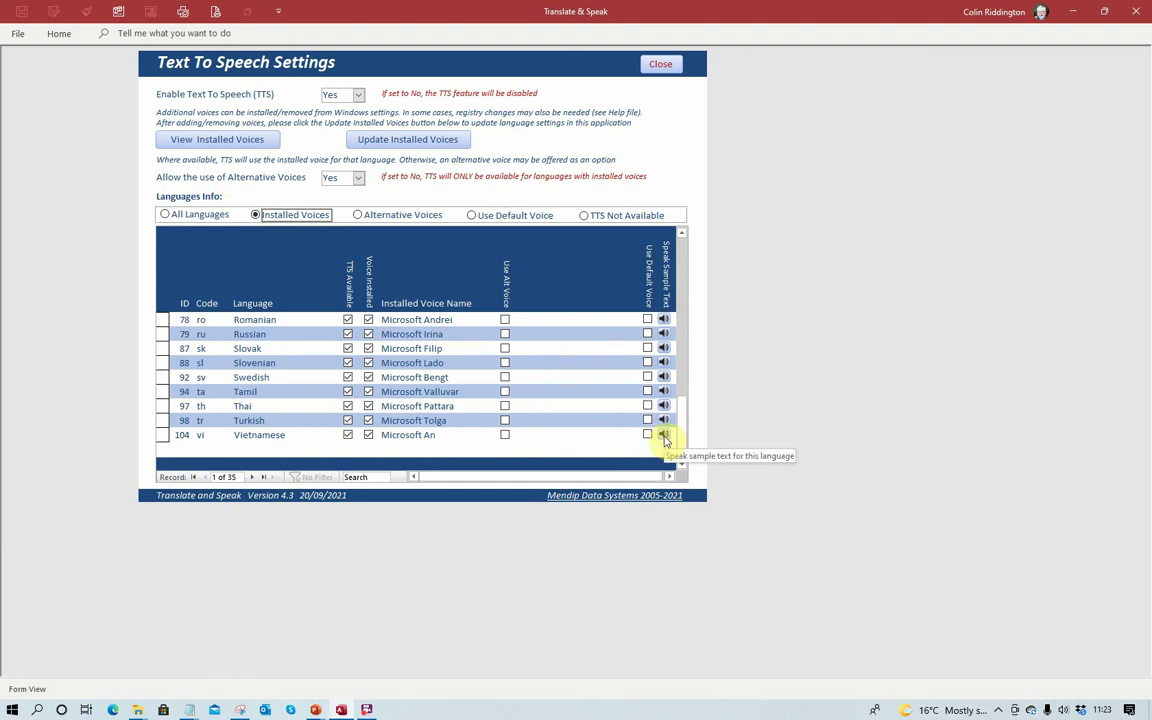
left_click(664, 436)
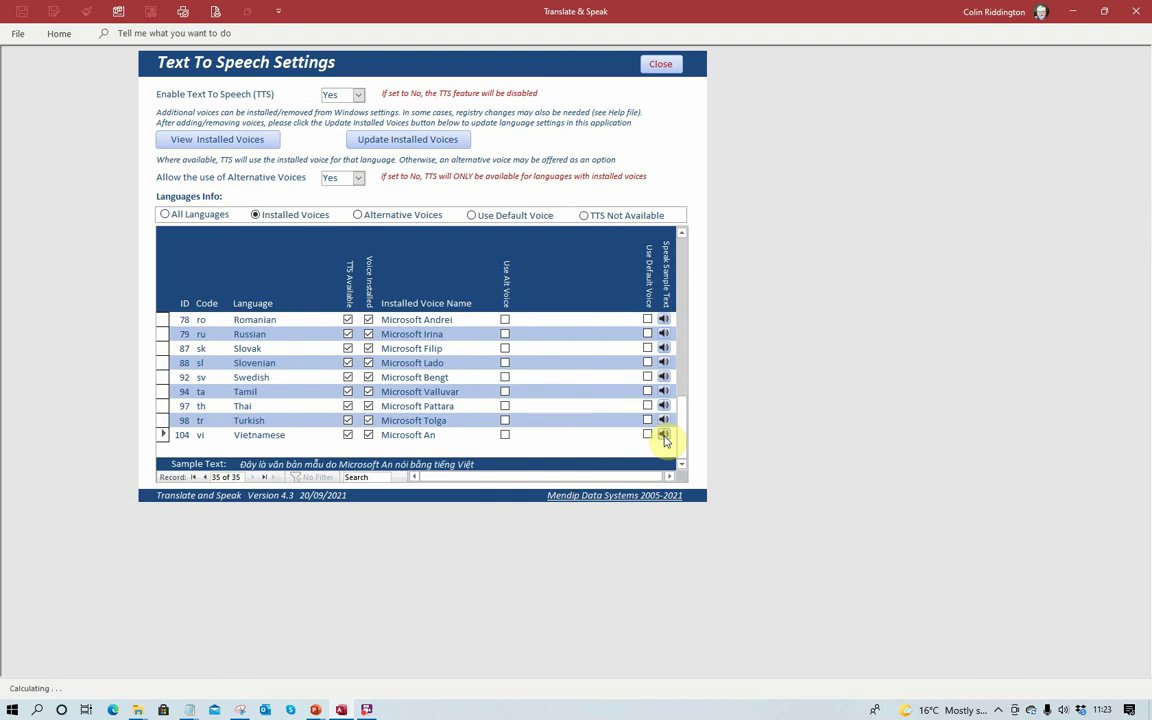
left_click(663, 406)
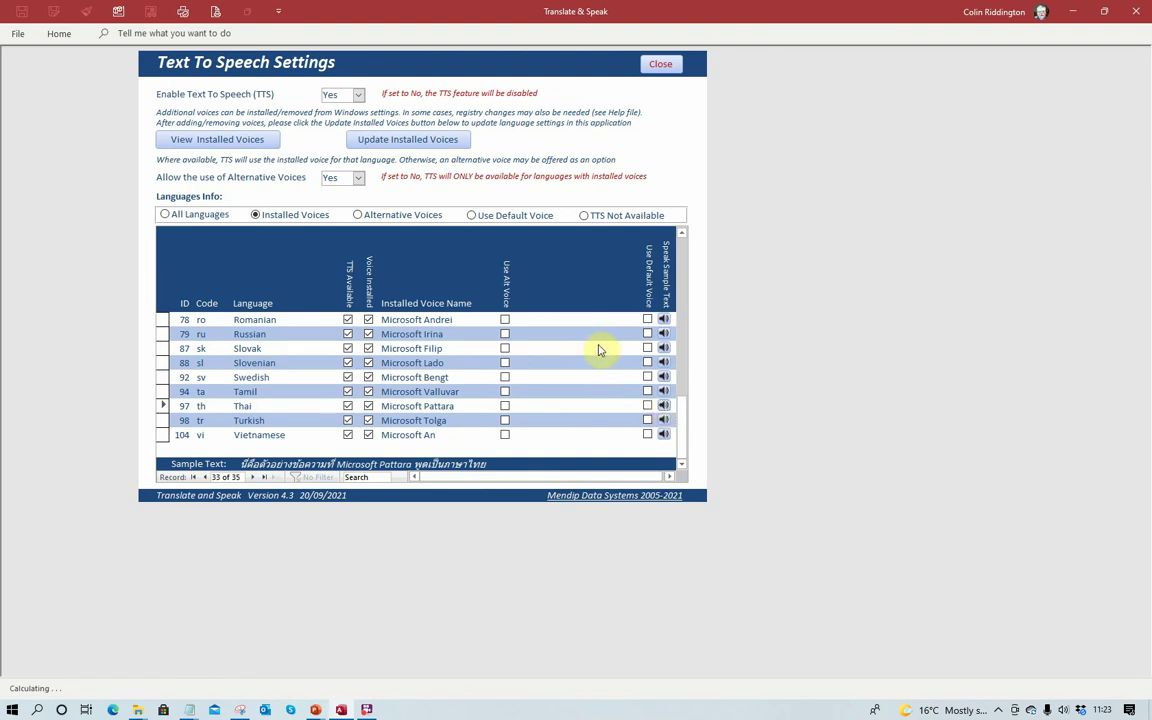
left_click(663, 334)
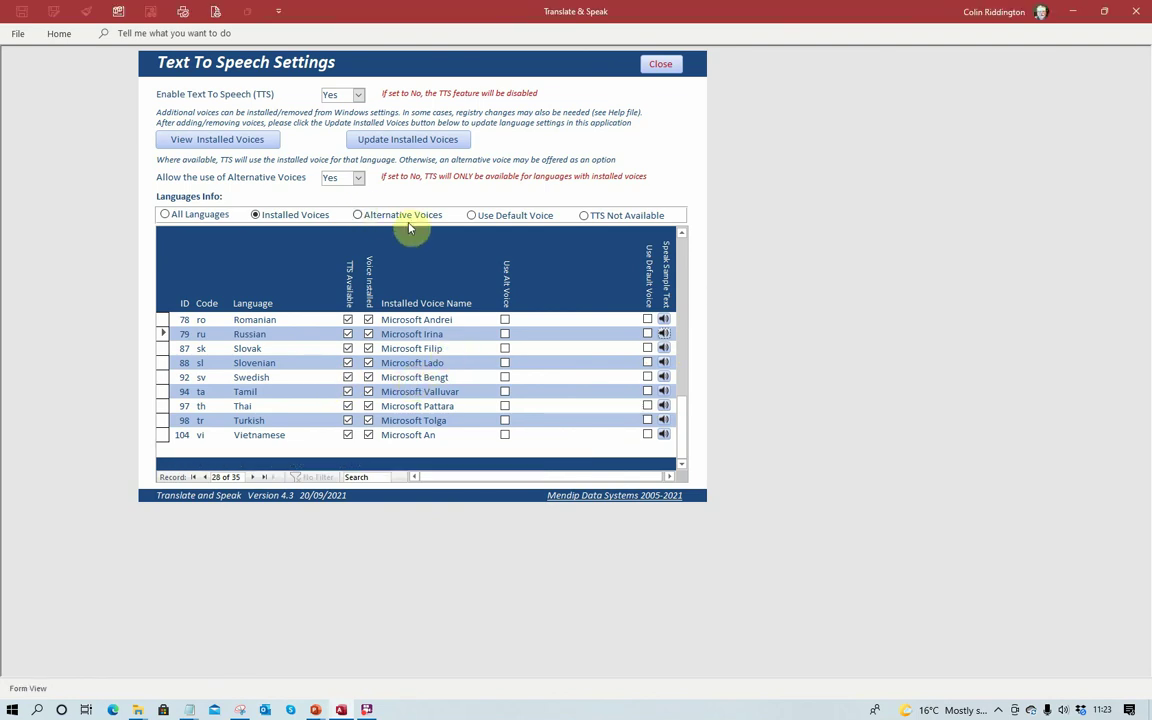
Filter the TTS list to Alternative Voices and play the Corsican and Galician samples.
left_click(356, 216)
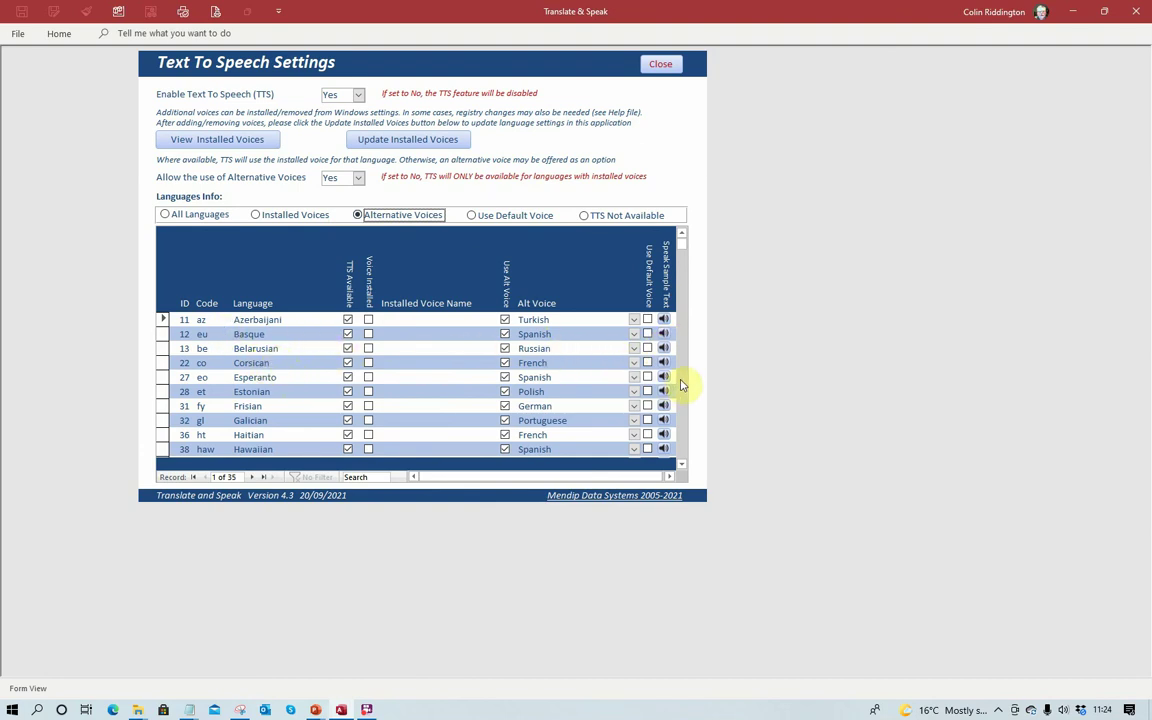
left_click(664, 363)
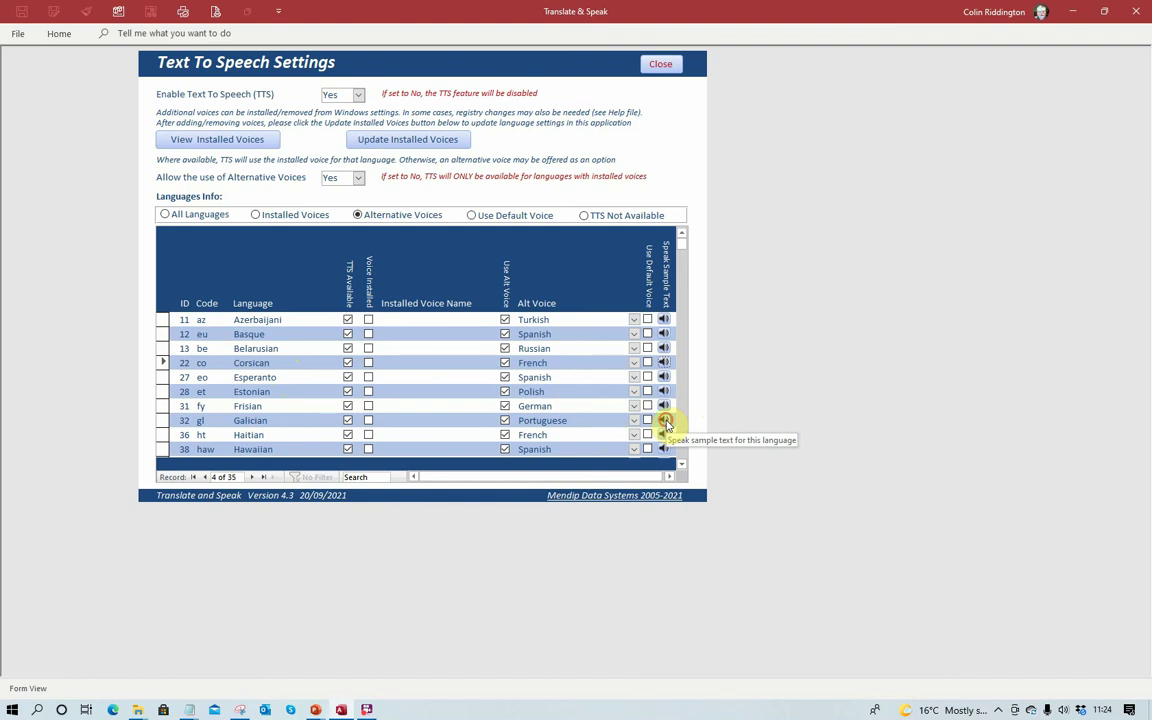
left_click(665, 421)
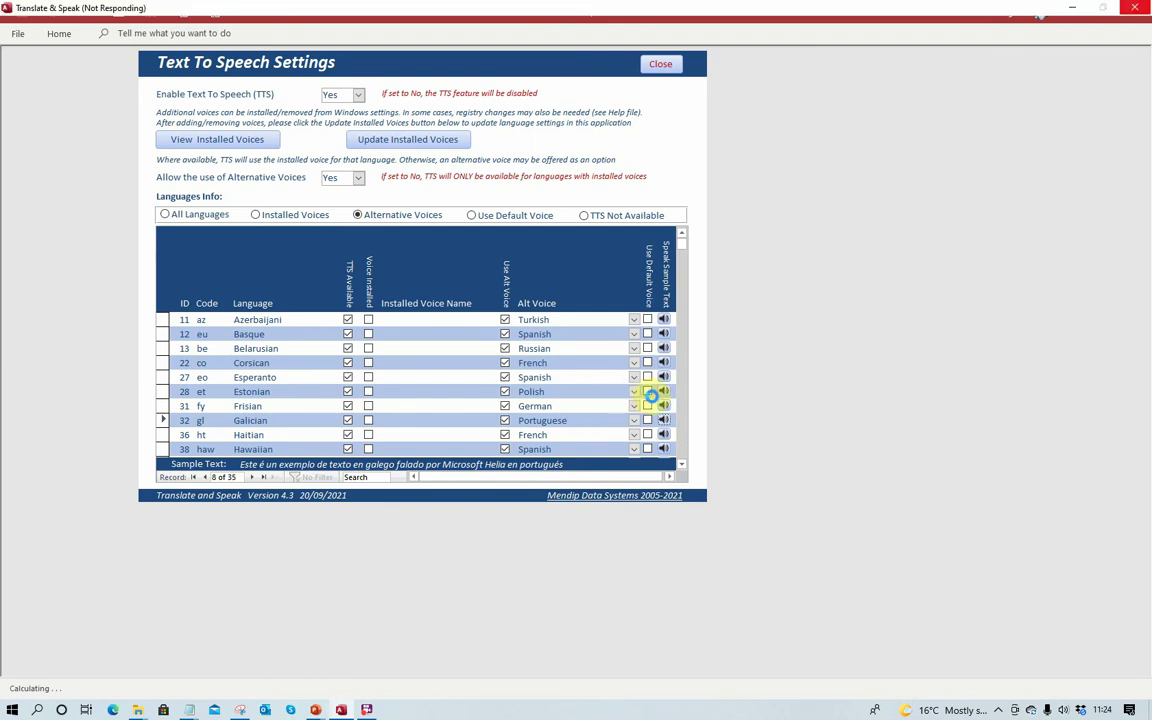
scroll(661, 404, "down", 3)
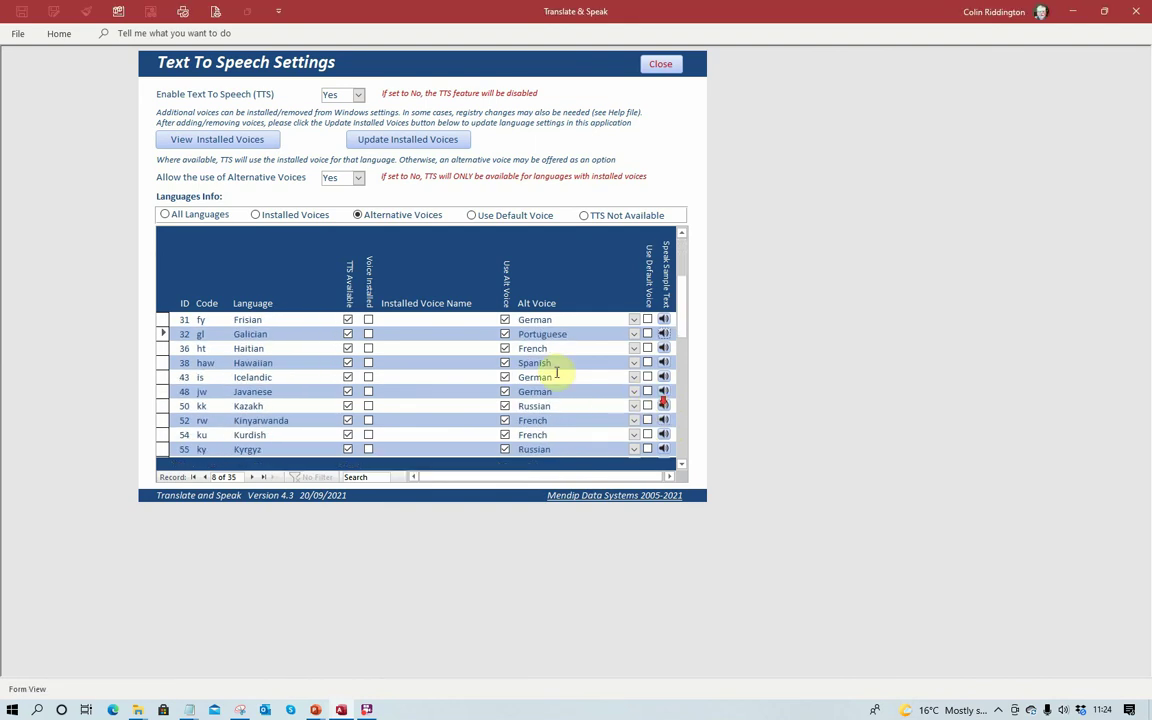
scroll(538, 367, "down", 2)
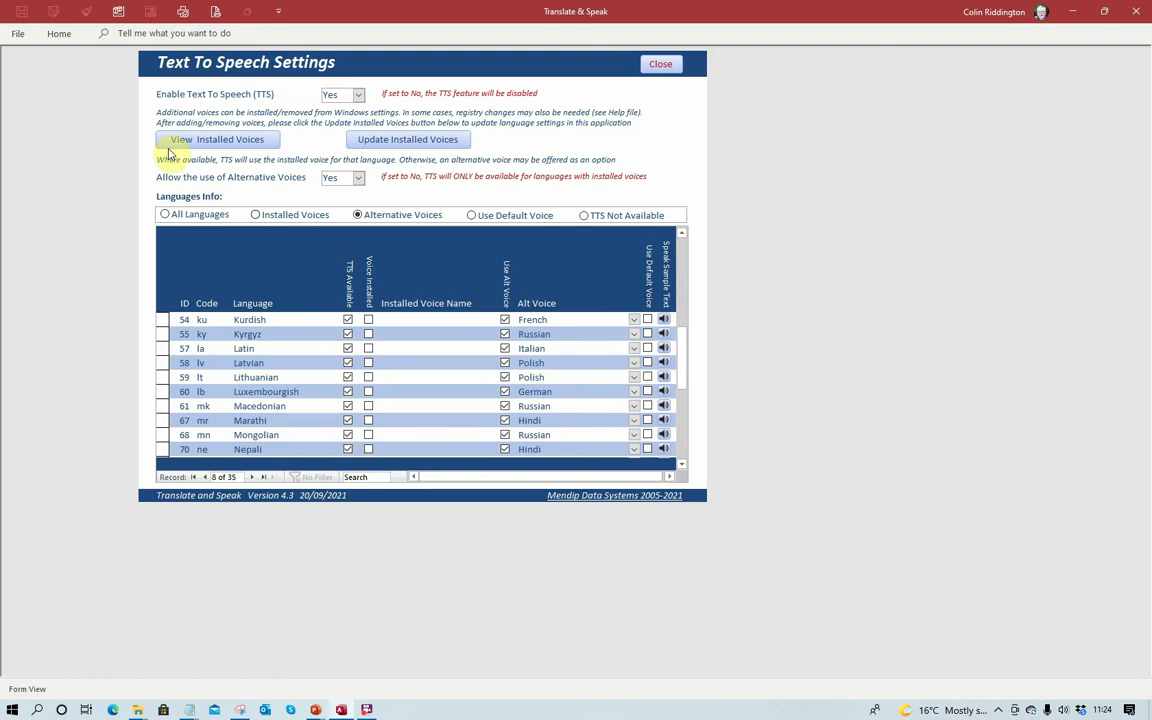
Set Allow Alternative Voices to No and list only languages with installed voices.
left_click(358, 180)
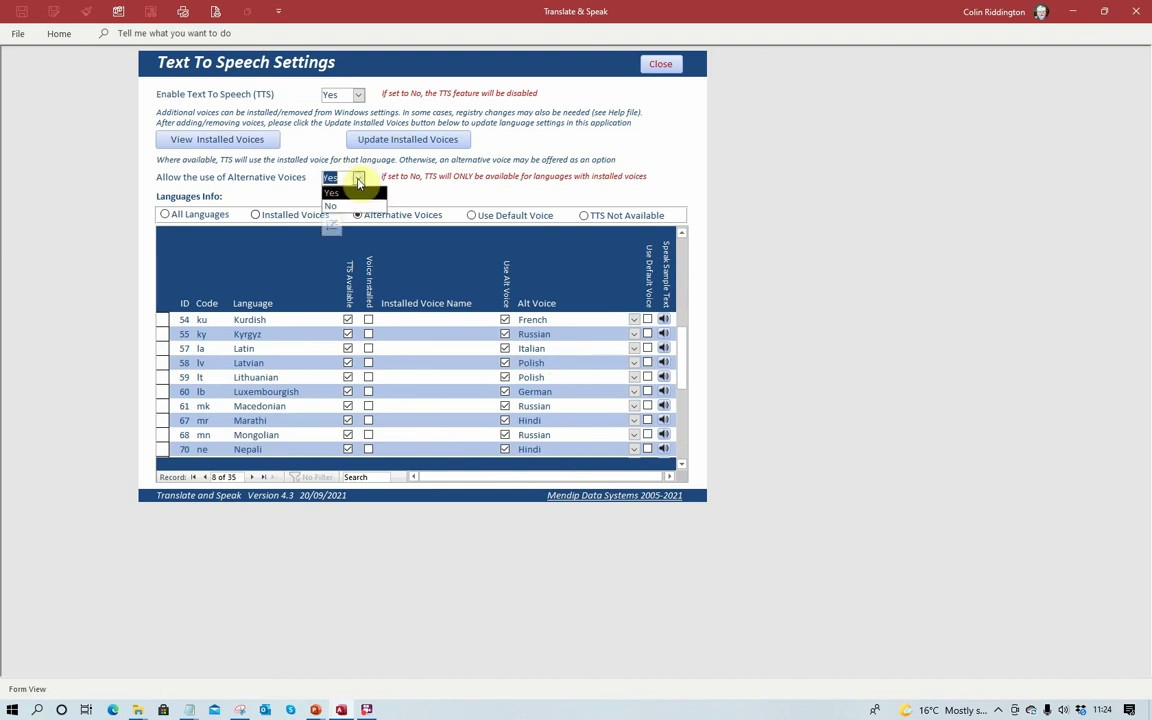
left_click(330, 200)
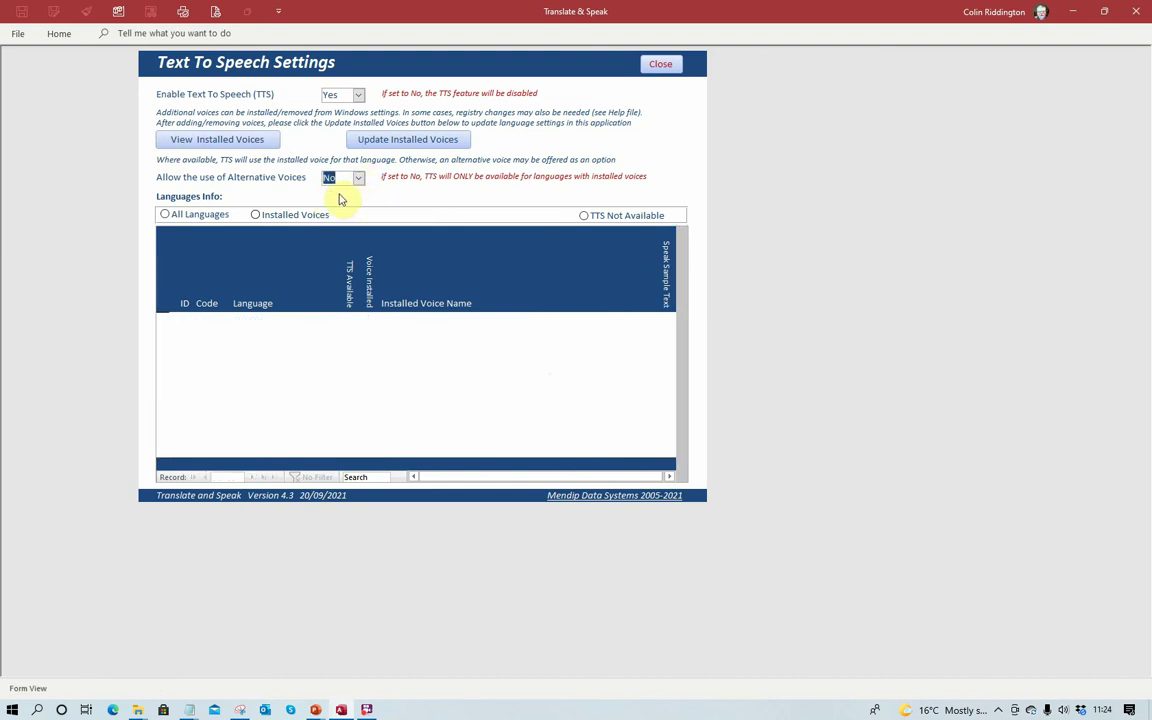
left_click(256, 215)
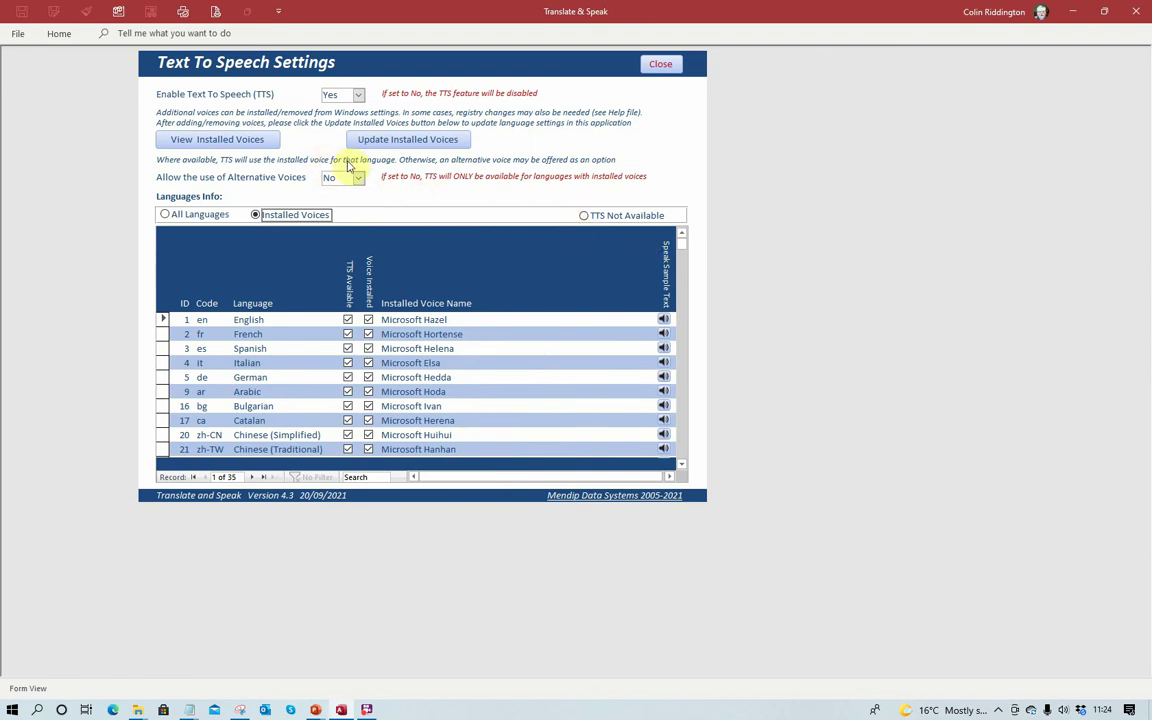
Show the TTS Not Available languages and set Allow Alternative Voices back to Yes.
left_click(586, 215)
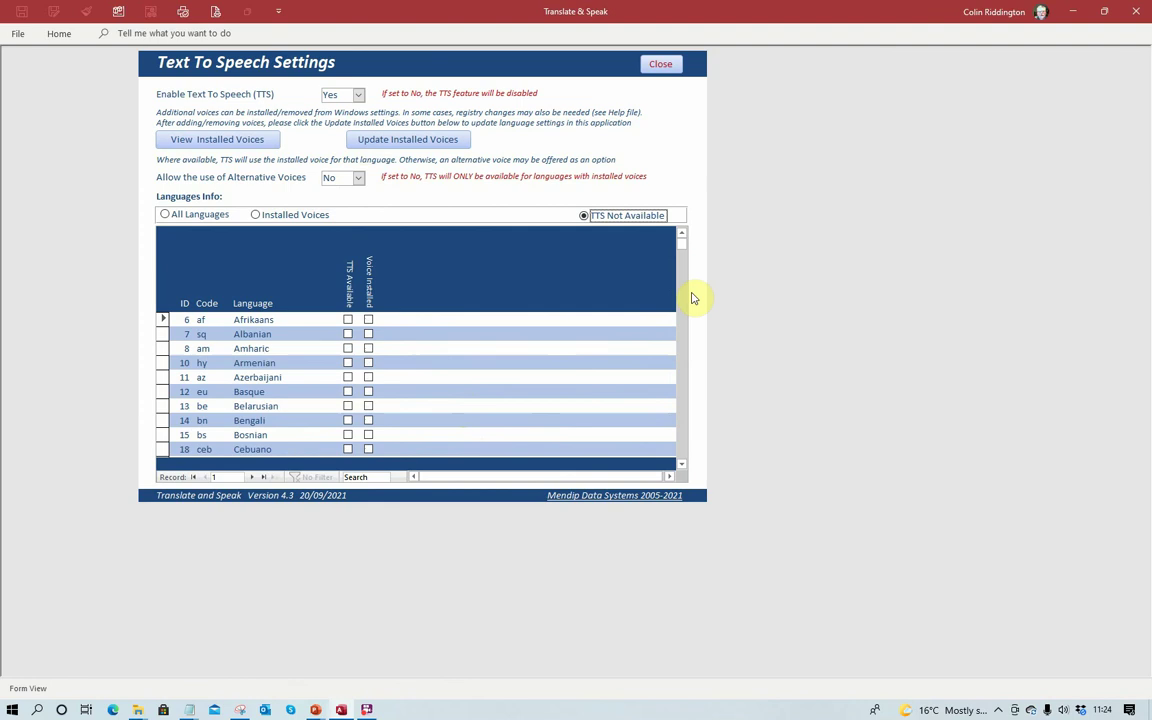
left_click(358, 178)
left_click(333, 191)
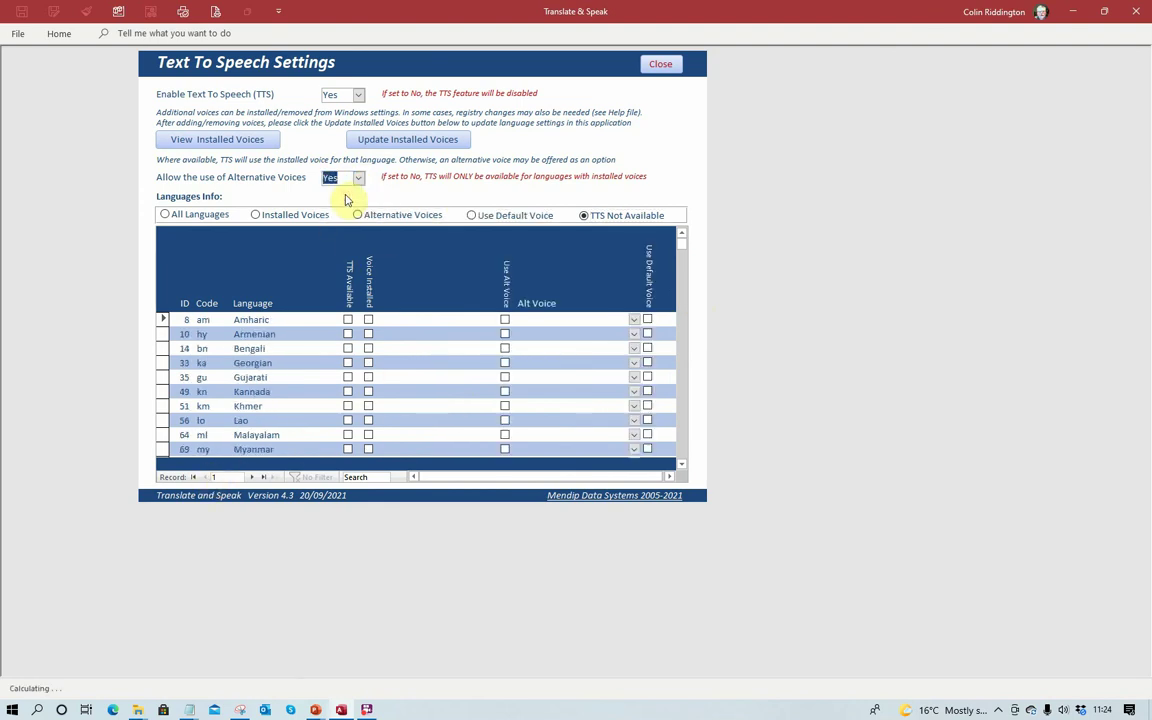
Compare the Alternative Voices and Default Voice lists, keep the 25 default-voice languages, and play Albanian's sample.
left_click(471, 215)
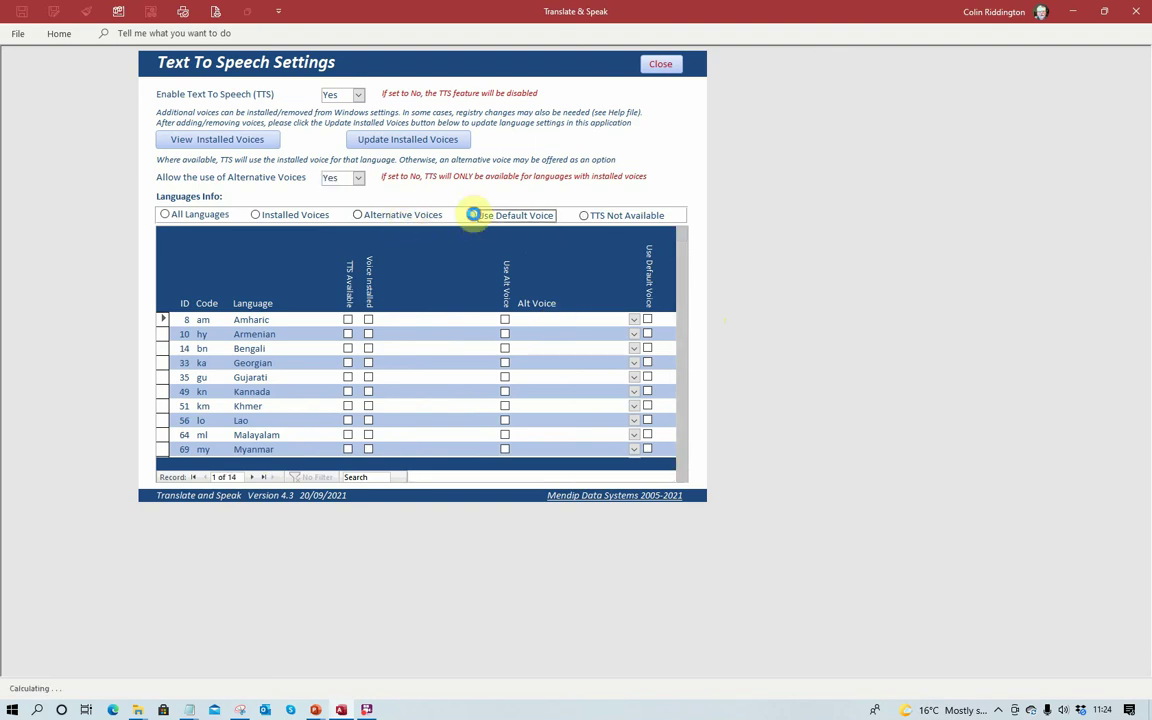
left_click(375, 214)
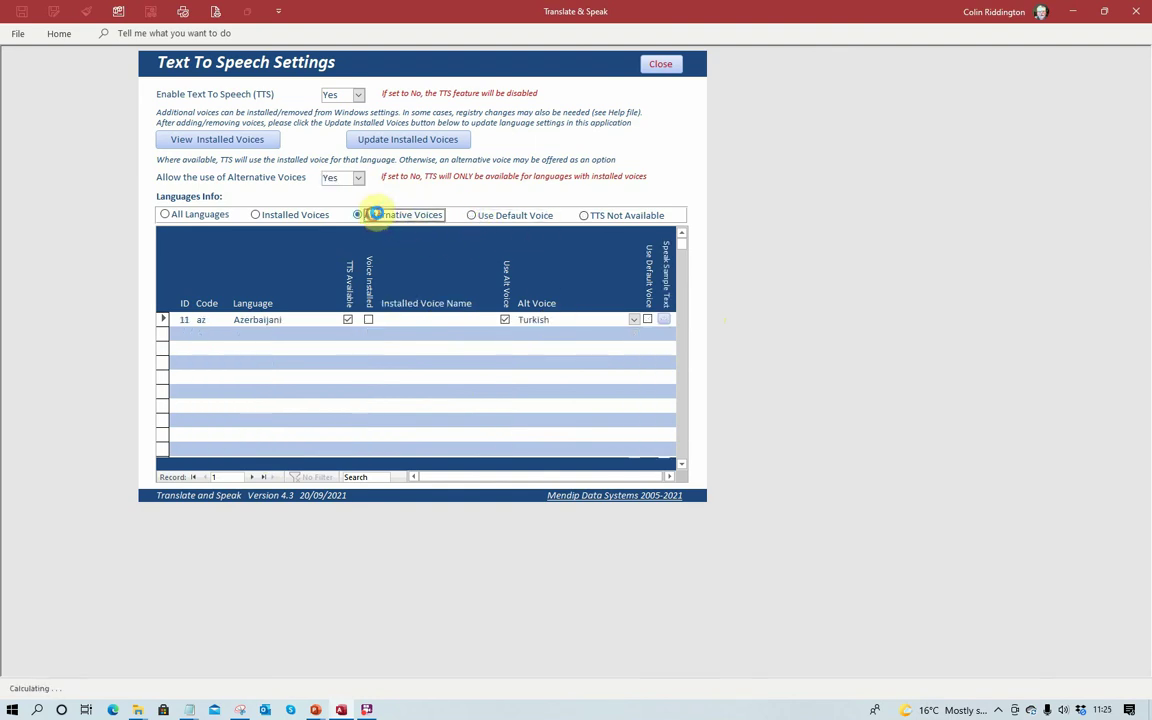
left_click(471, 216)
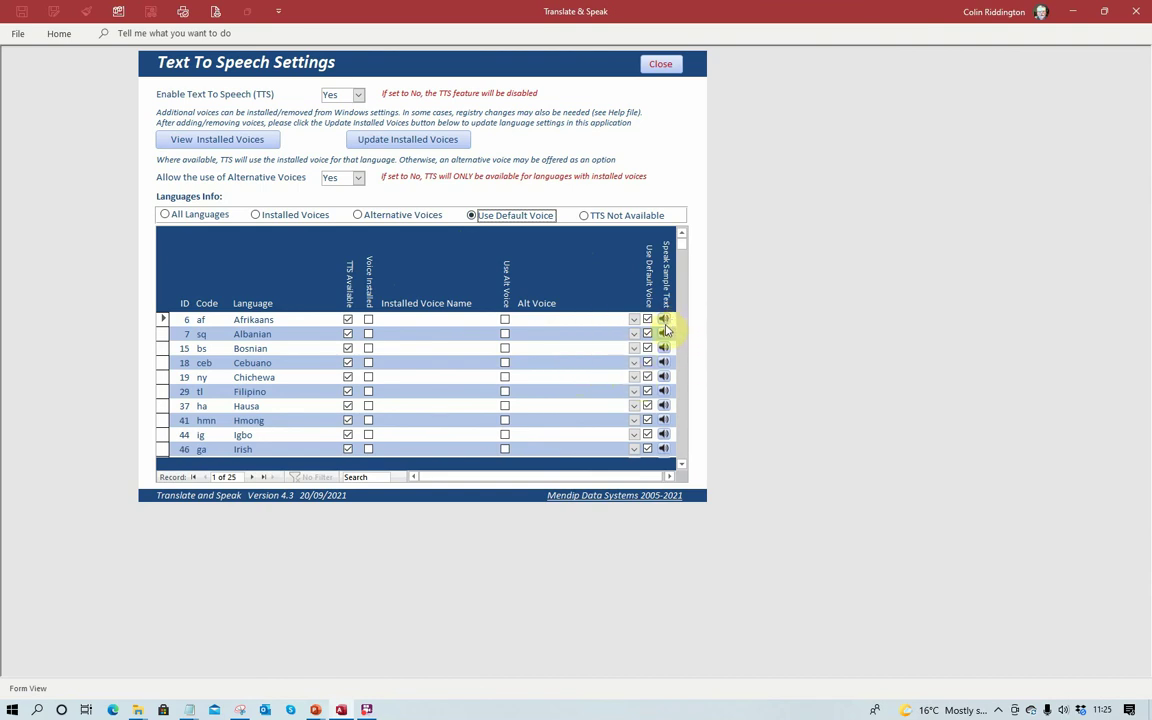
left_click(664, 336)
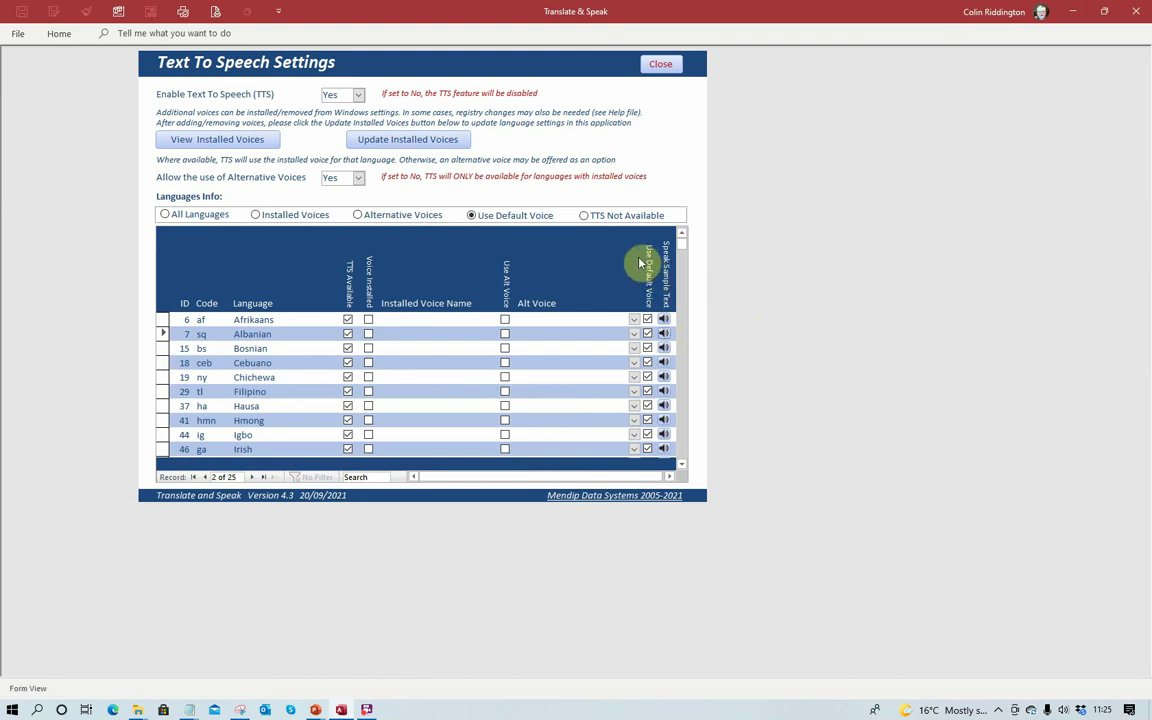
Review the TTS Not Available languages, close the TTS settings form, and open the Help PDF.
left_click(586, 218)
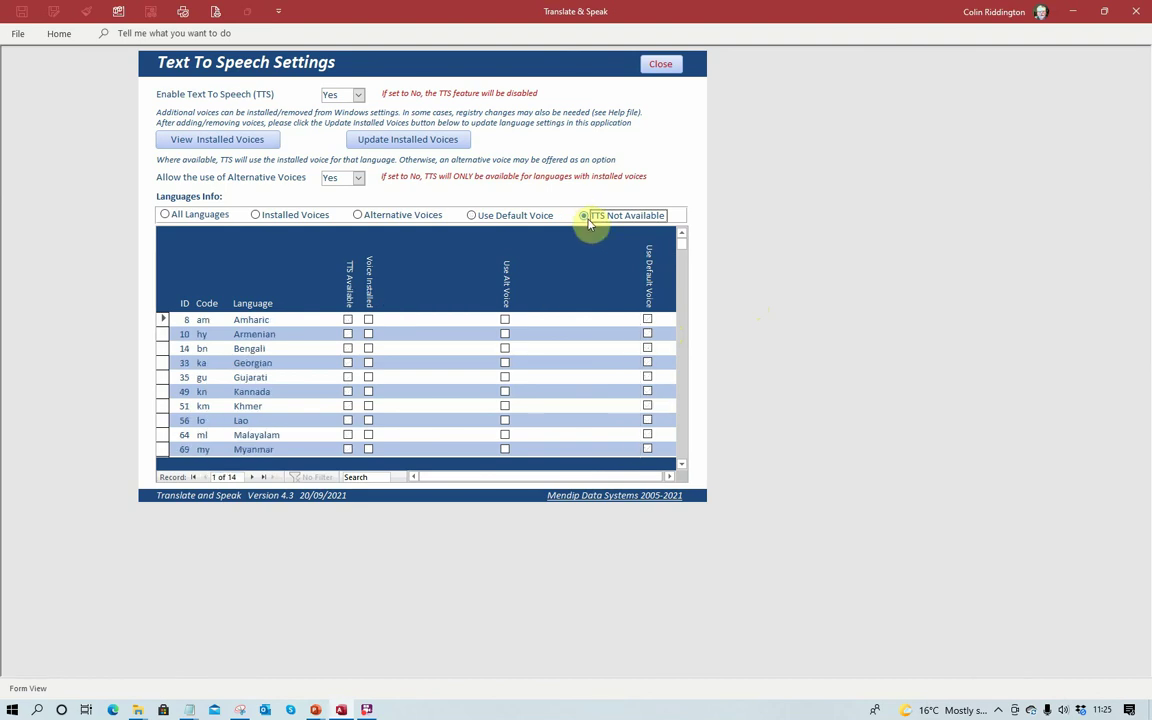
scroll(301, 375, "down", 1)
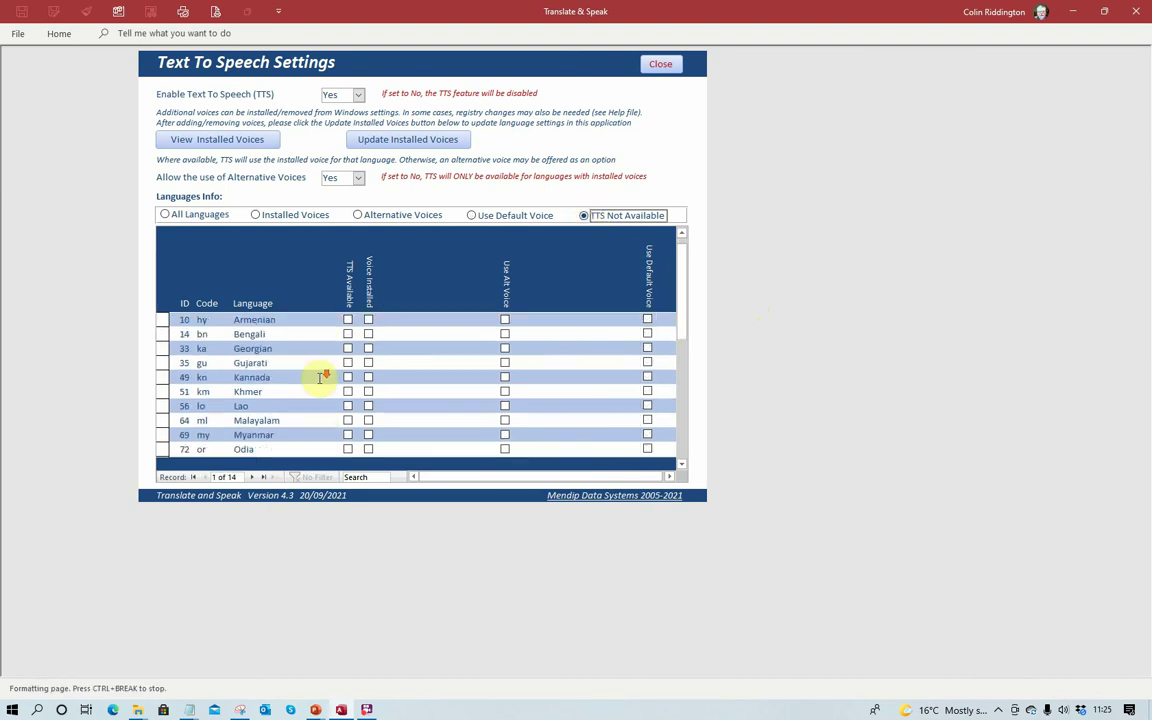
scroll(305, 375, "up", 1)
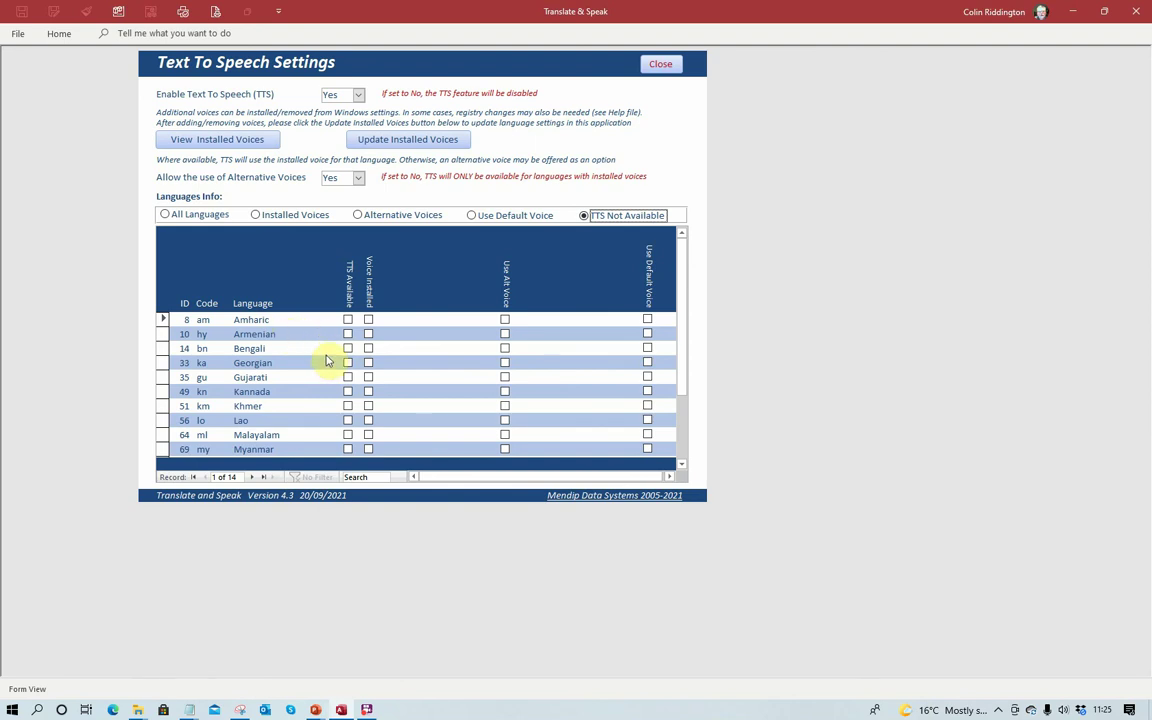
scroll(327, 361, "down", 5)
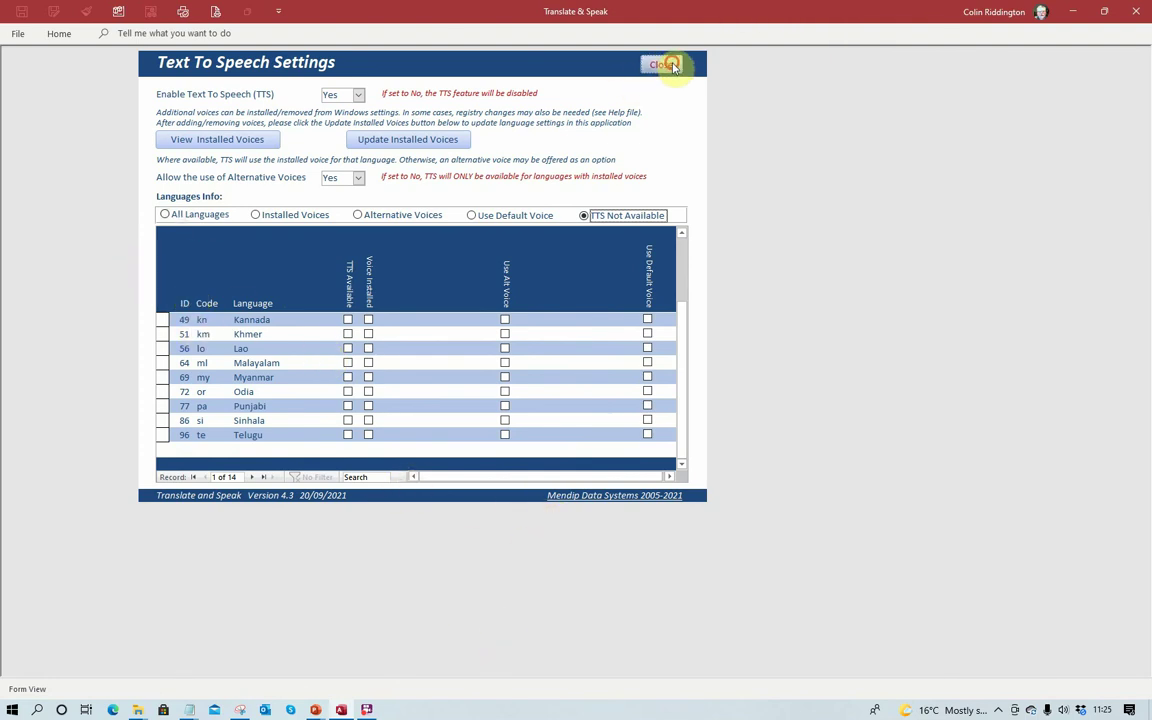
left_click(664, 64)
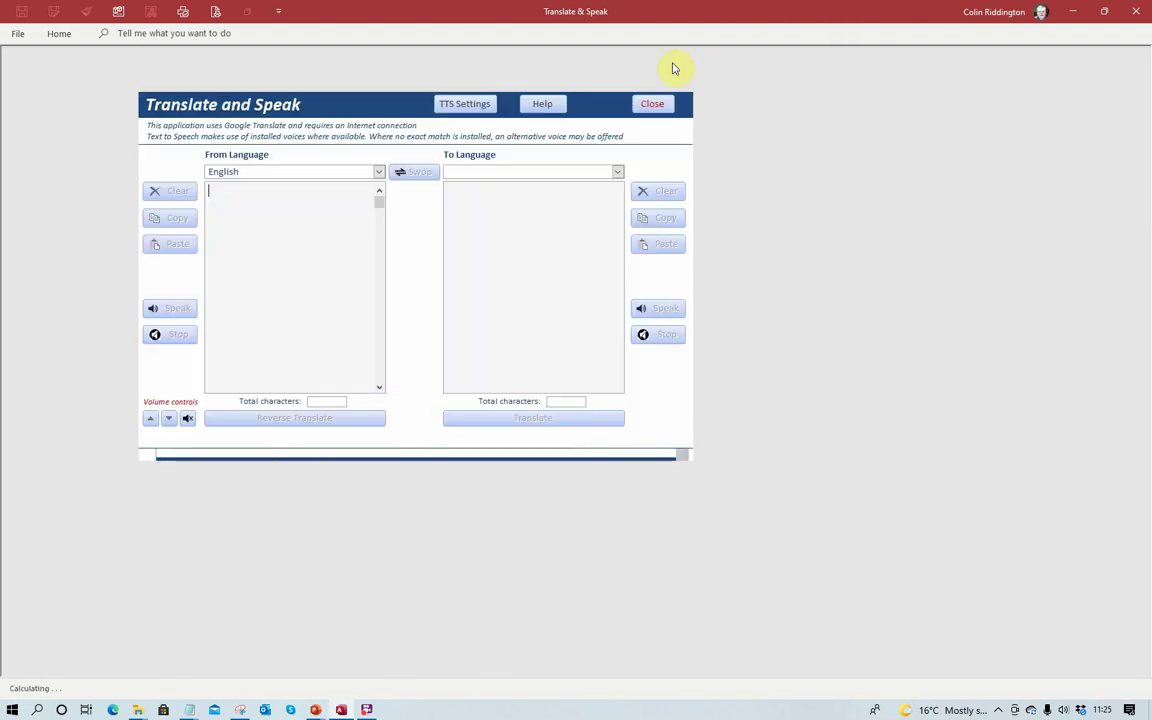
left_click(541, 105)
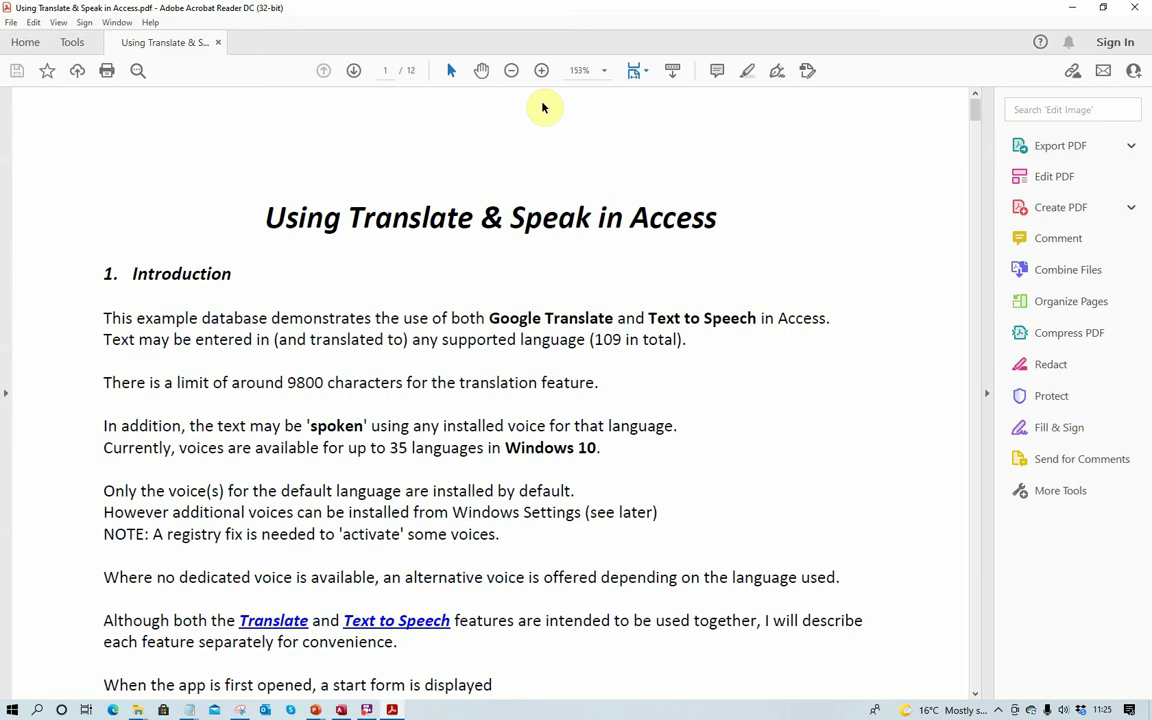
Scroll the help guide from the introduction to the four language groups on page 7.
scroll(599, 190, "down", 6)
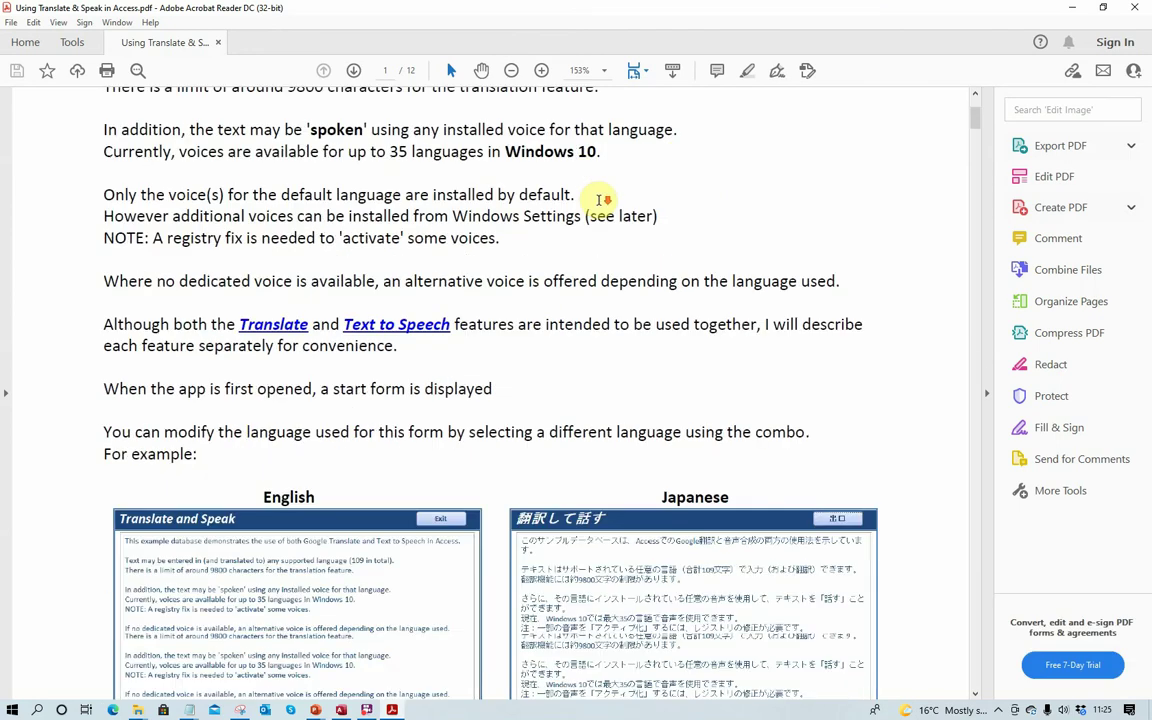
scroll(599, 200, "down", 10)
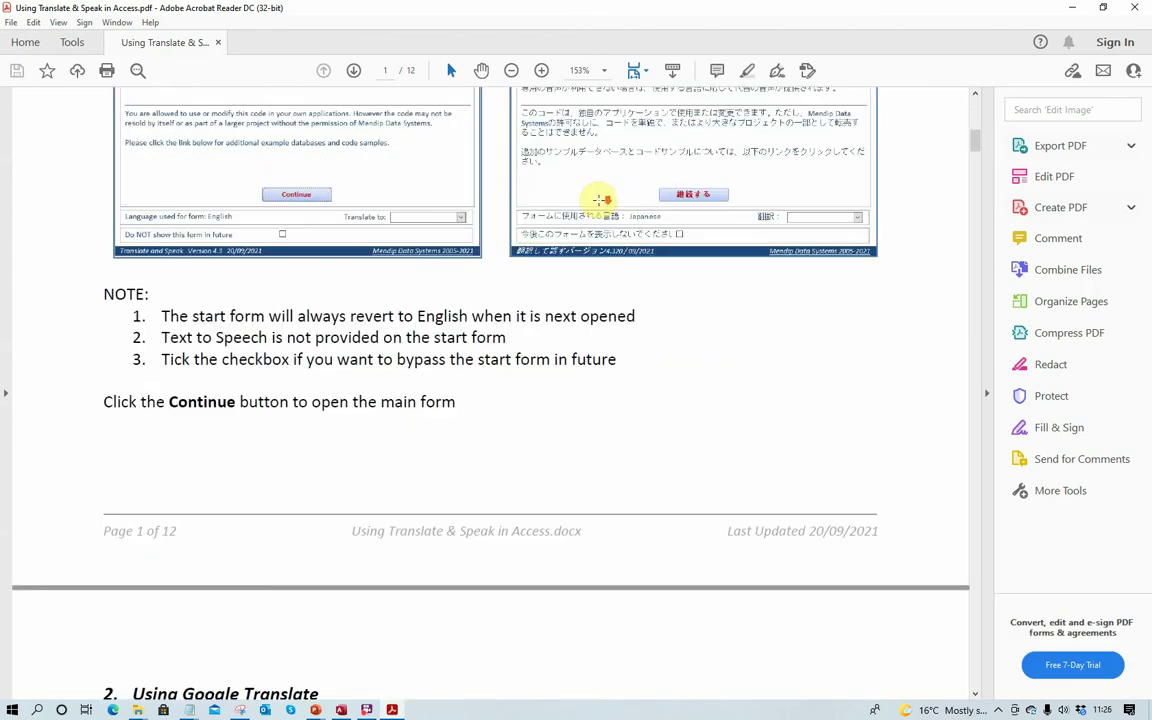
scroll(602, 210, "down", 10)
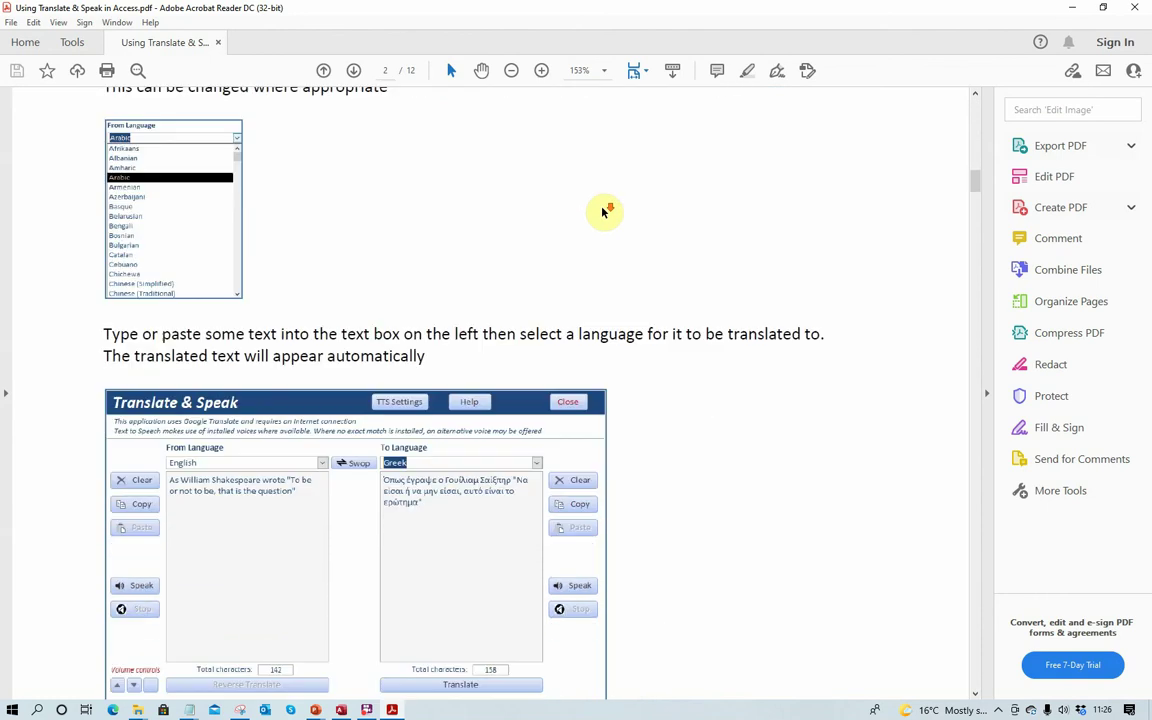
scroll(601, 205, "down", 10)
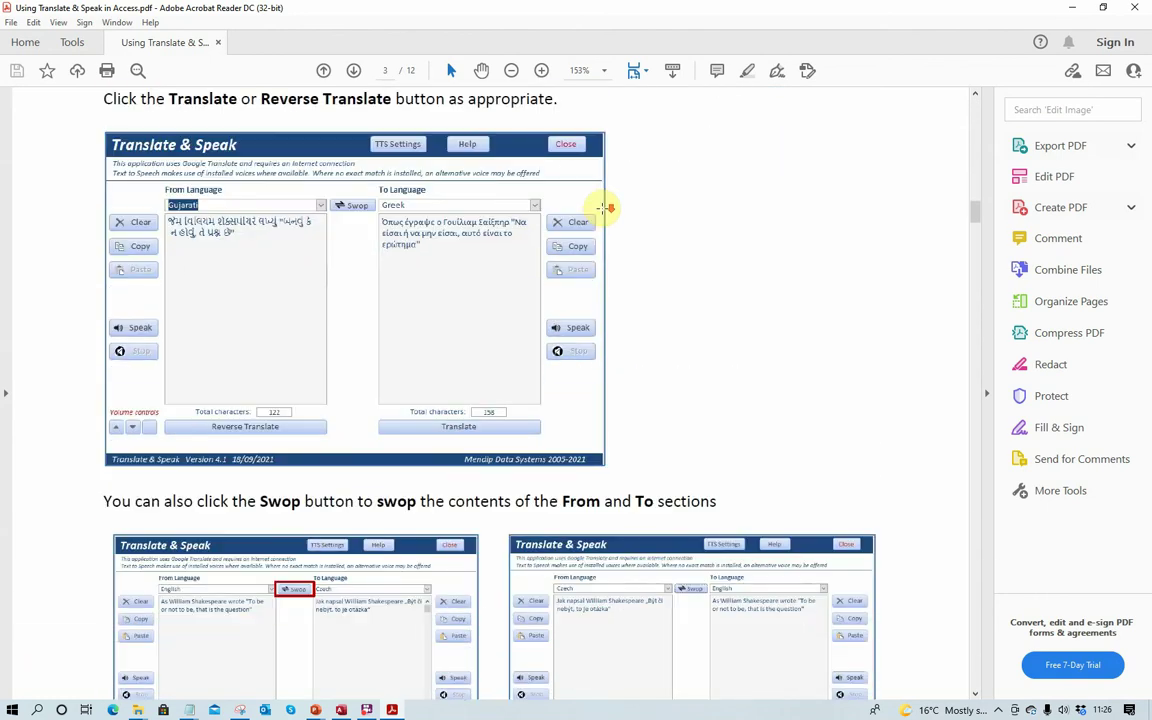
scroll(601, 207, "down", 10)
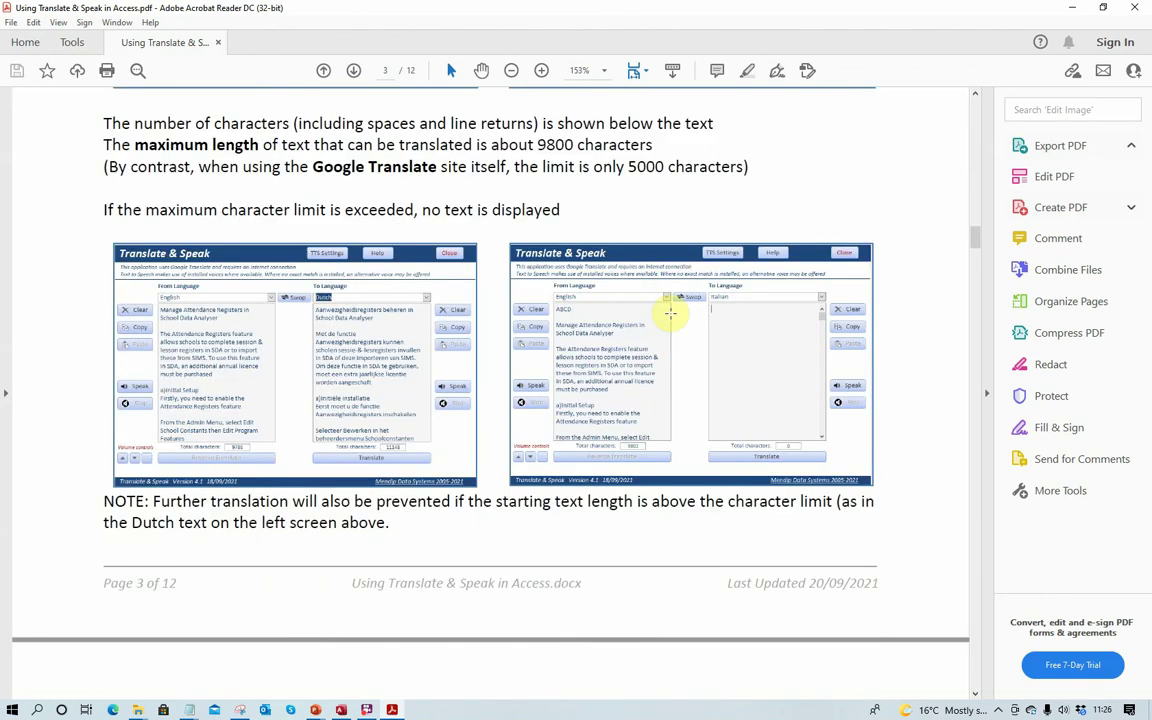
scroll(658, 328, "down", 10)
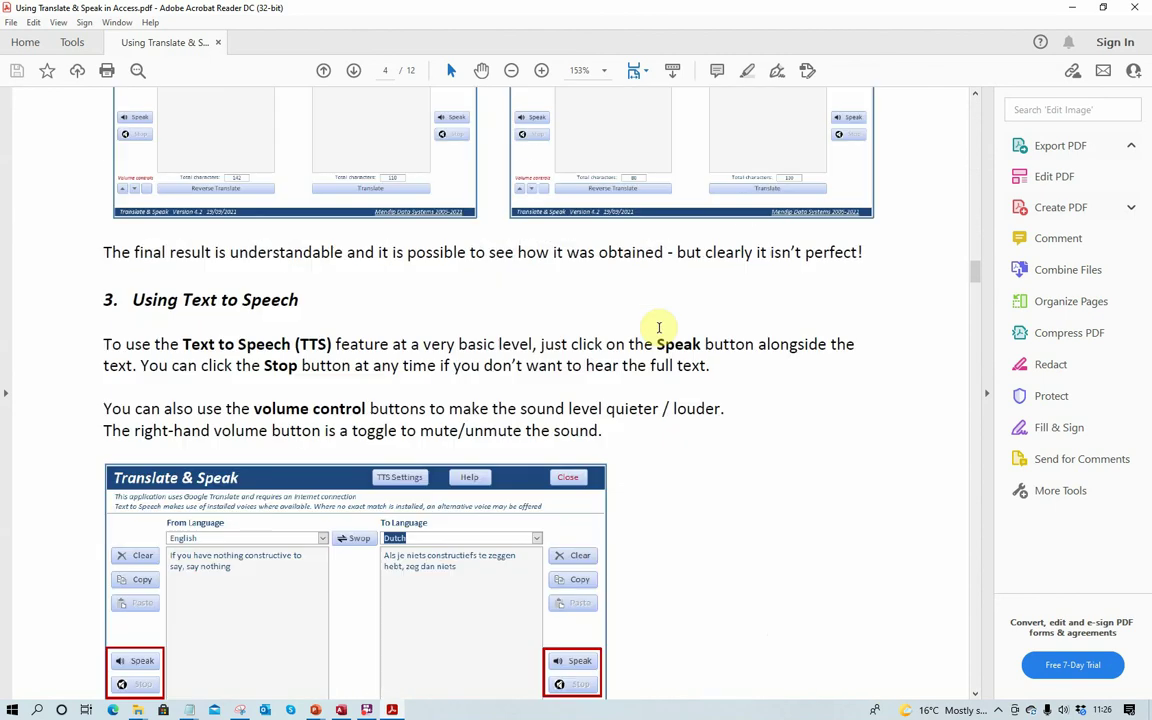
scroll(660, 333, "down", 10)
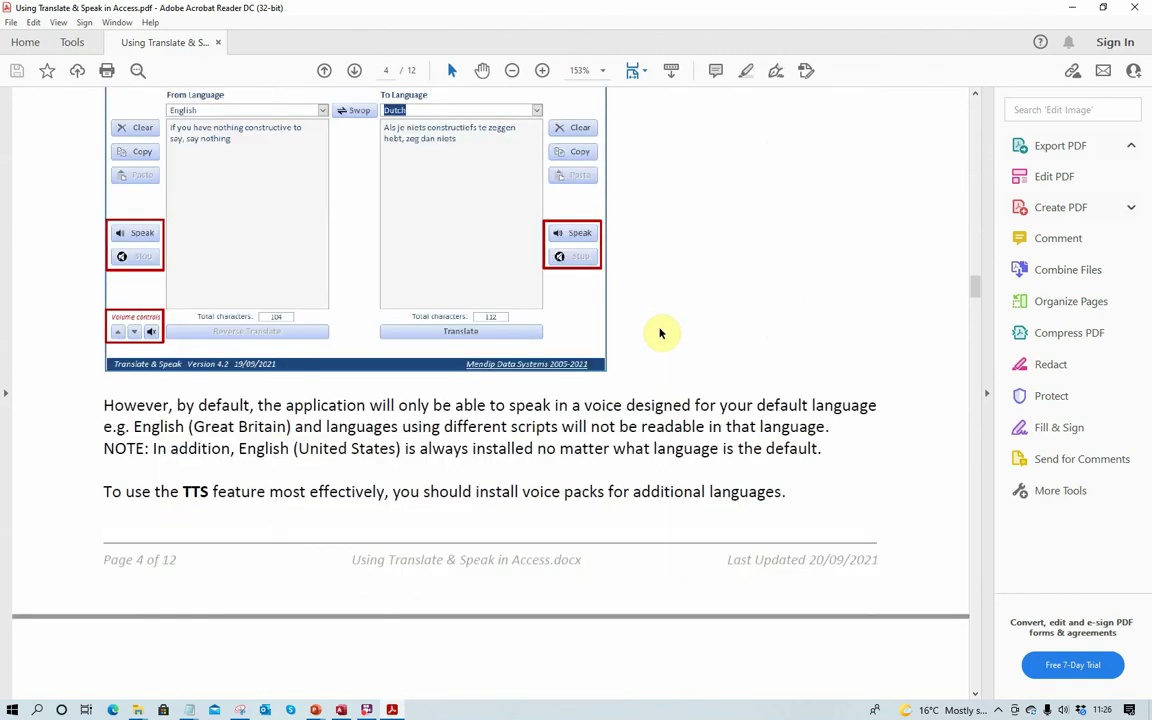
scroll(660, 333, "down", 10)
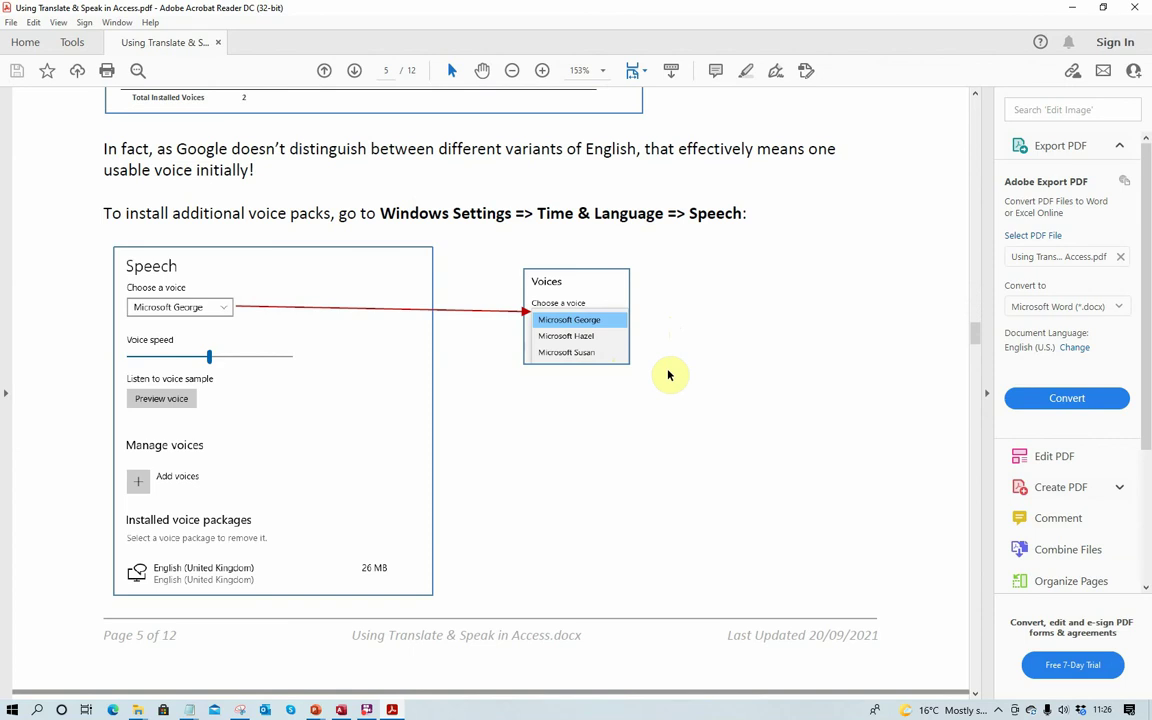
scroll(669, 375, "down", 3)
scroll(669, 375, "down", 10)
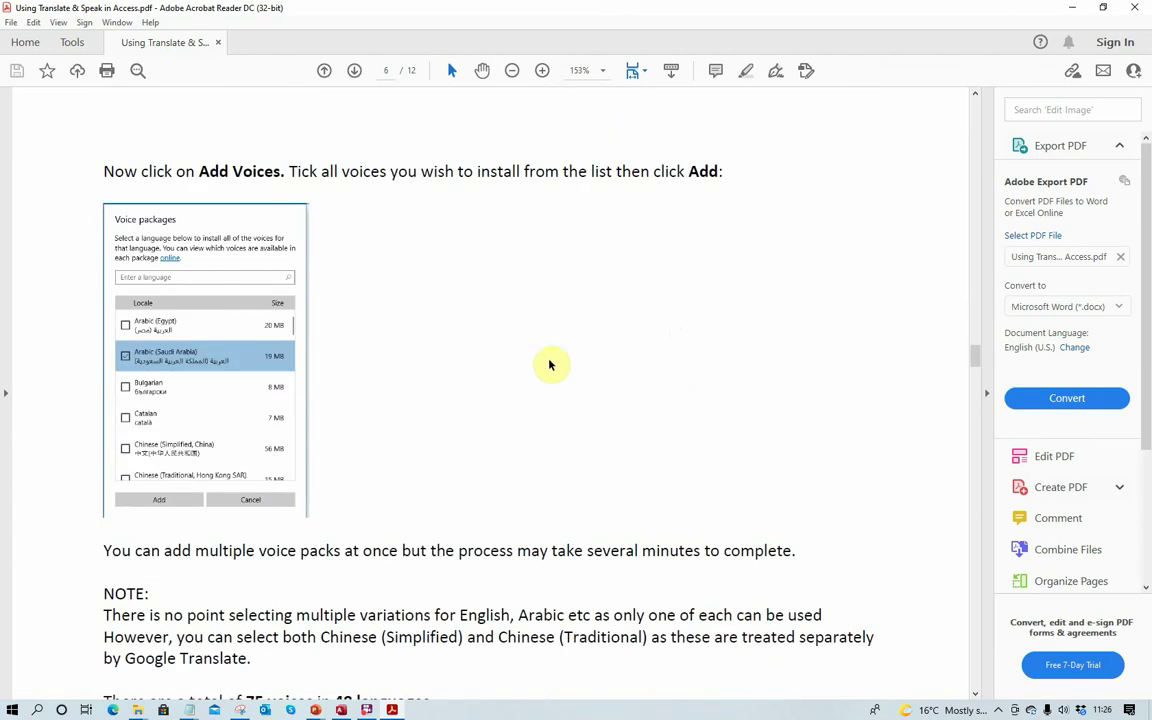
scroll(382, 375, "down", 10)
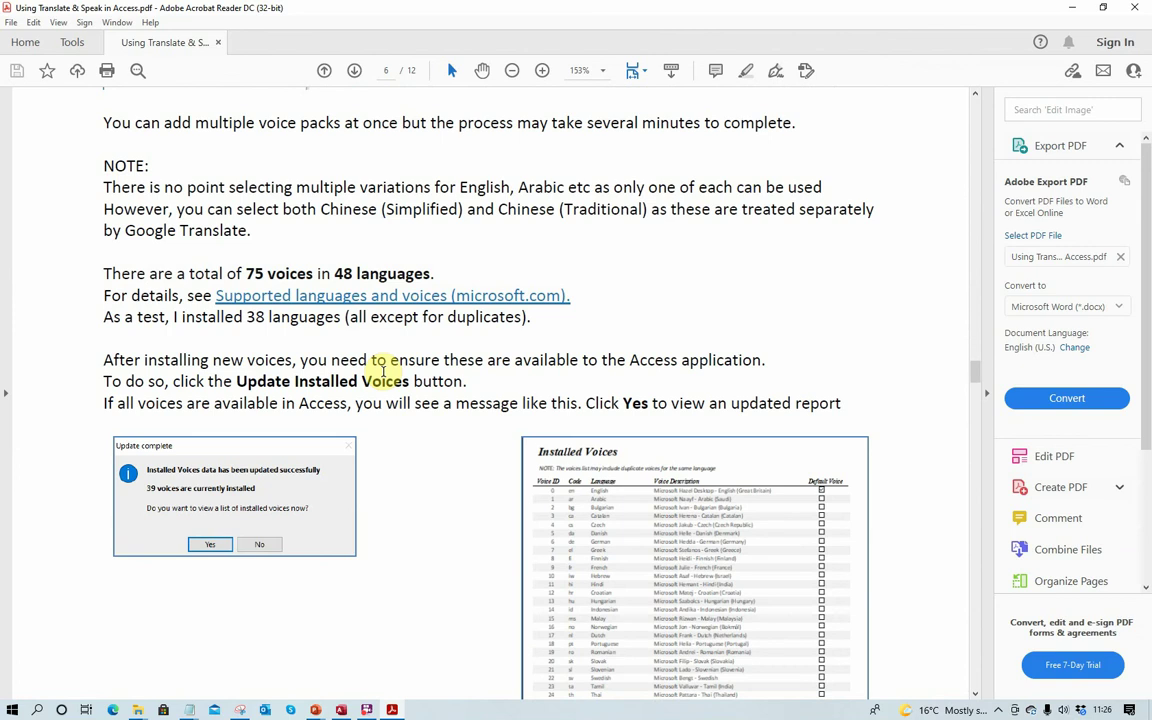
scroll(383, 373, "down", 13)
scroll(383, 375, "down", 7)
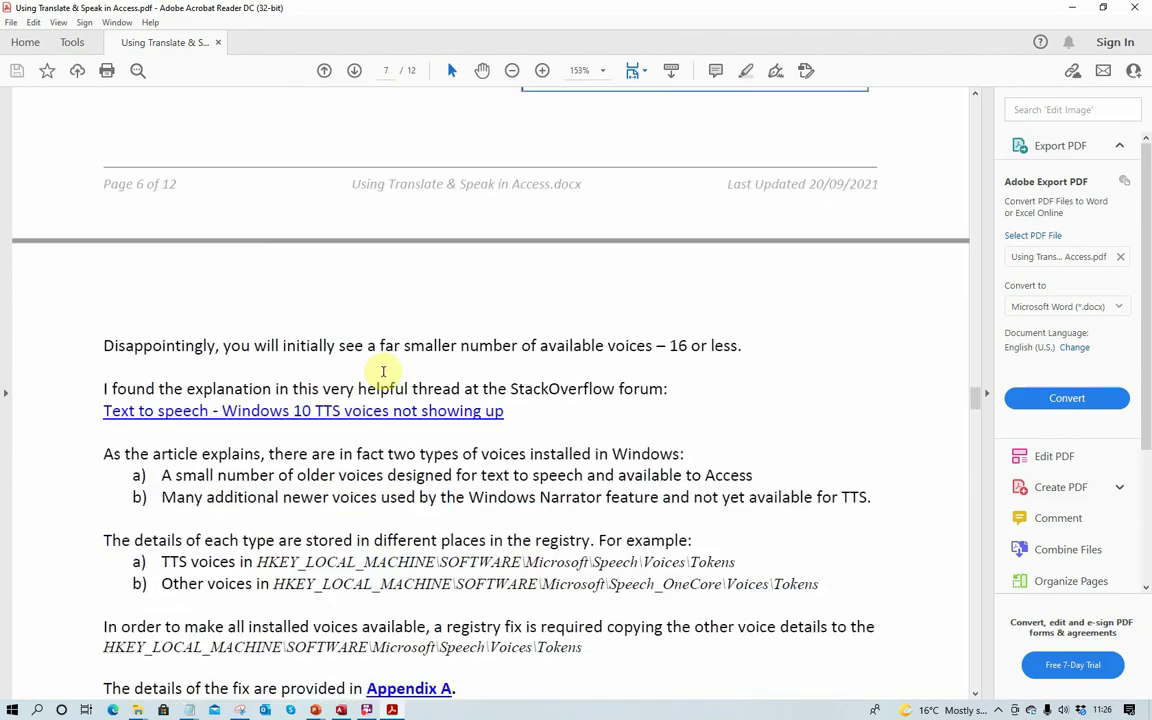
scroll(383, 370, "down", 4)
scroll(383, 370, "down", 4)
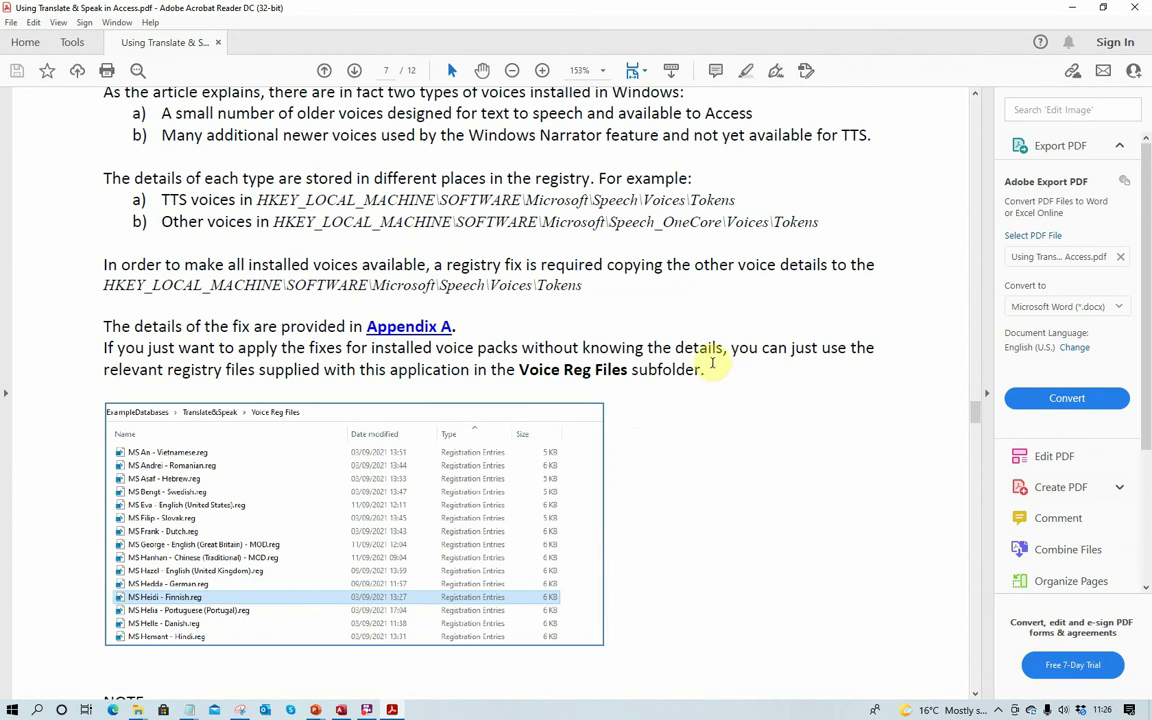
scroll(760, 372, "down", 7)
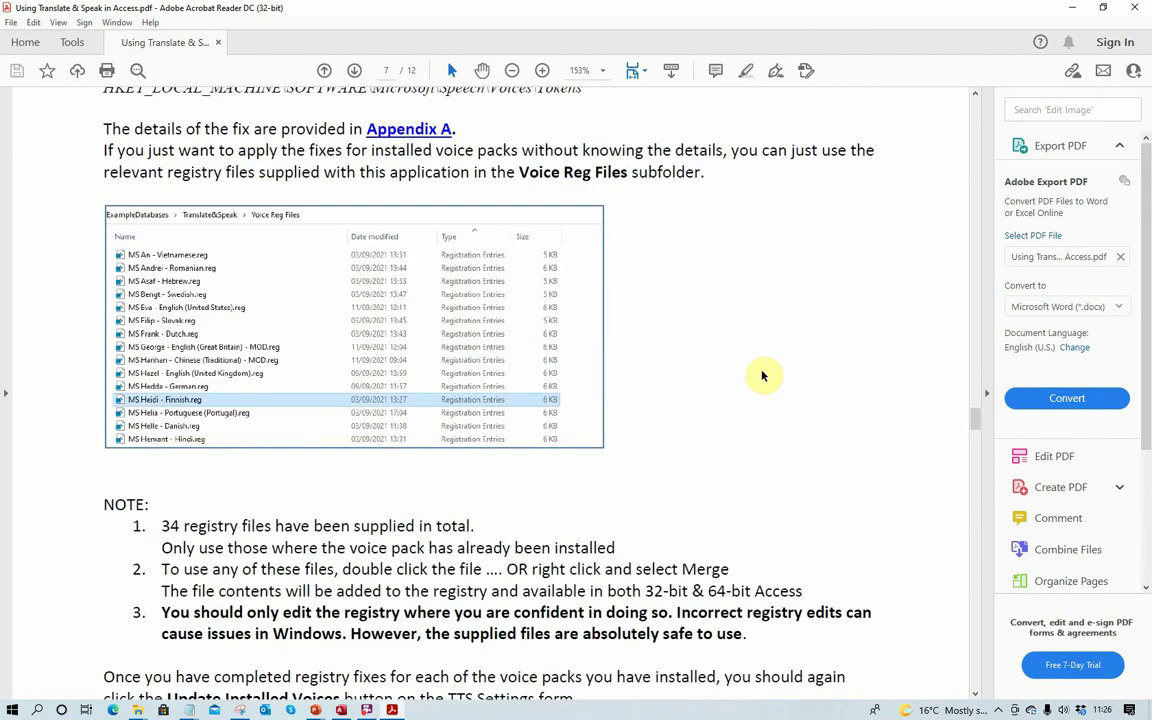
scroll(760, 370, "down", 7)
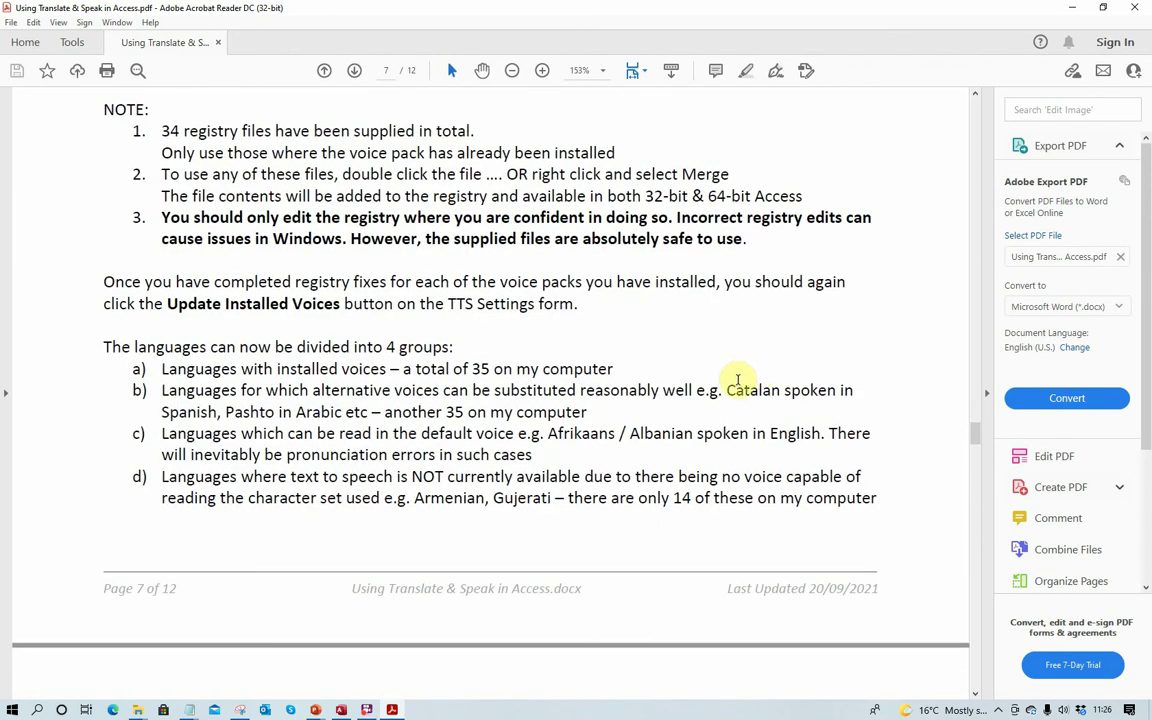
scroll(740, 378, "down", 5)
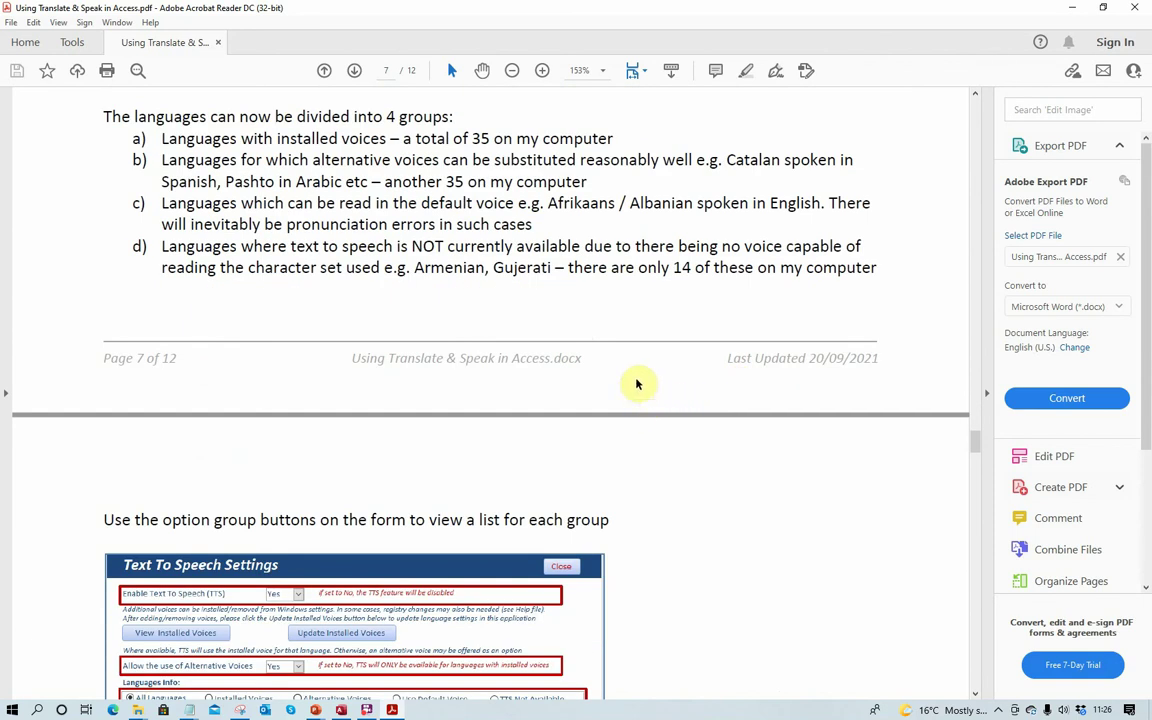